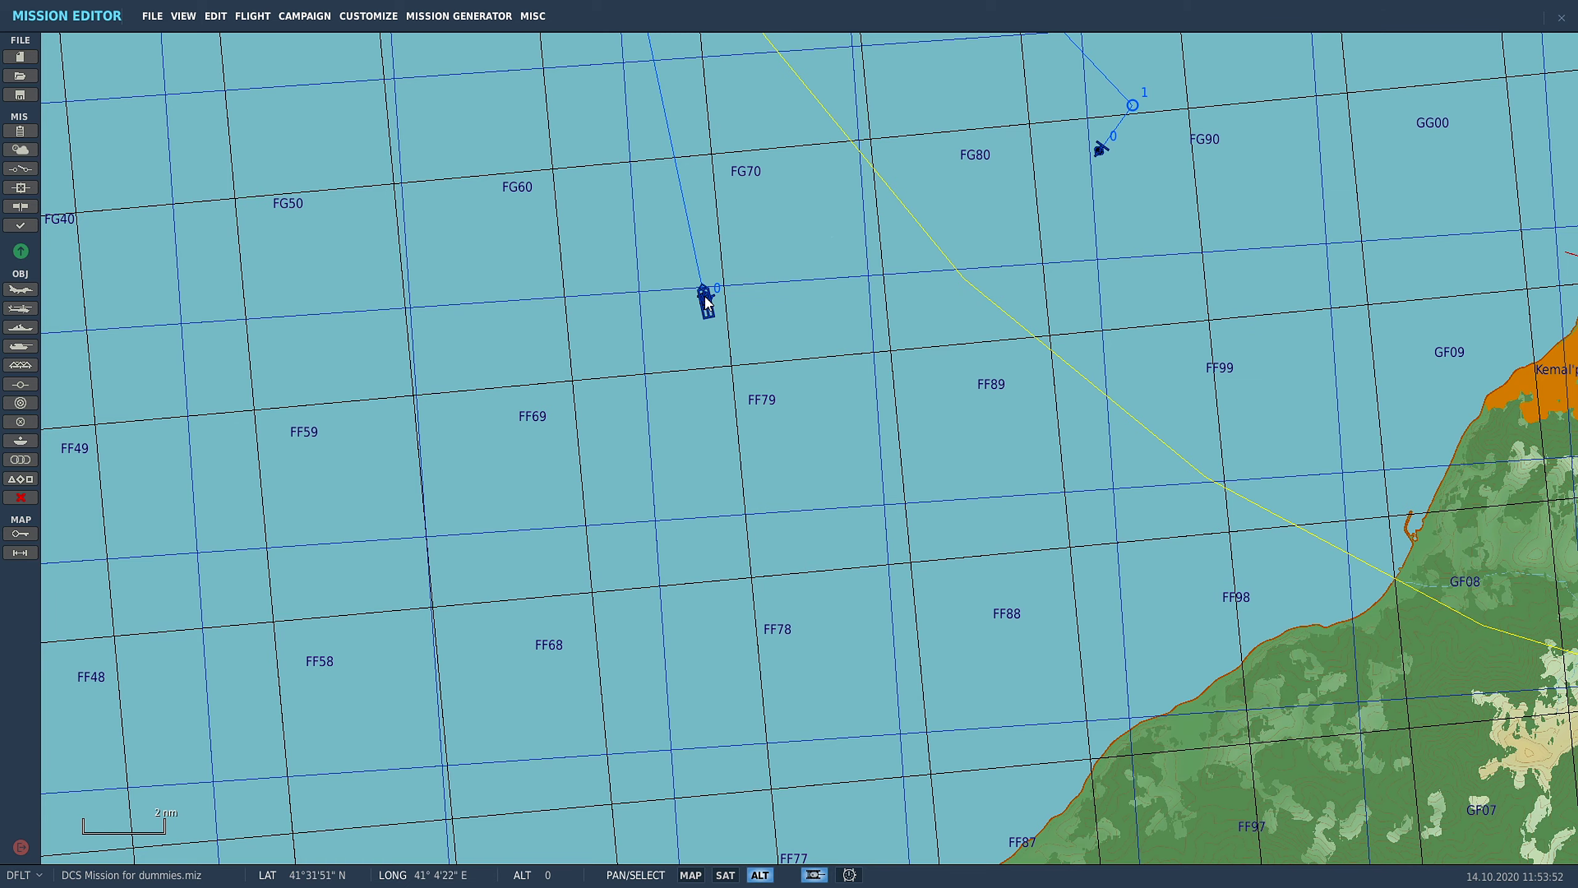
- Add a naval group with a CVN-74 John C. Stennis in the open water southwest of the existing carrier
scroll(705, 299, "up", 1)
scroll(705, 303, "up", 5)
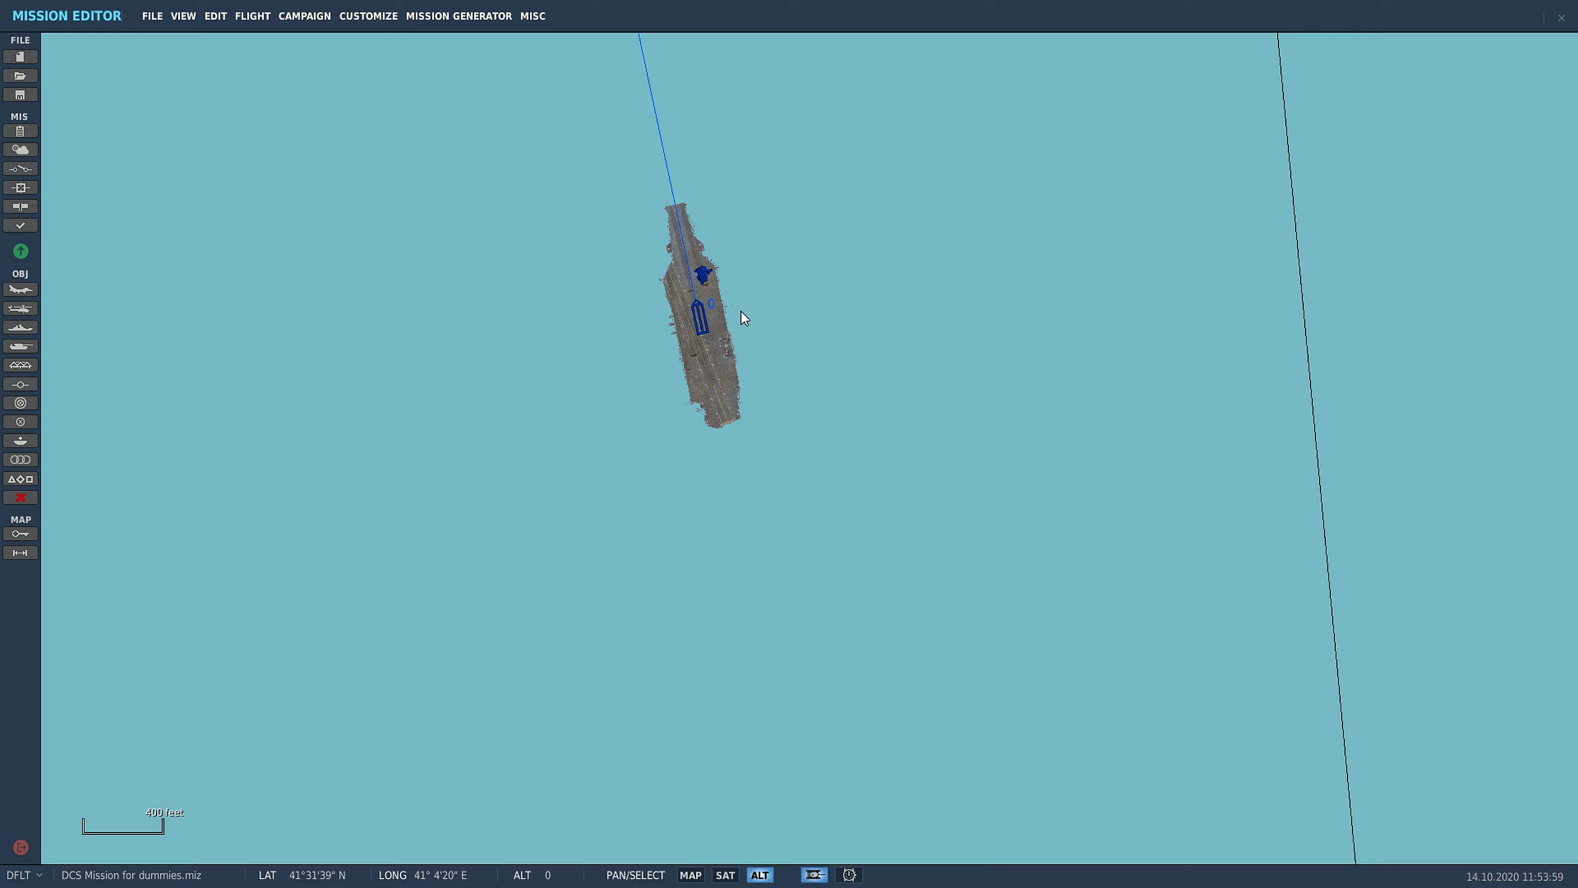
scroll(699, 293, "up", 1)
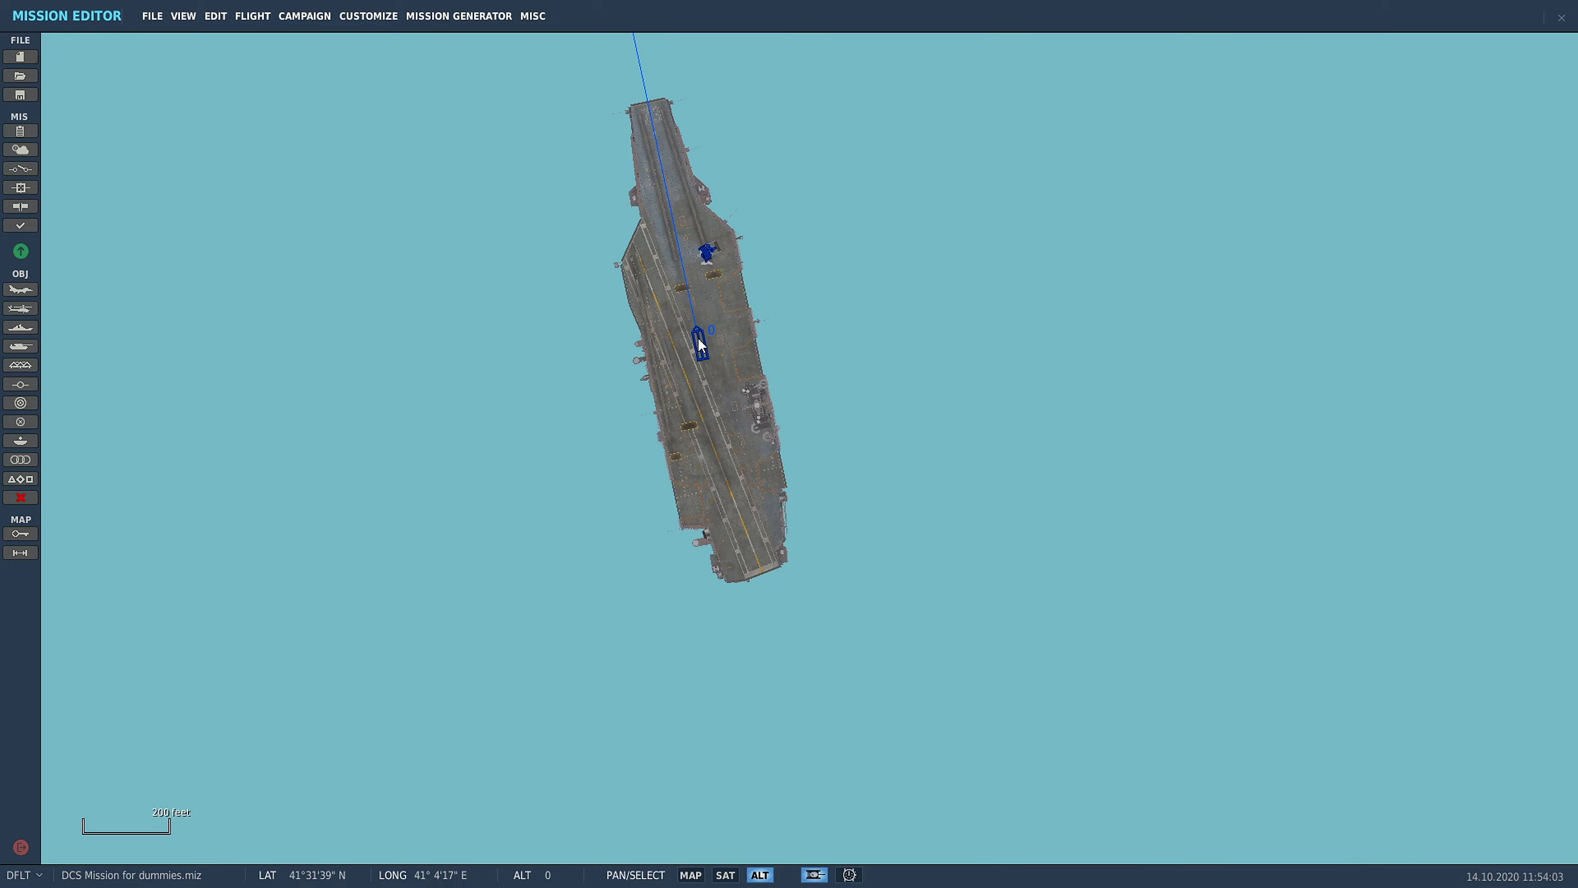
scroll(606, 506, "down", 3)
left_click_drag(818, 537, 792, 324)
scroll(794, 355, "down", 1)
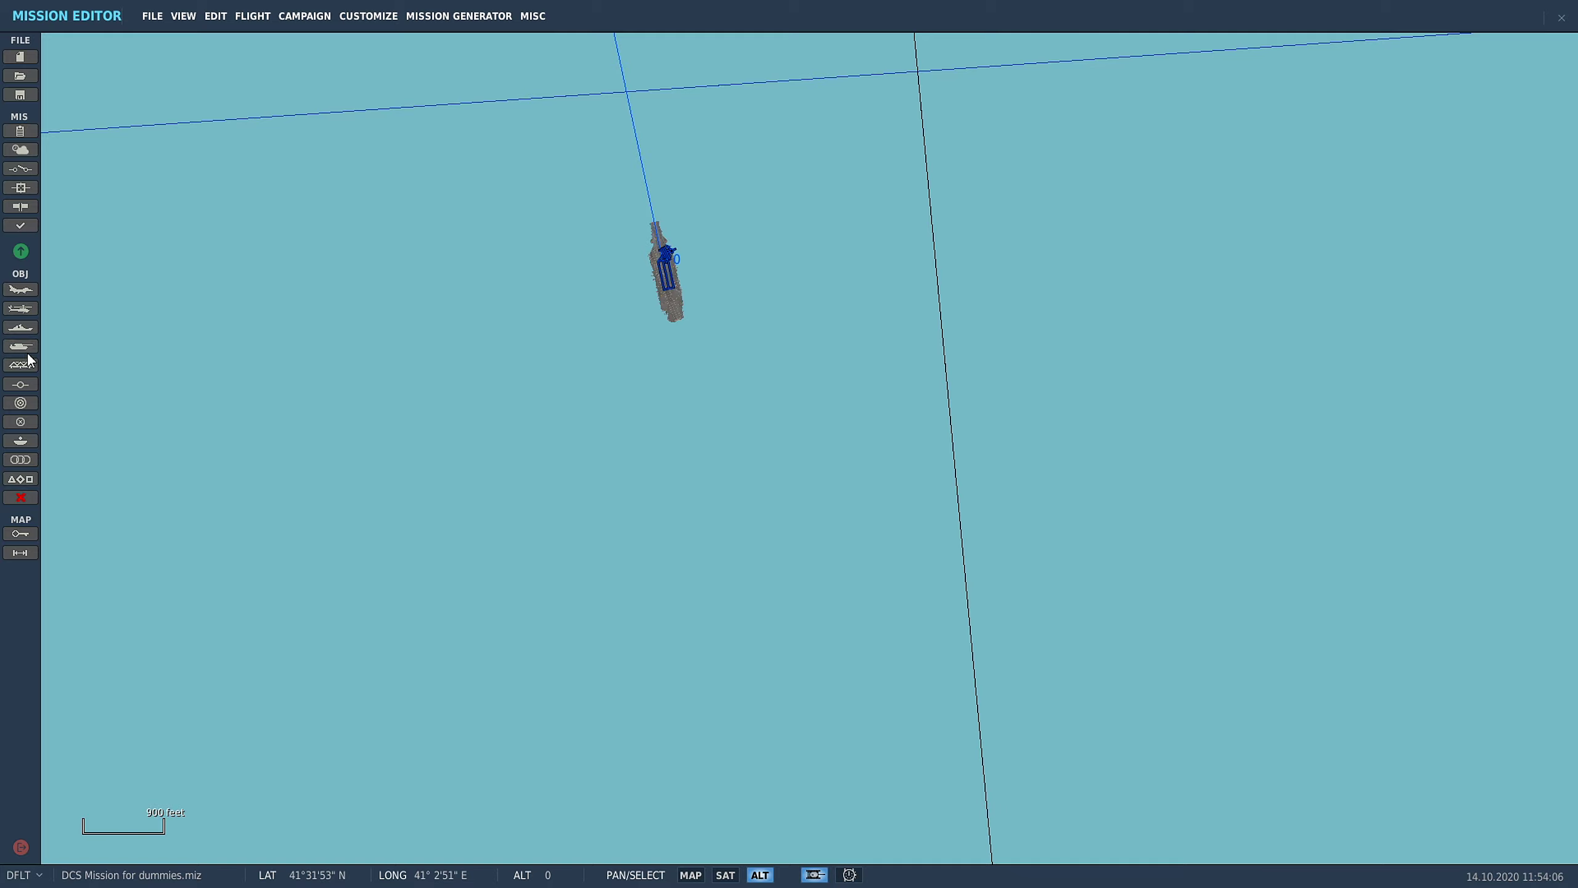
left_click(20, 327)
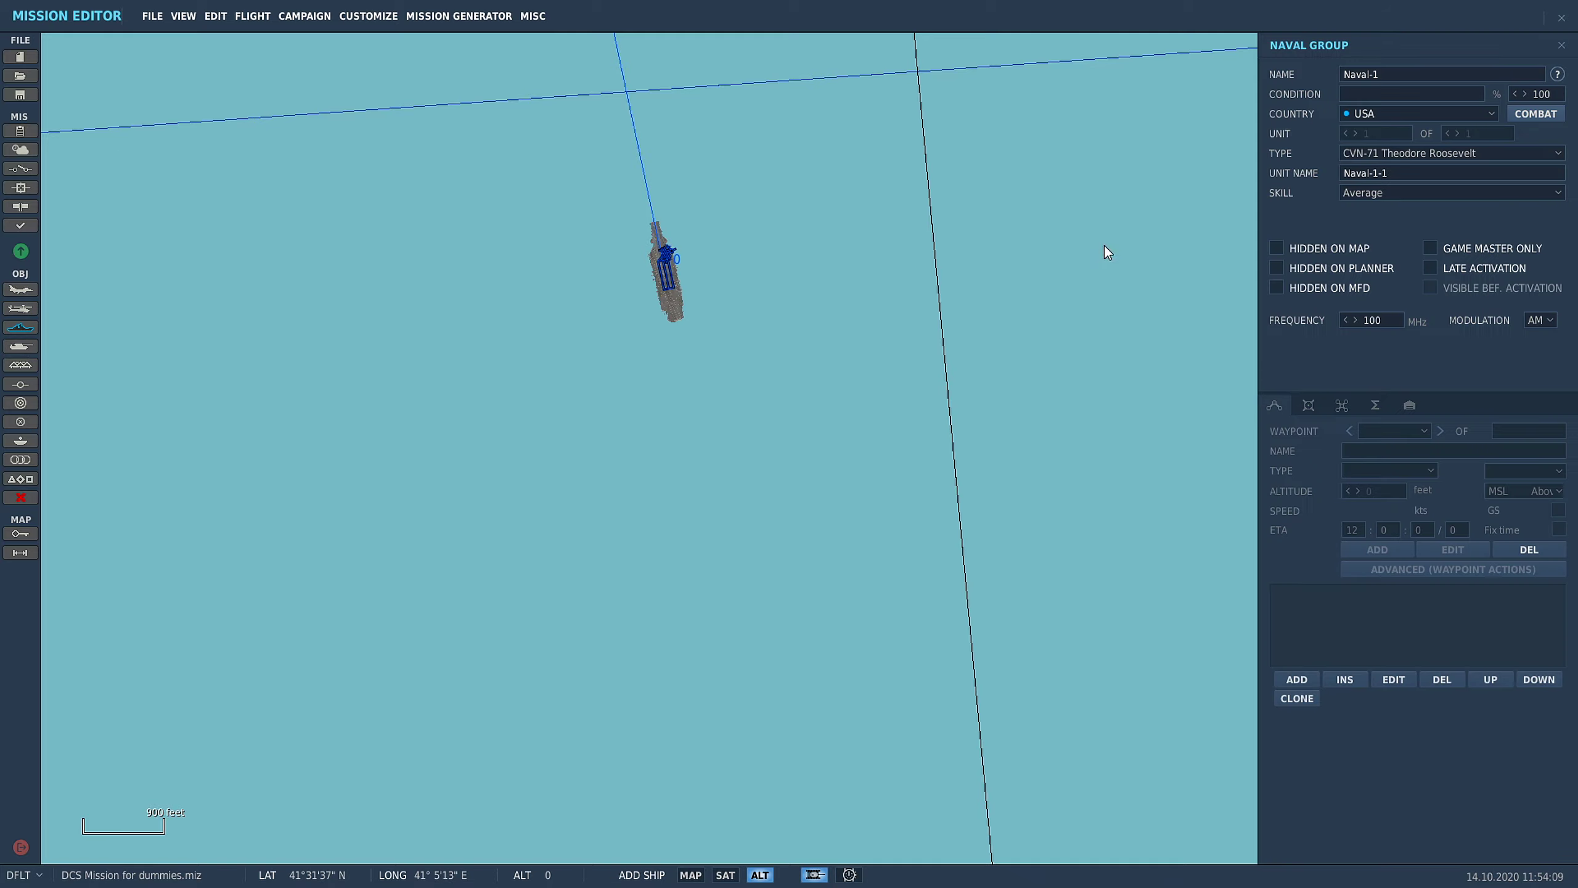
left_click(1383, 151)
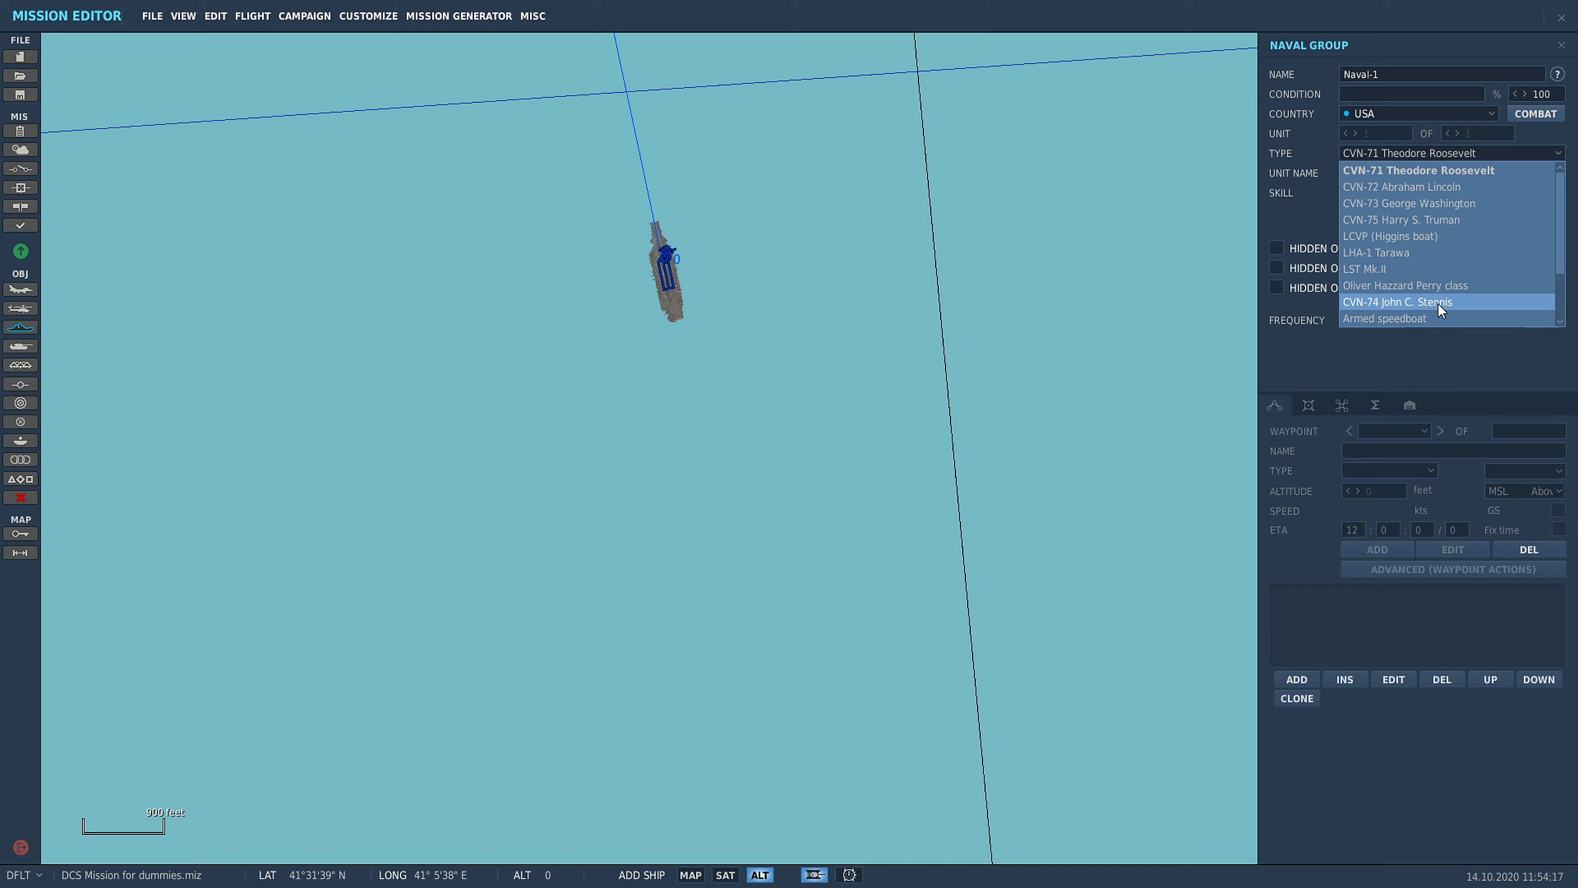
scroll(1438, 303, "down", 2)
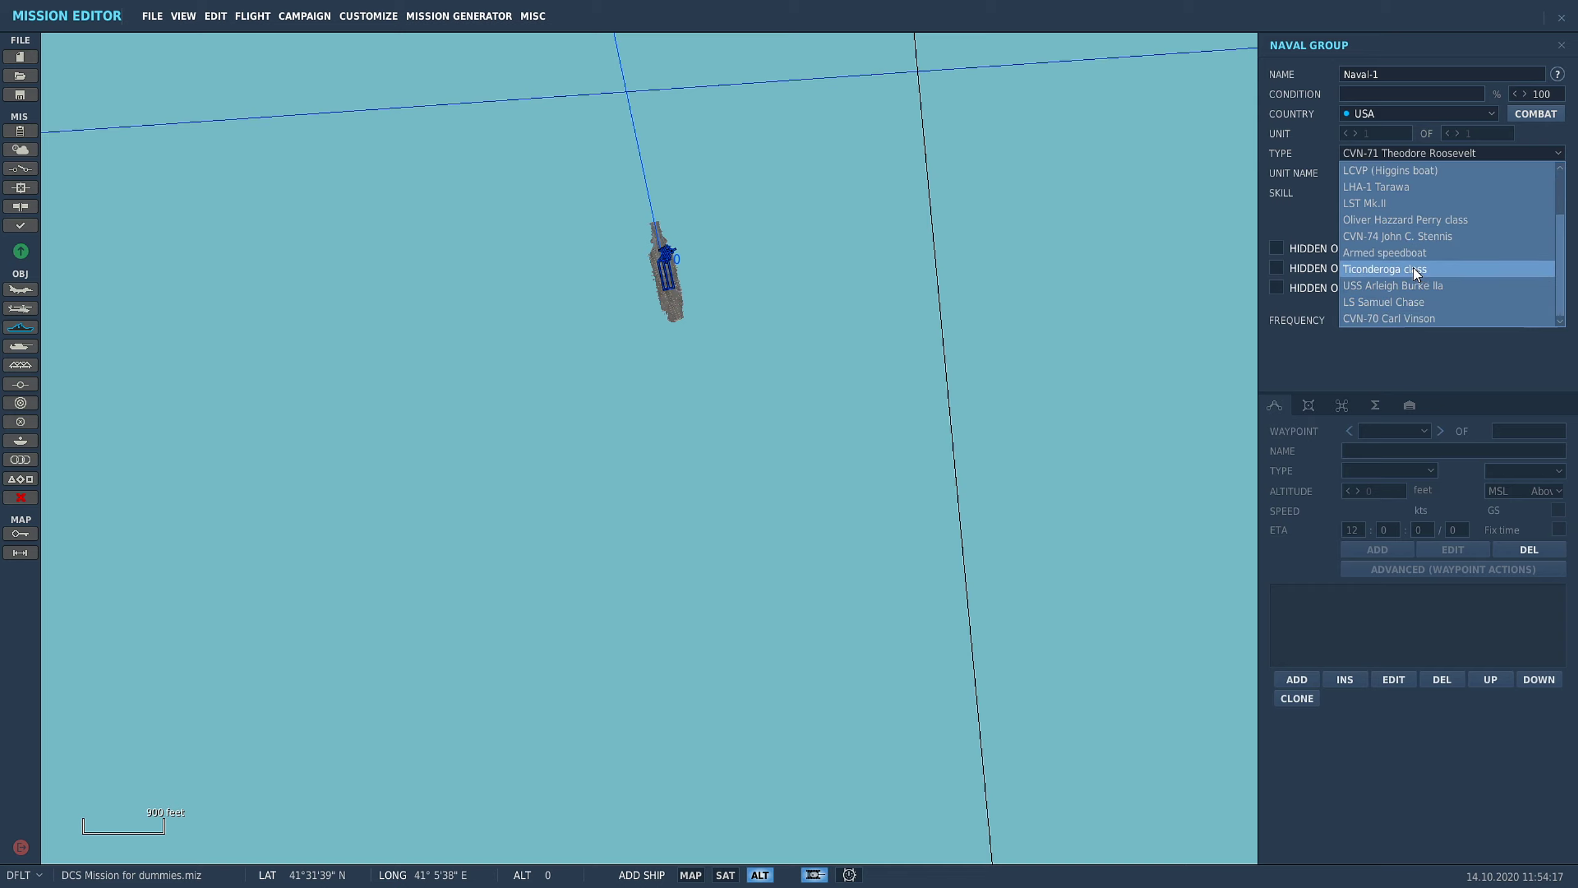
left_click(1380, 234)
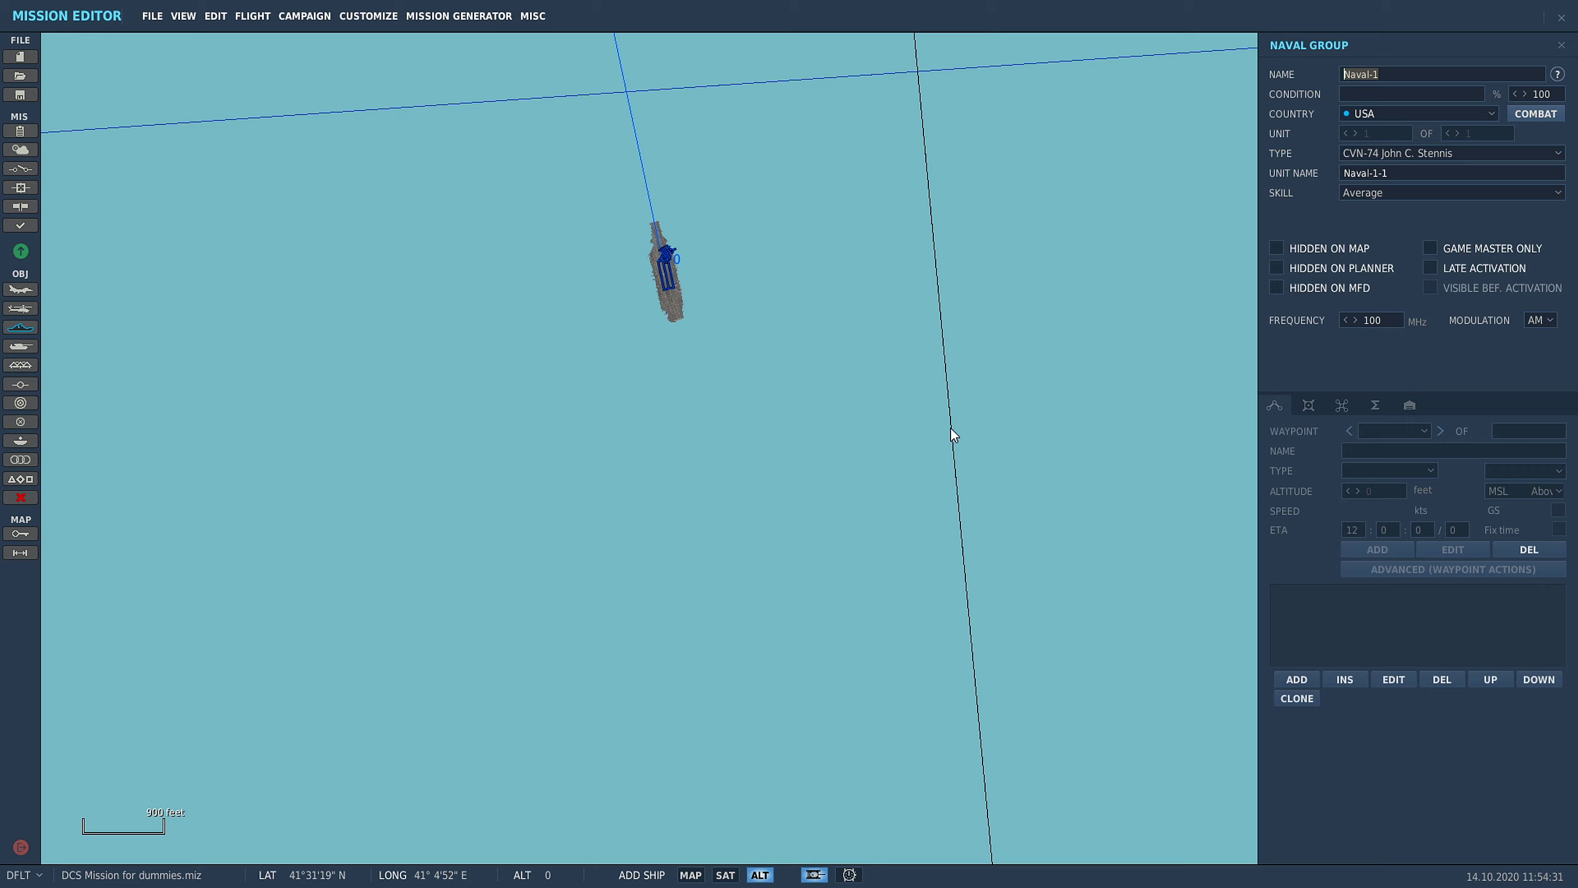
left_click(481, 487)
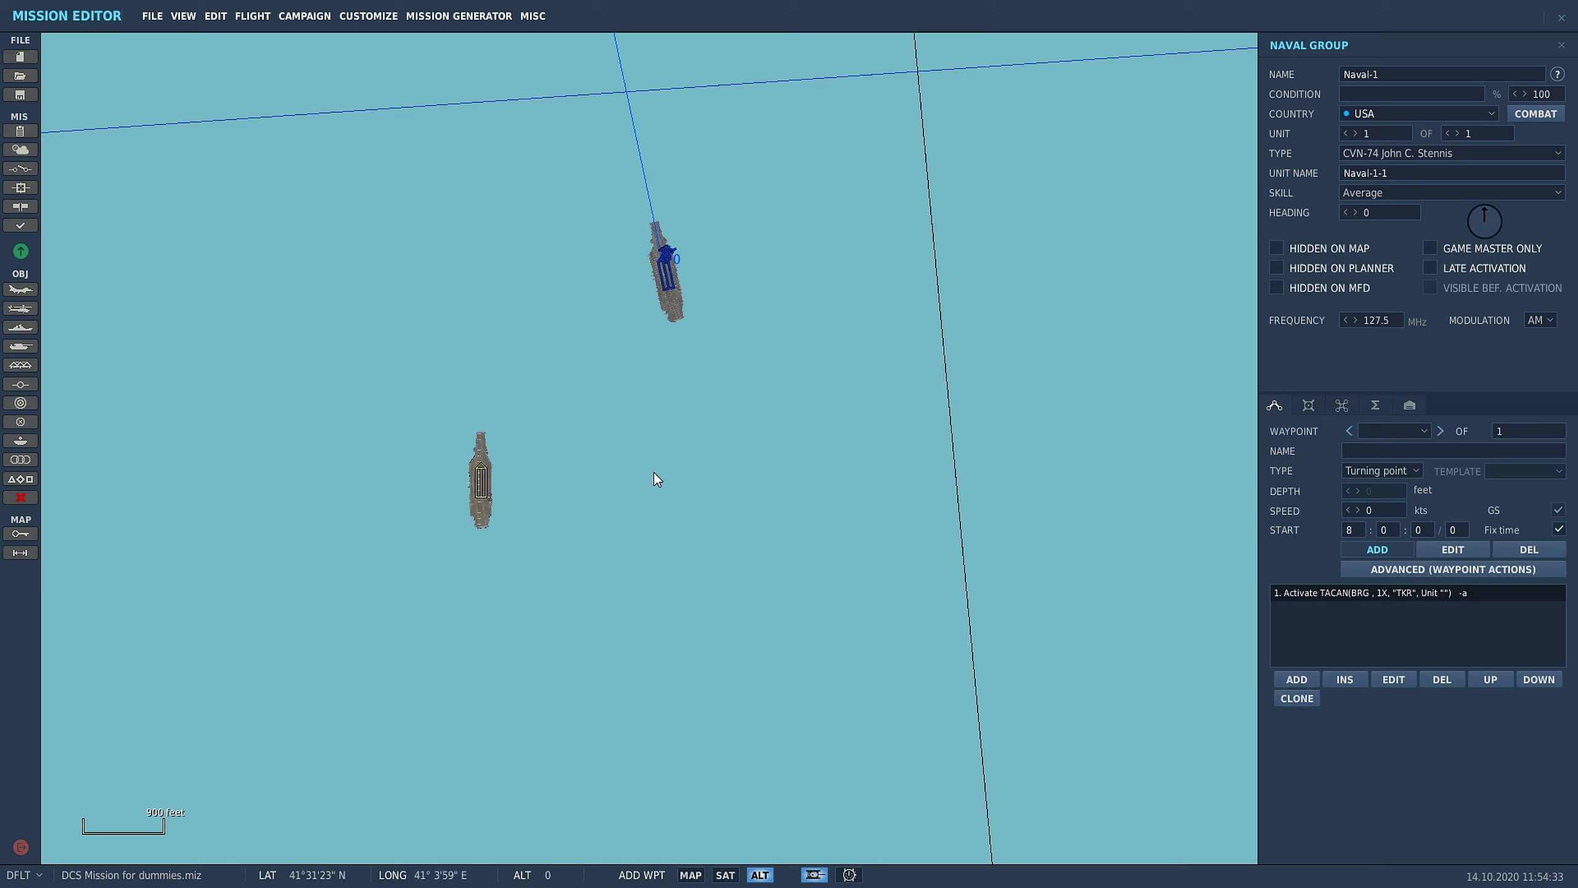
left_click(1301, 681)
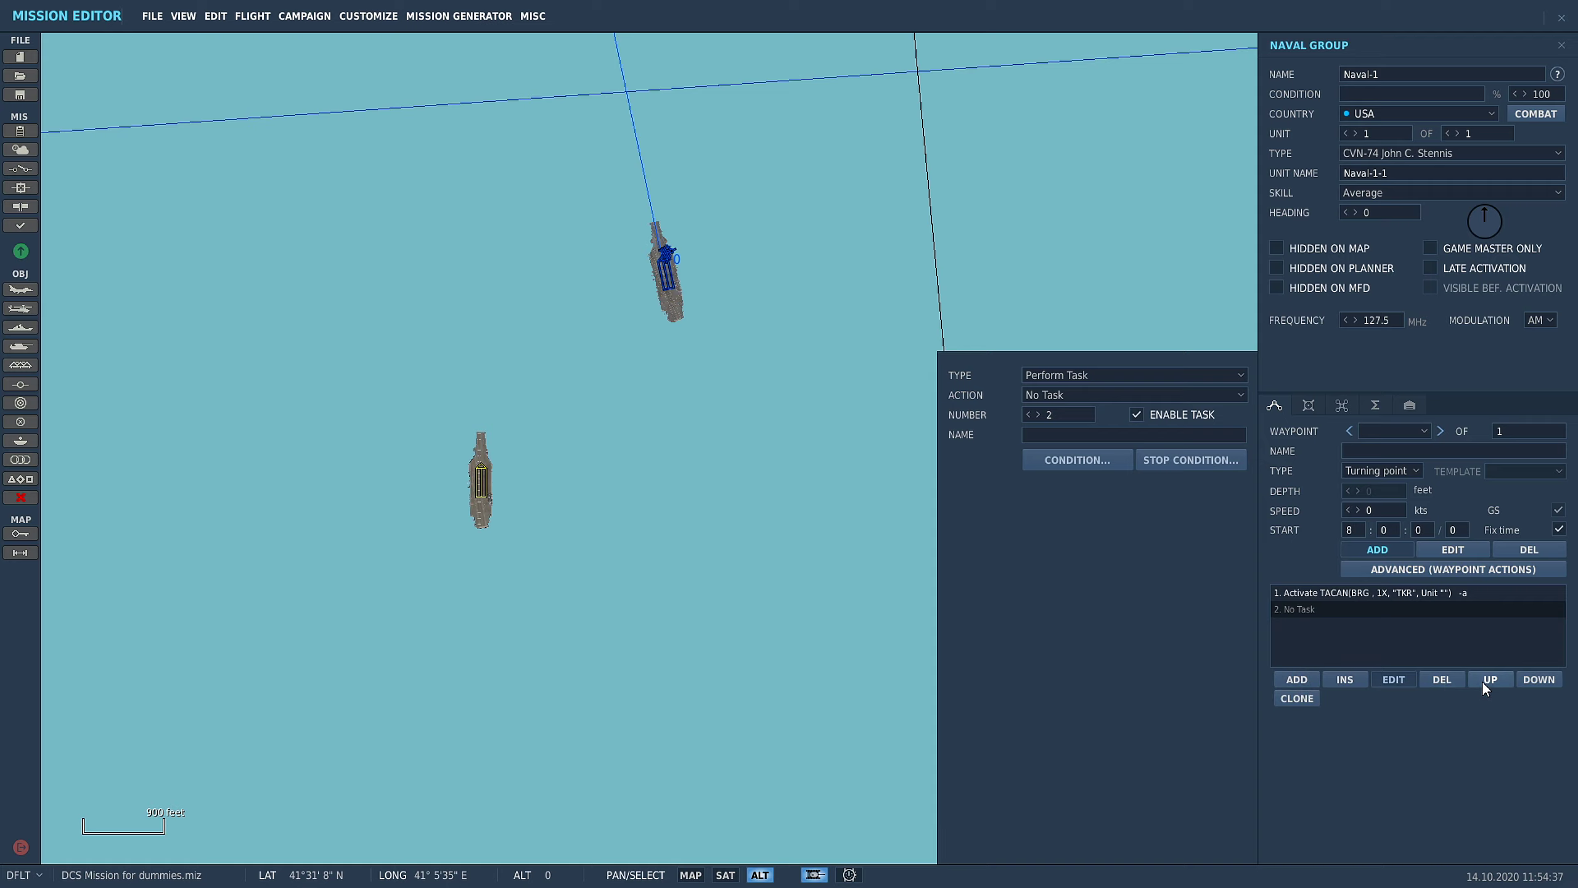
left_click(1400, 546)
left_click(1379, 683)
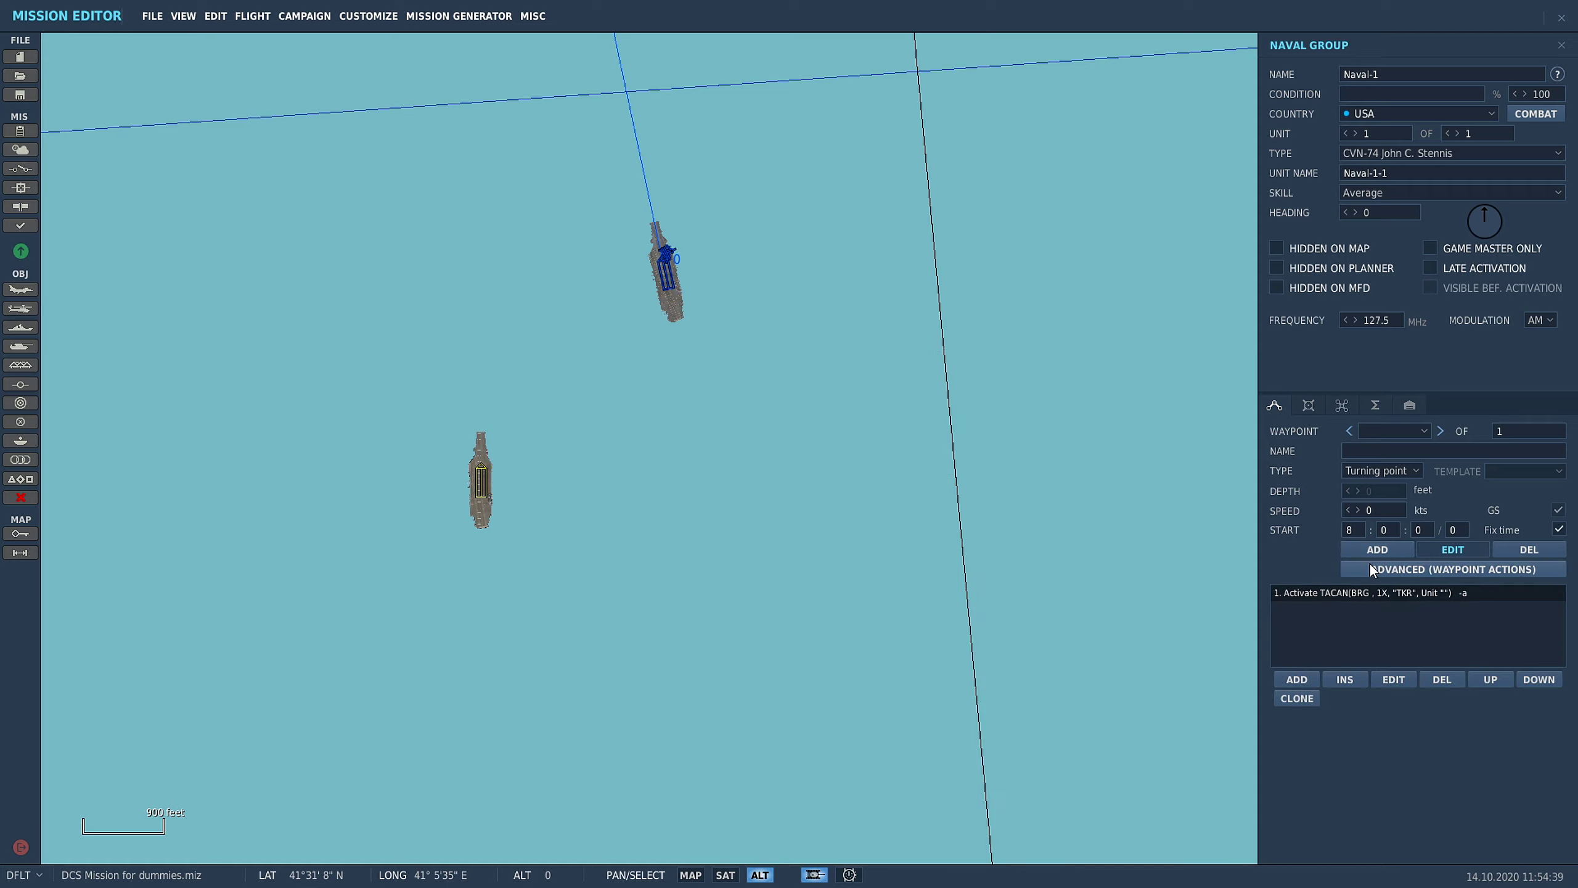
- Add a turning-point waypoint for the John C. Stennis in the open water to its northwest
left_click(1377, 549)
scroll(609, 471, "down", 5)
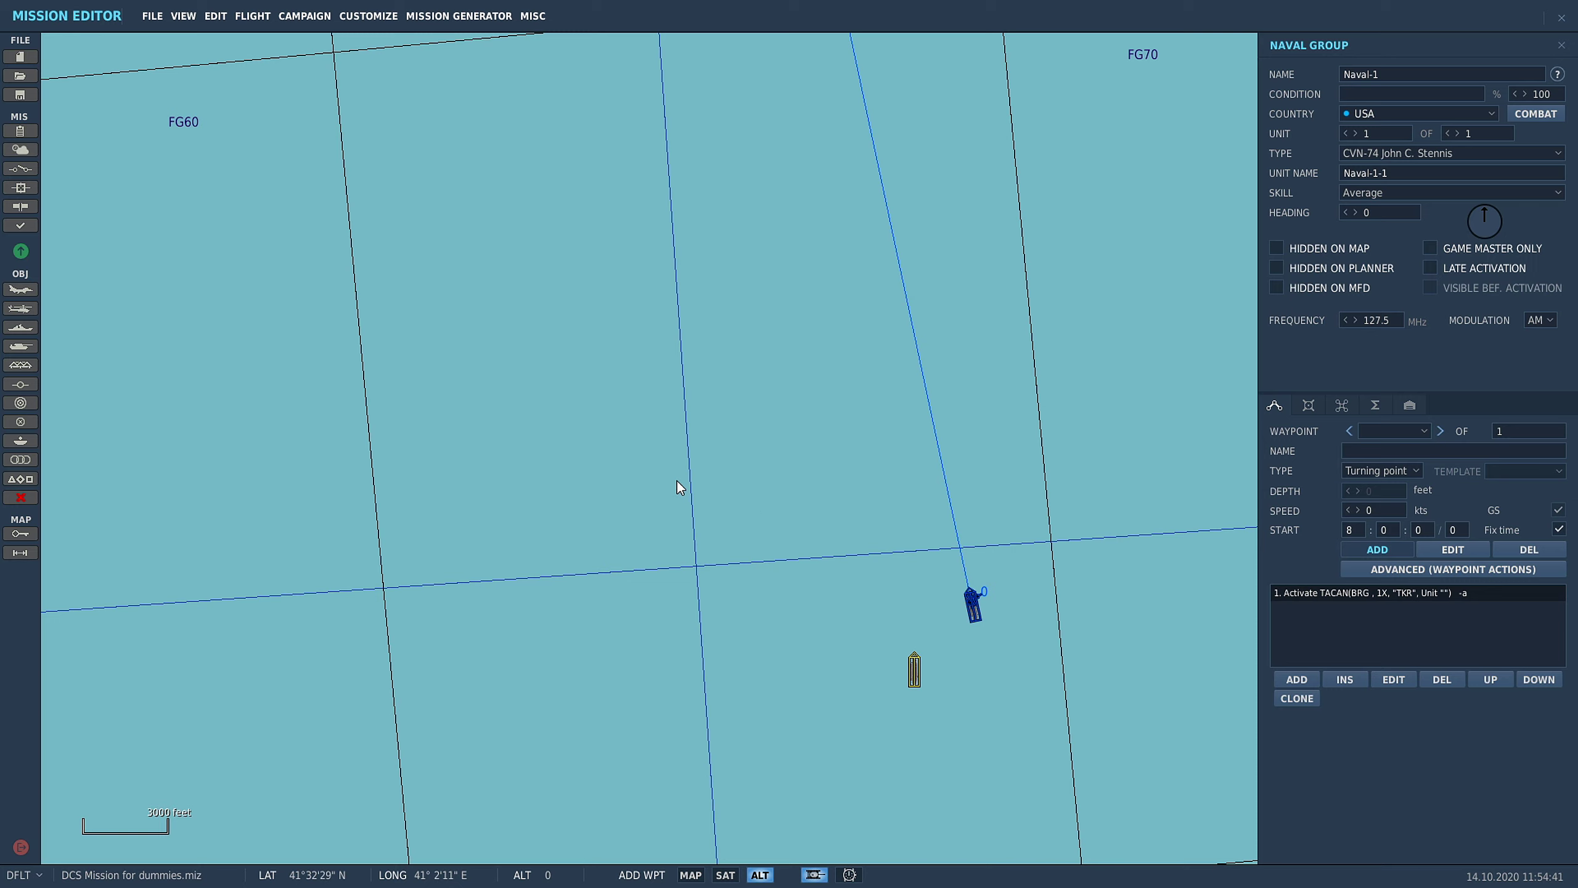
left_click(613, 336)
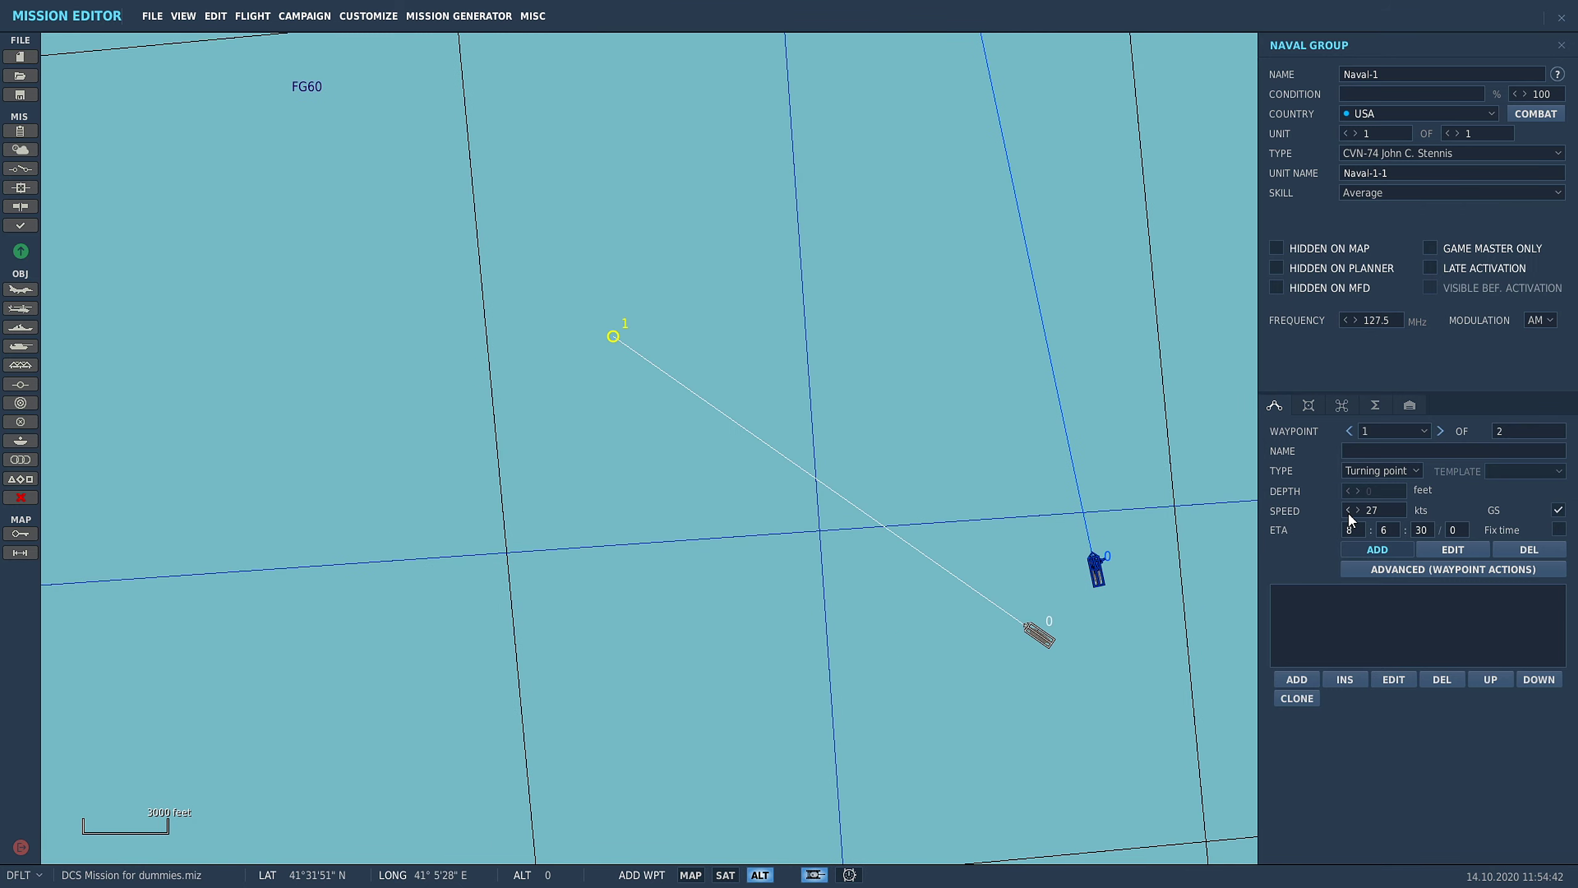
- Launch the mission without saving the changes and join it as a spectator
left_click(21, 251)
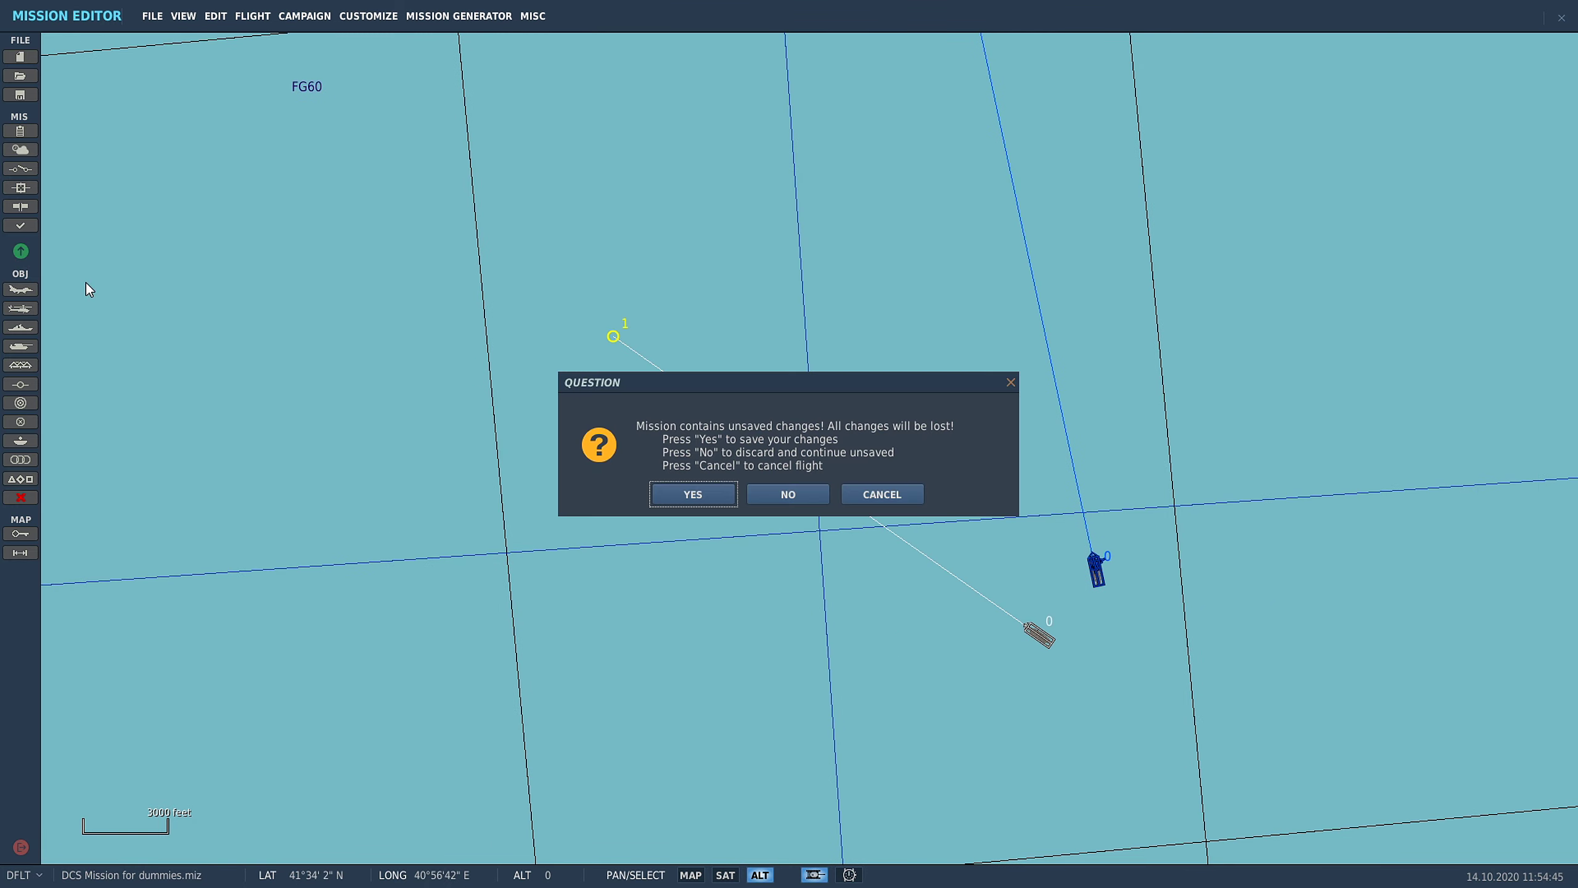
left_click(786, 498)
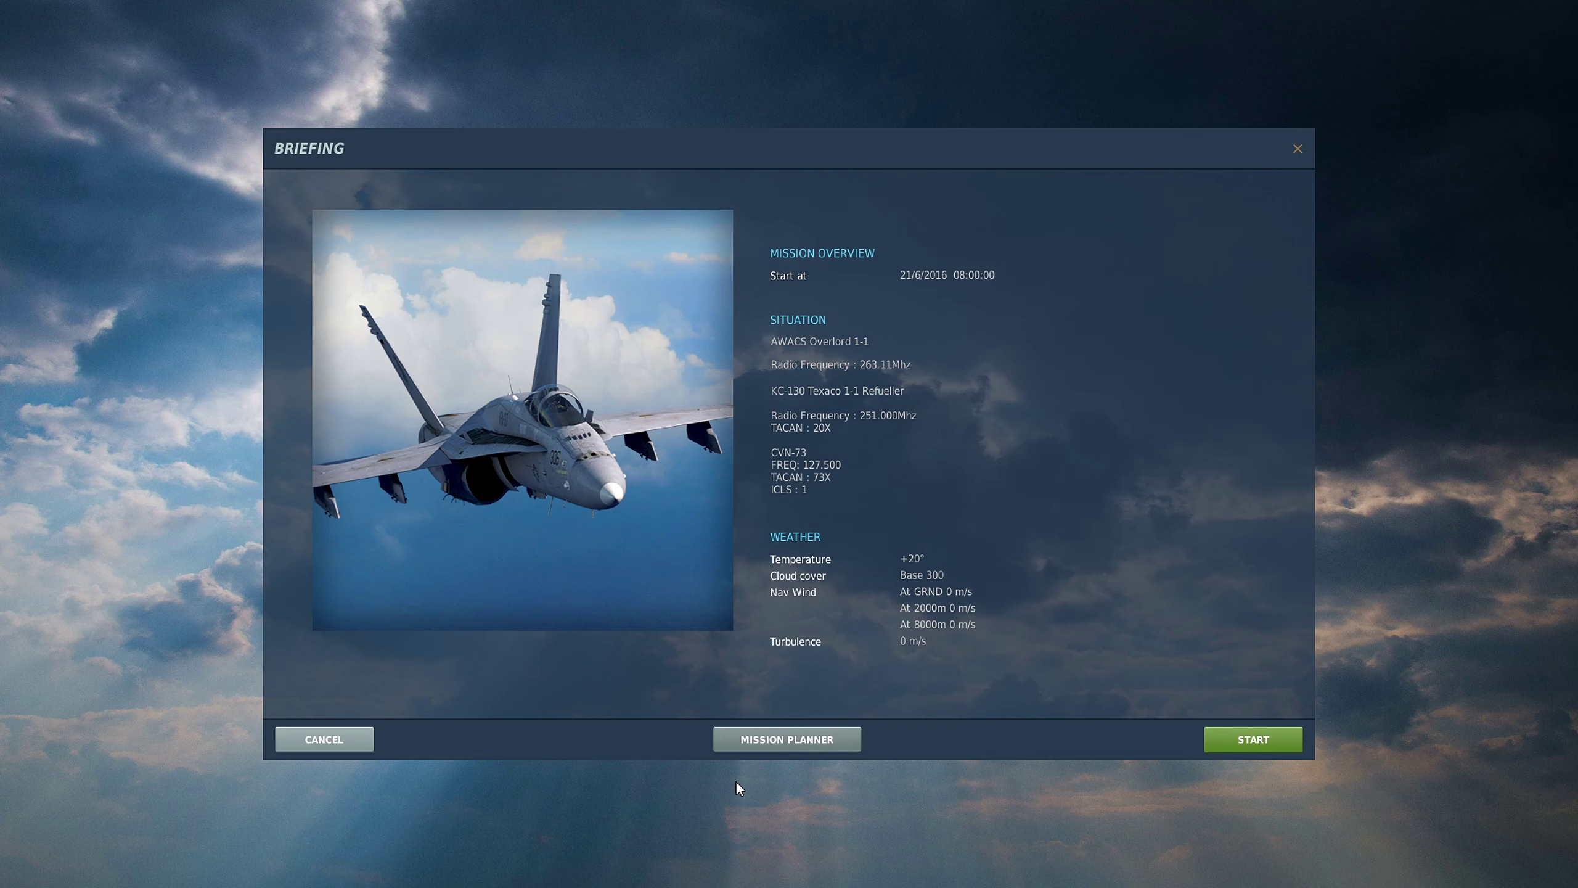
left_click(1254, 739)
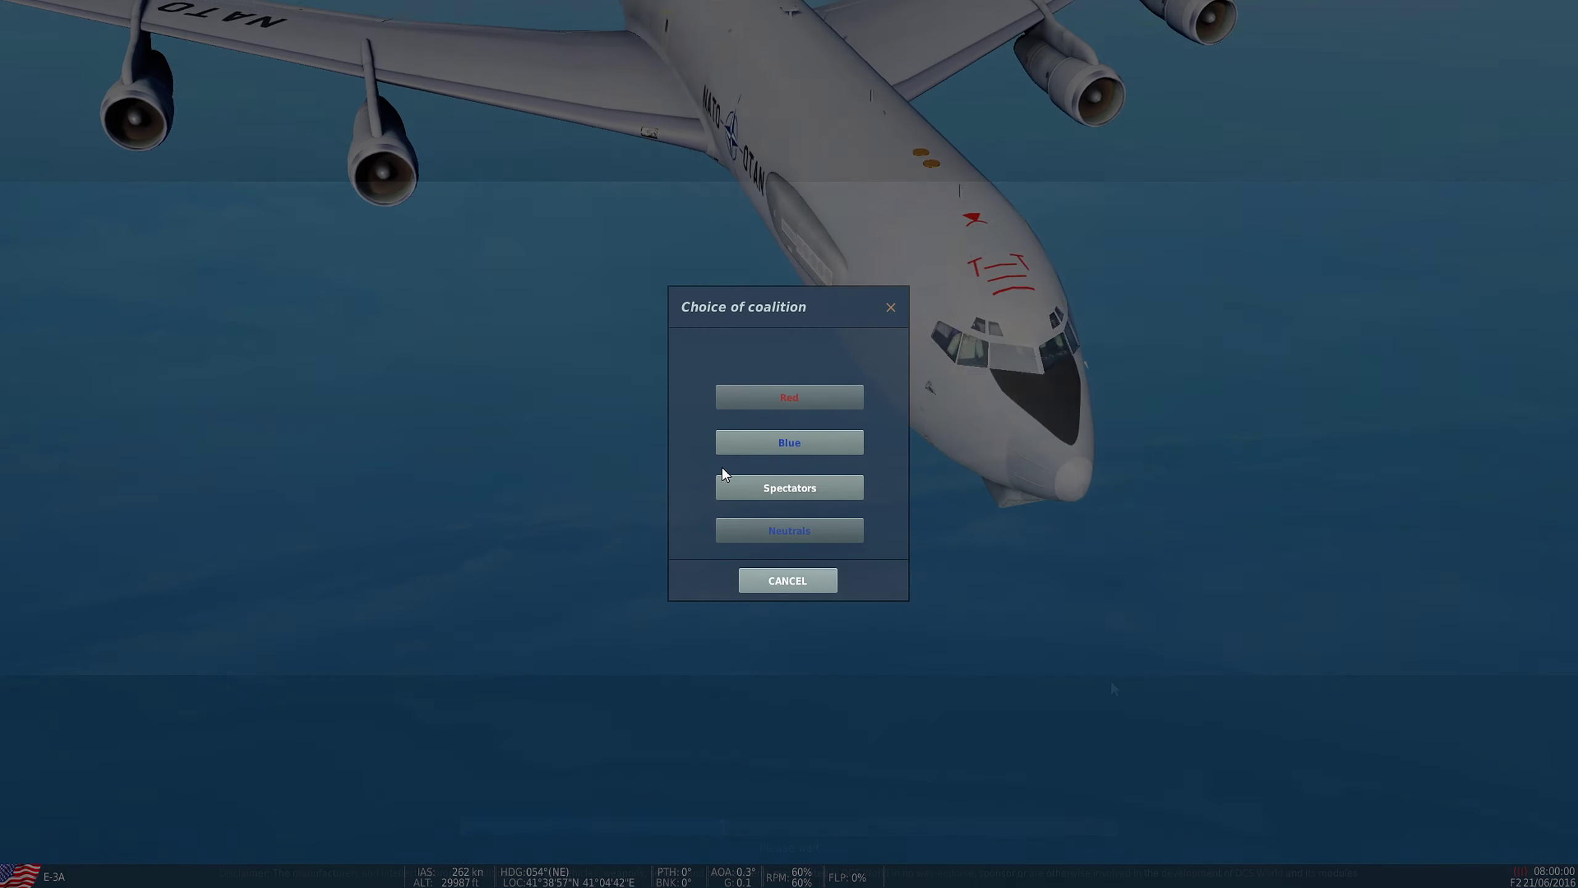
left_click(786, 489)
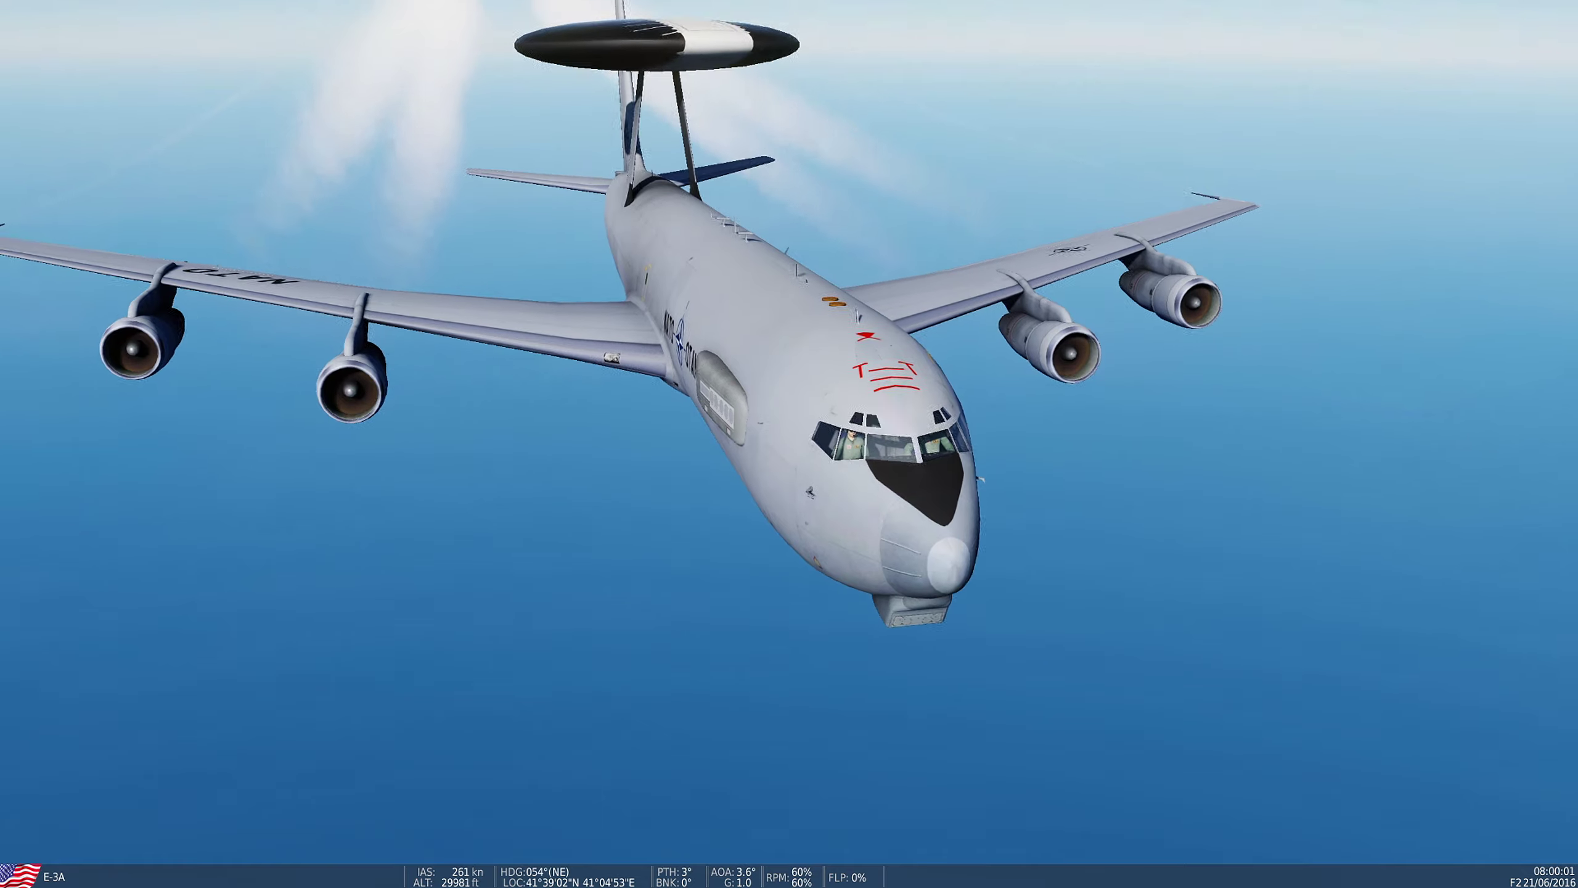
- Examine the decks of the CVN-73 George Washington and the CVN-74 John C. Stennis, and return to the mission editor
key("F9")
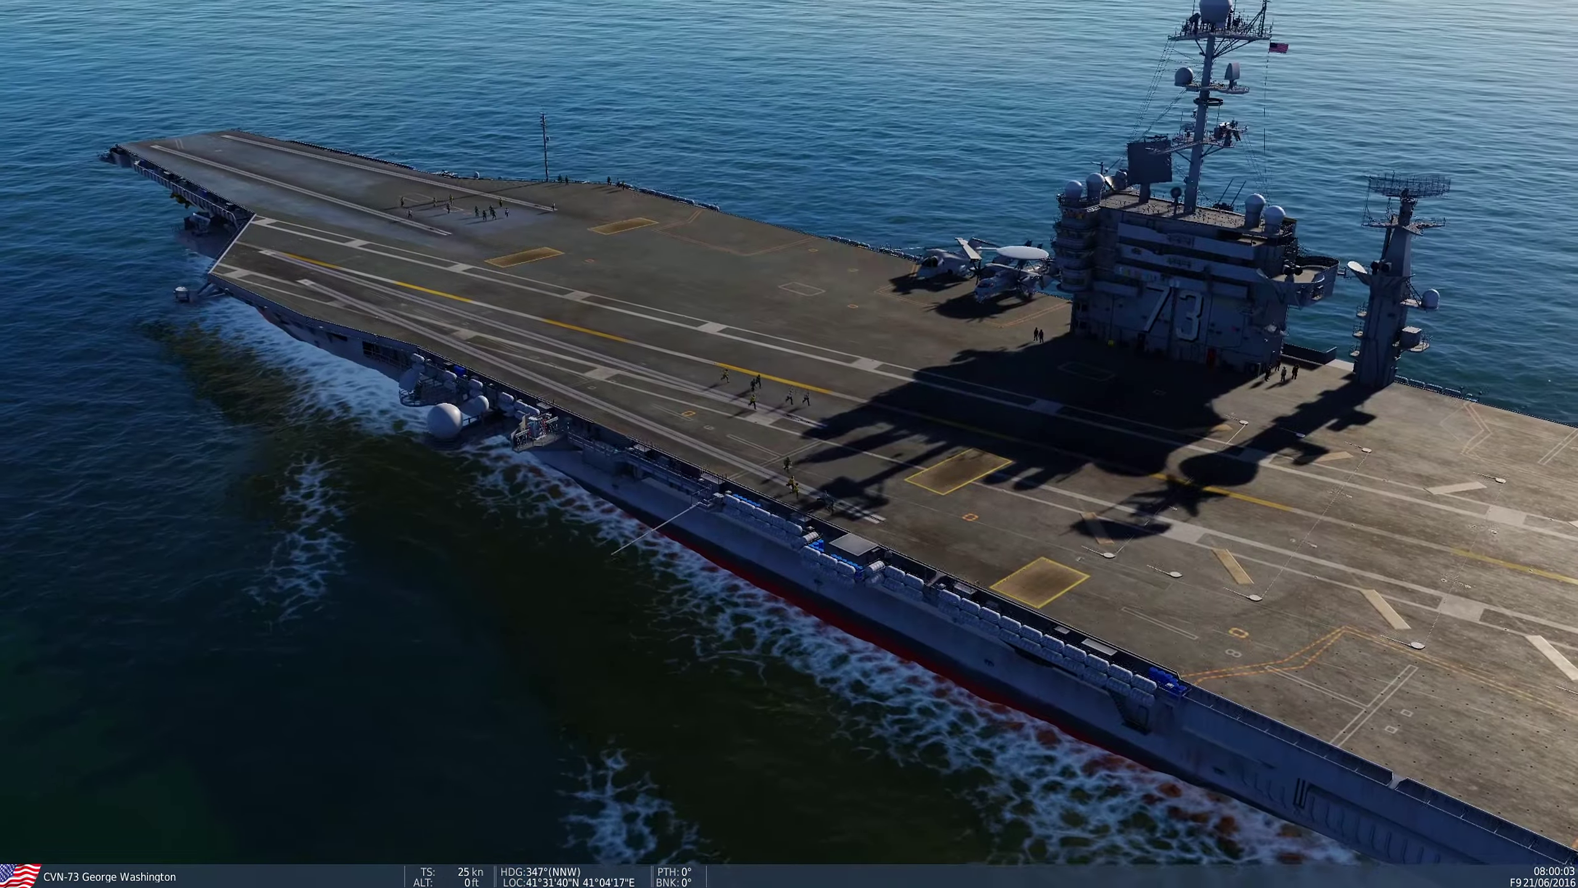
scroll(789, 444, "up", 5)
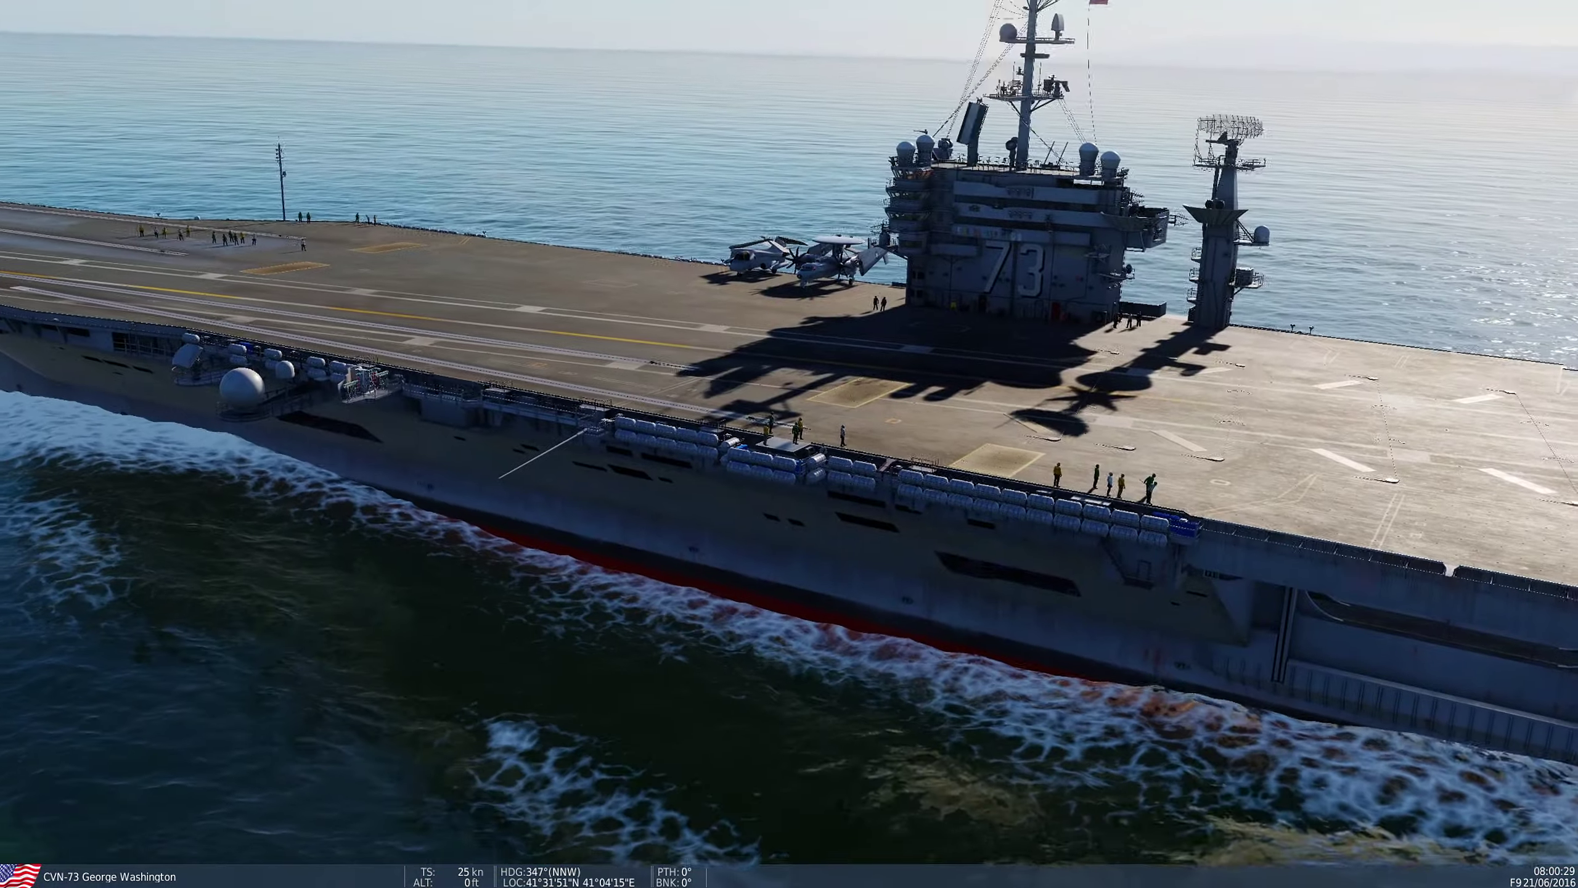
key("F9")
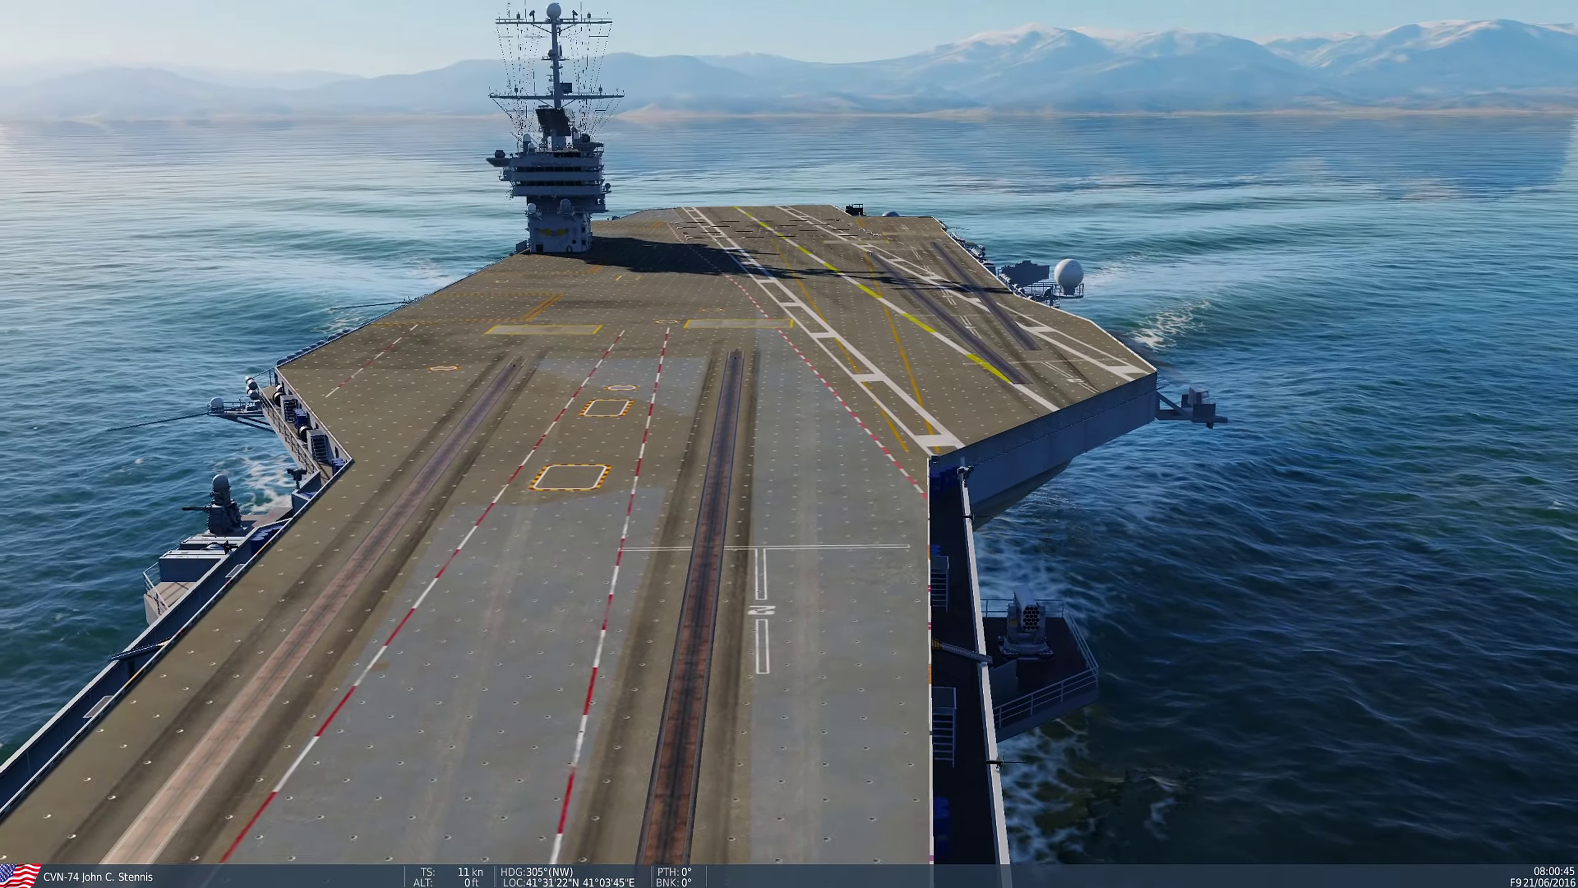
key("Escape")
left_click(784, 536)
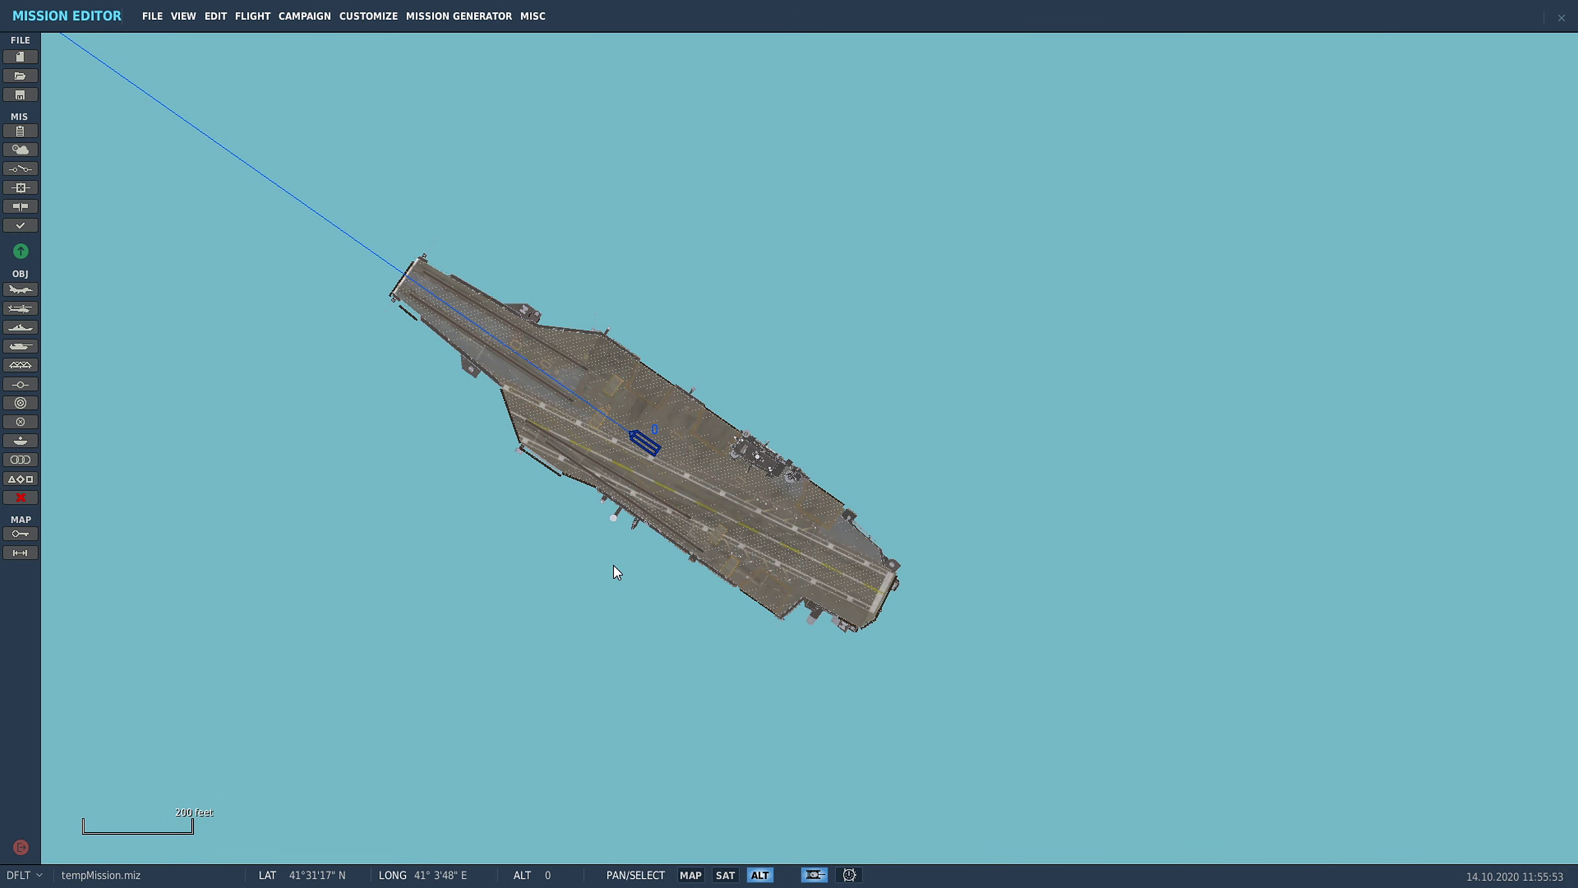
- Start a static object in the airfield and deck equipment category and preview the AS32-32A, AS32-36A and AS32-P25 types
scroll(614, 565, "up", 5)
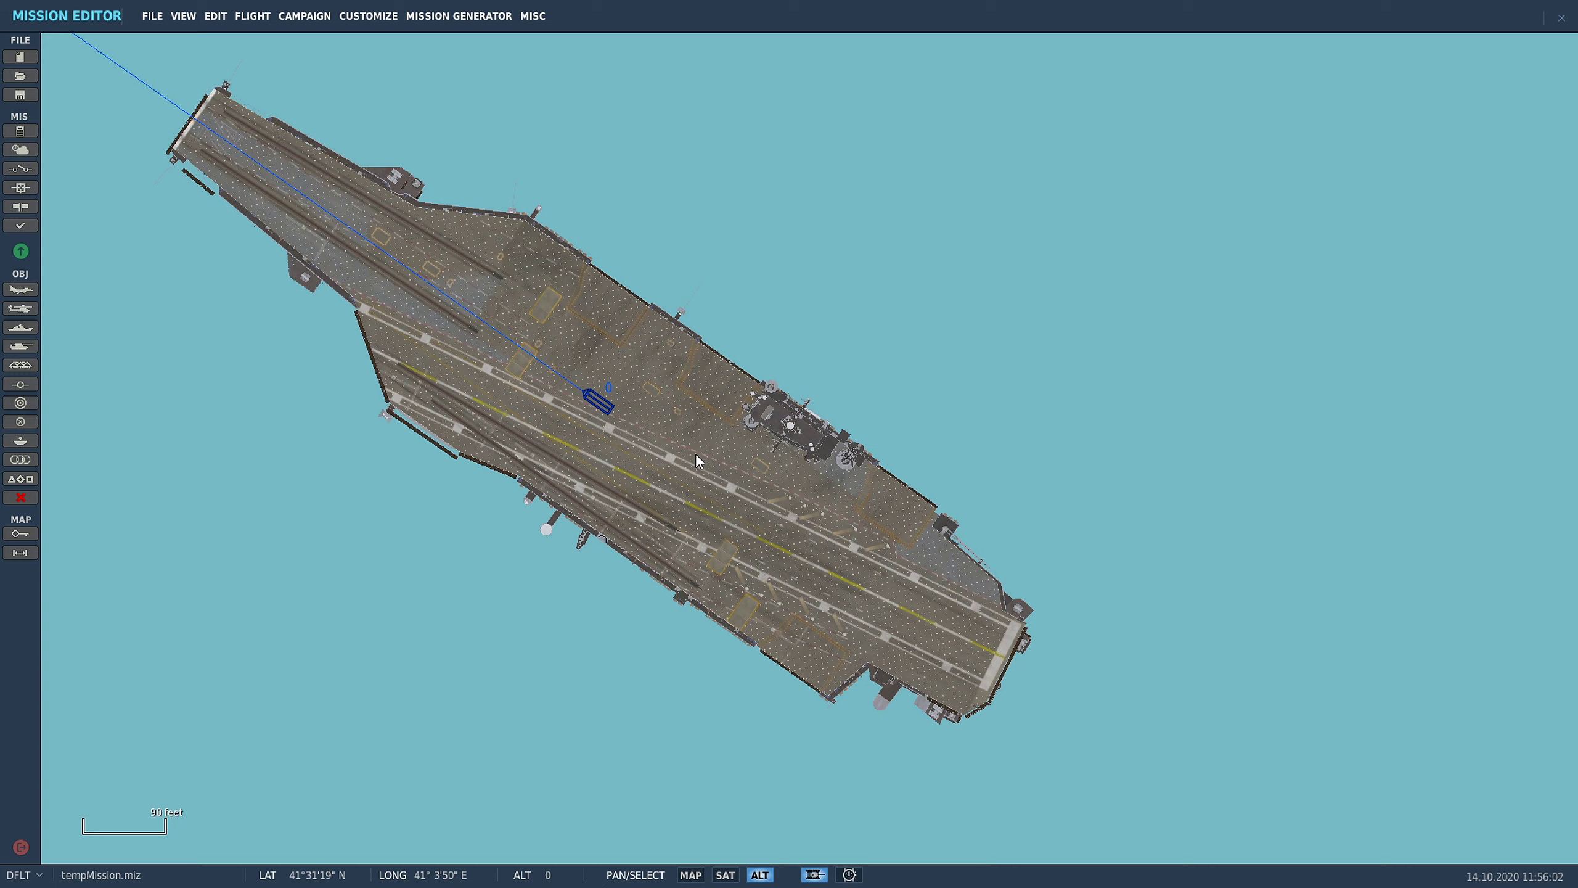
left_click(15, 368)
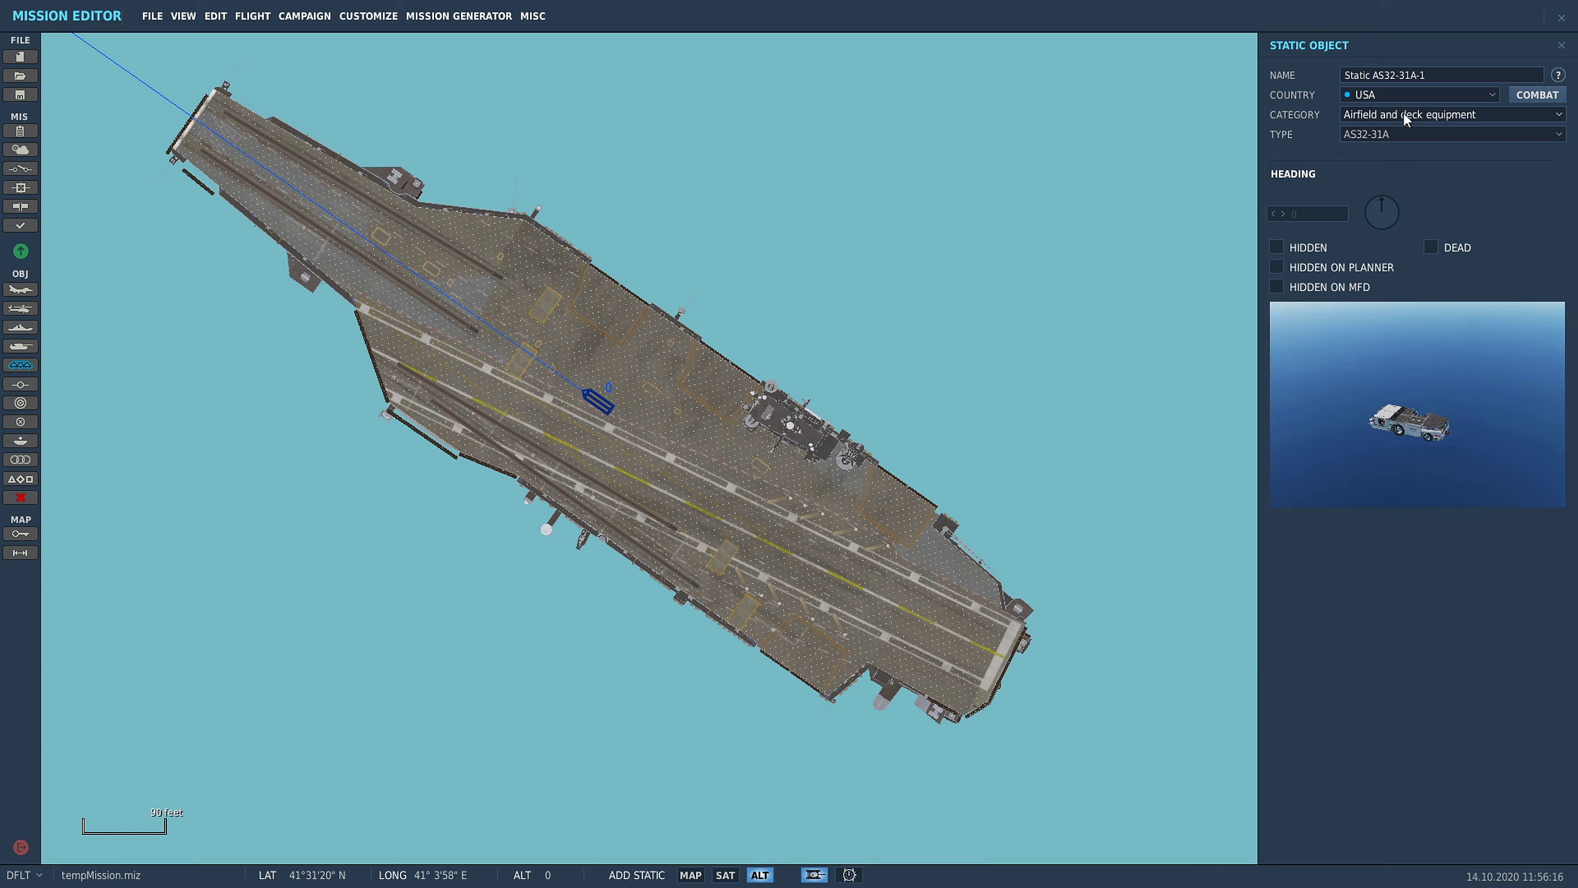
left_click(1385, 135)
left_click(1369, 168)
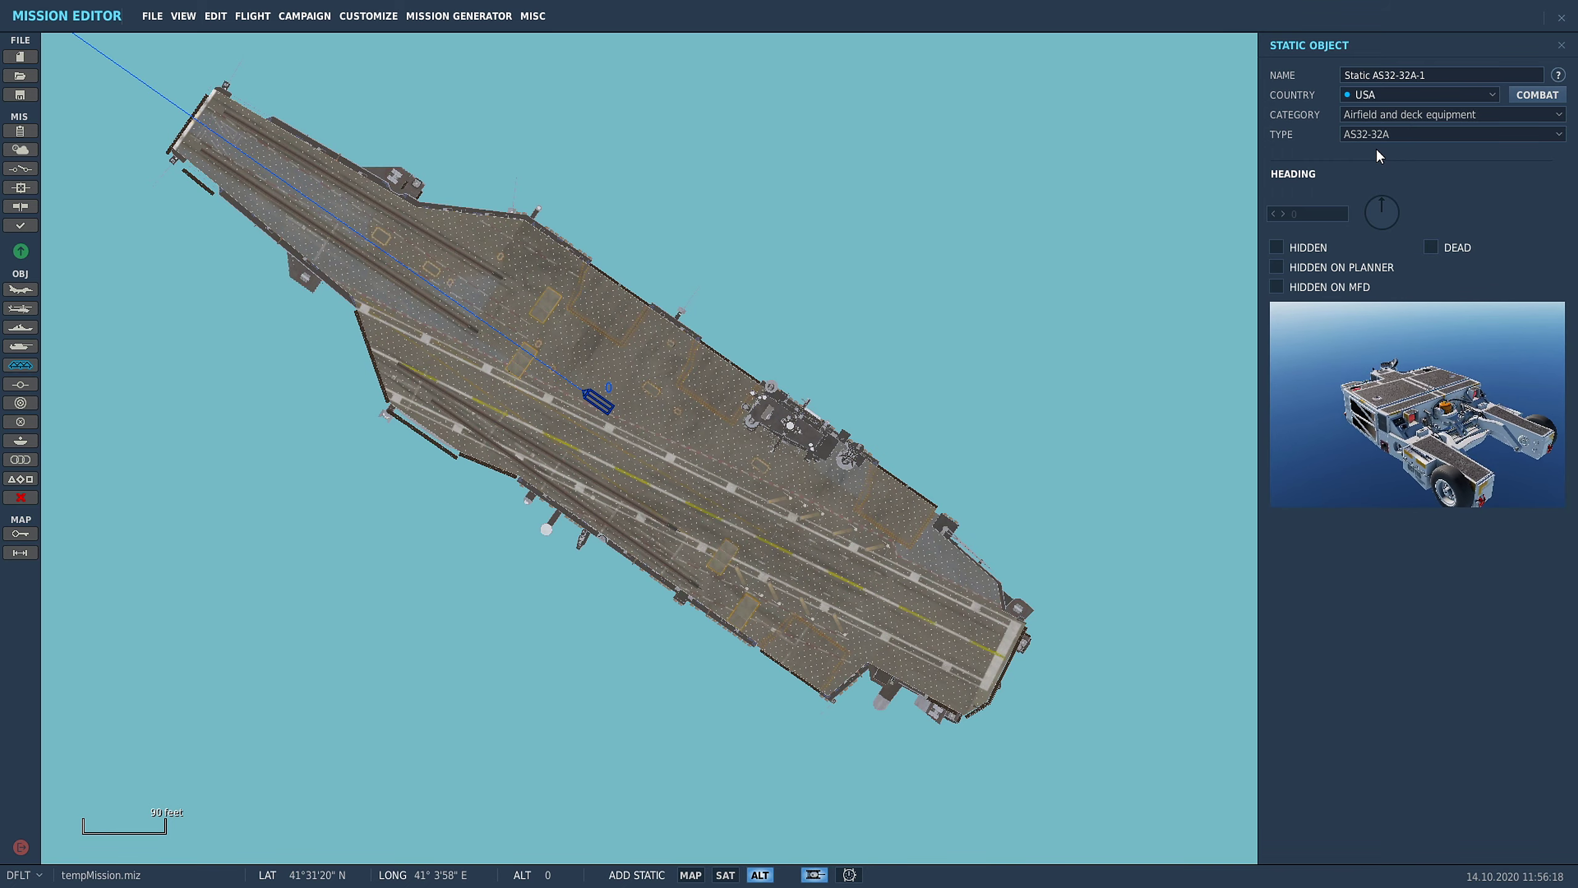
left_click(1376, 134)
left_click(1351, 184)
left_click(1363, 134)
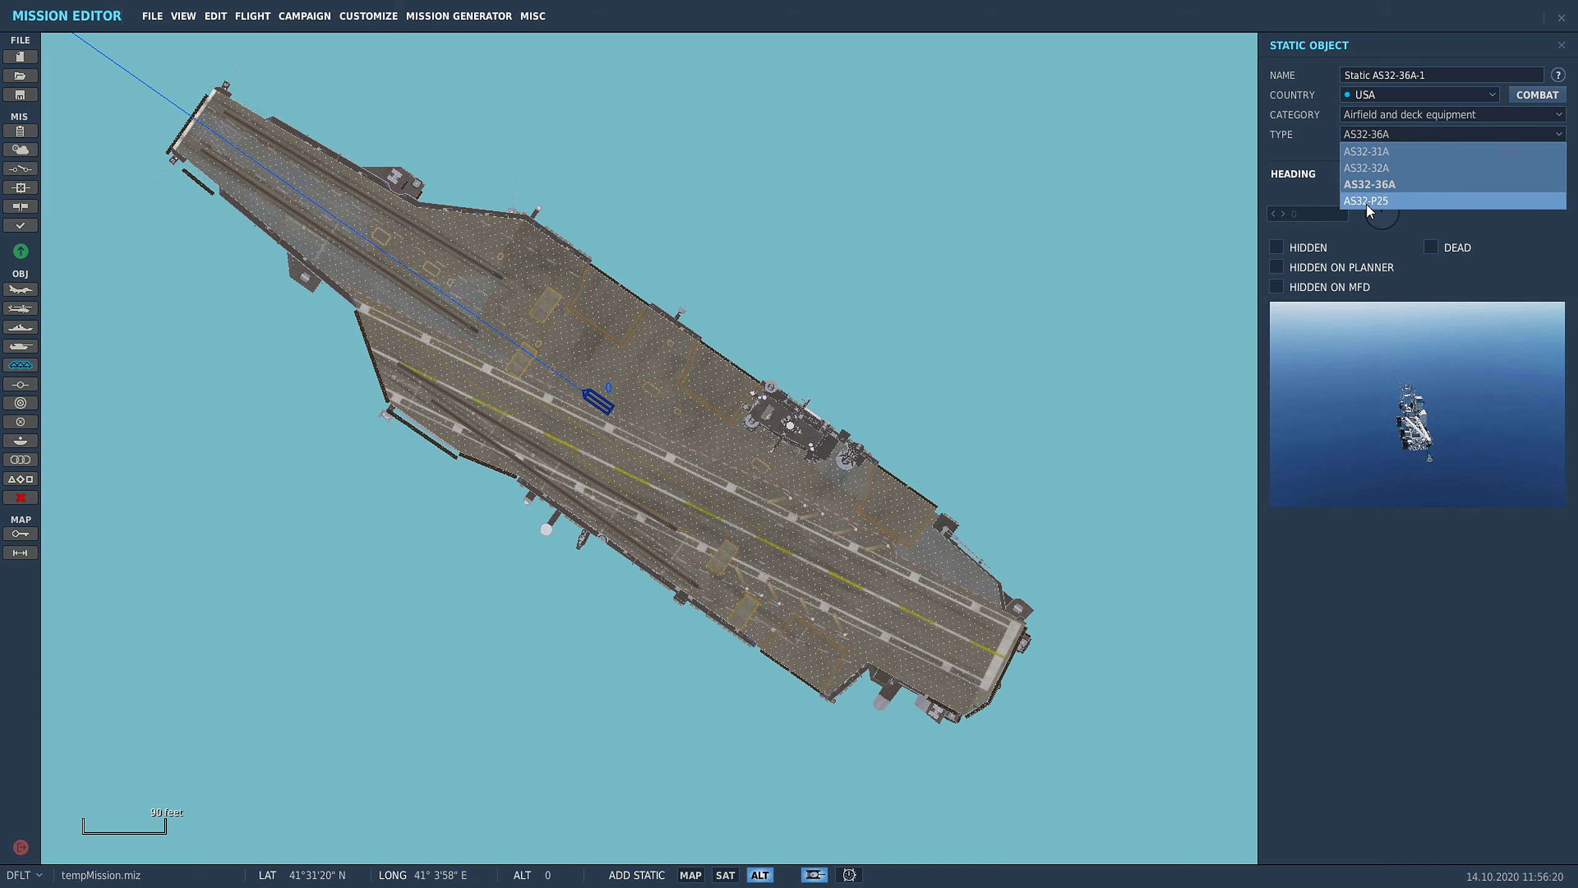
left_click(1366, 201)
- Place an AS32-36A crane as a static object on the John C. Stennis's deck, just aft of the island
left_click(1359, 134)
left_click(1355, 182)
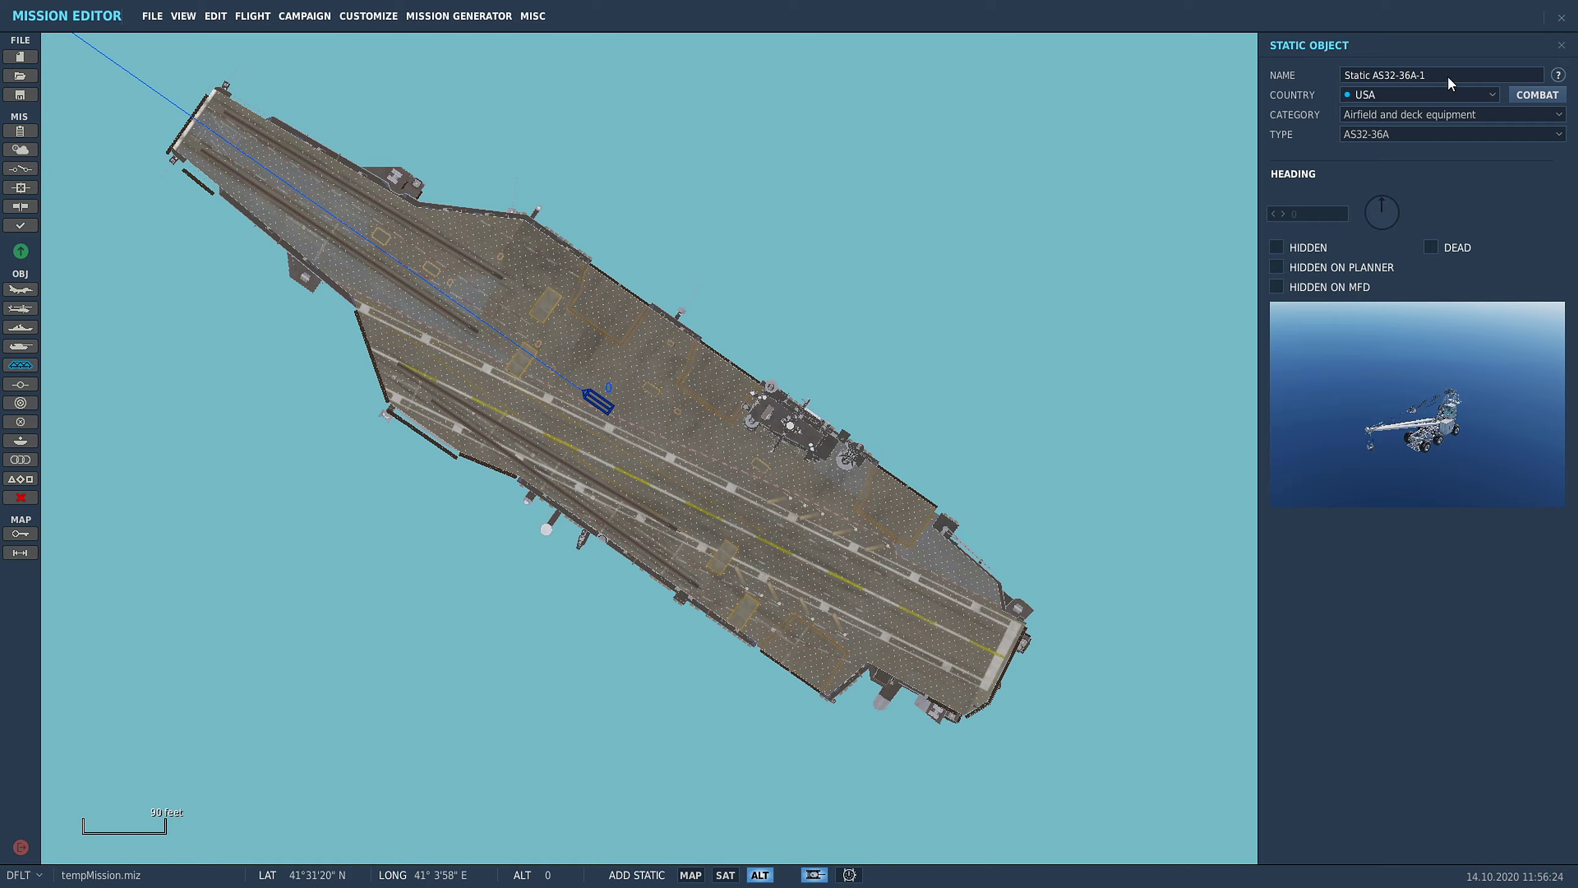
scroll(923, 567, "up", 4)
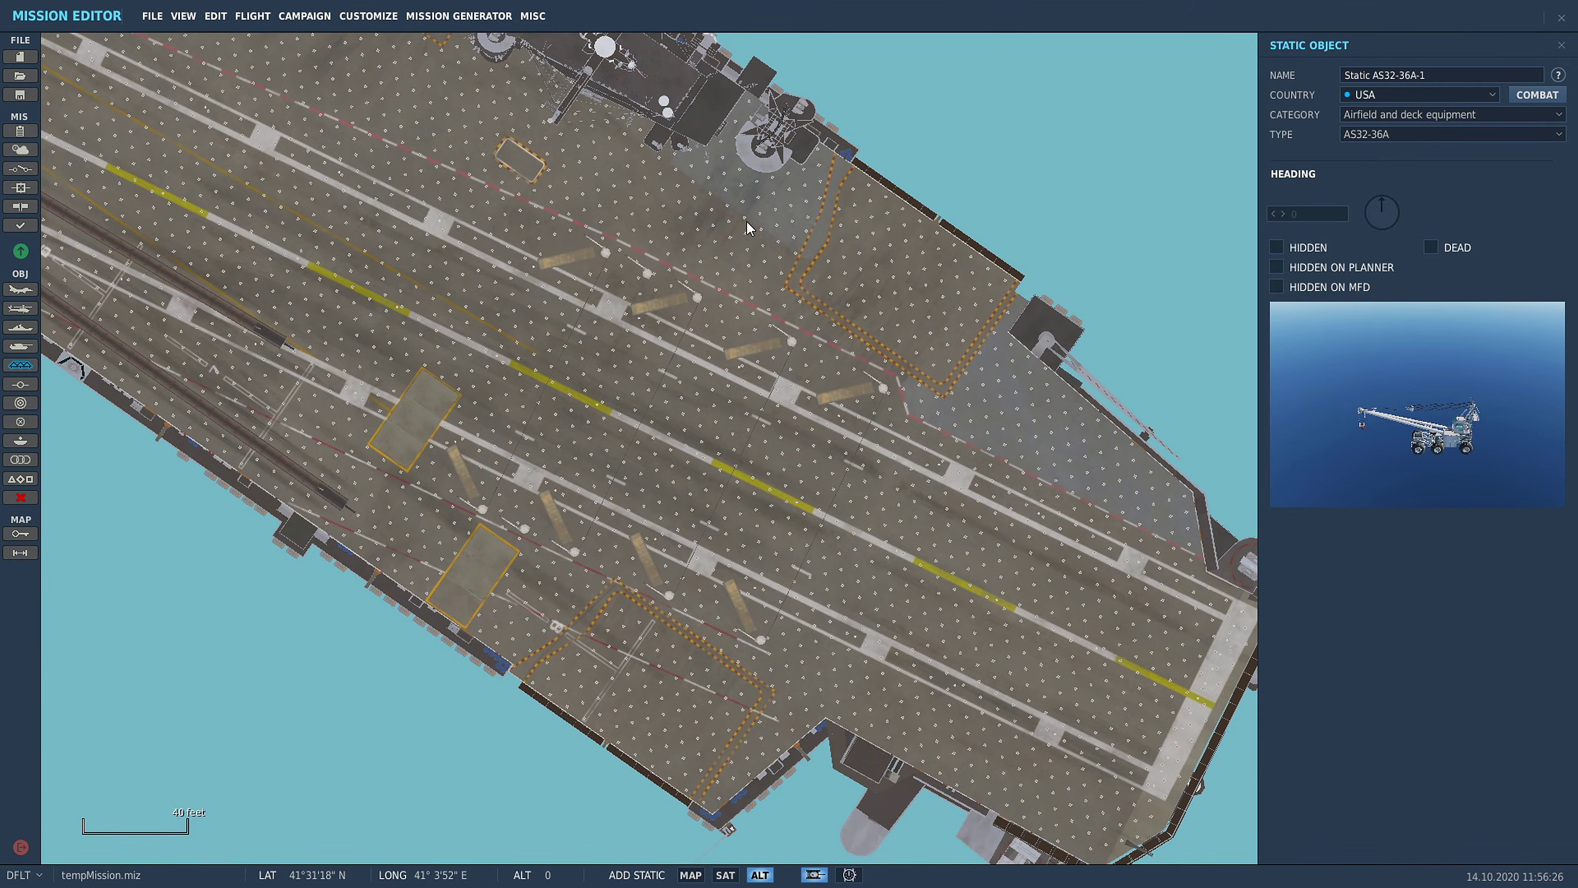
left_click(704, 233)
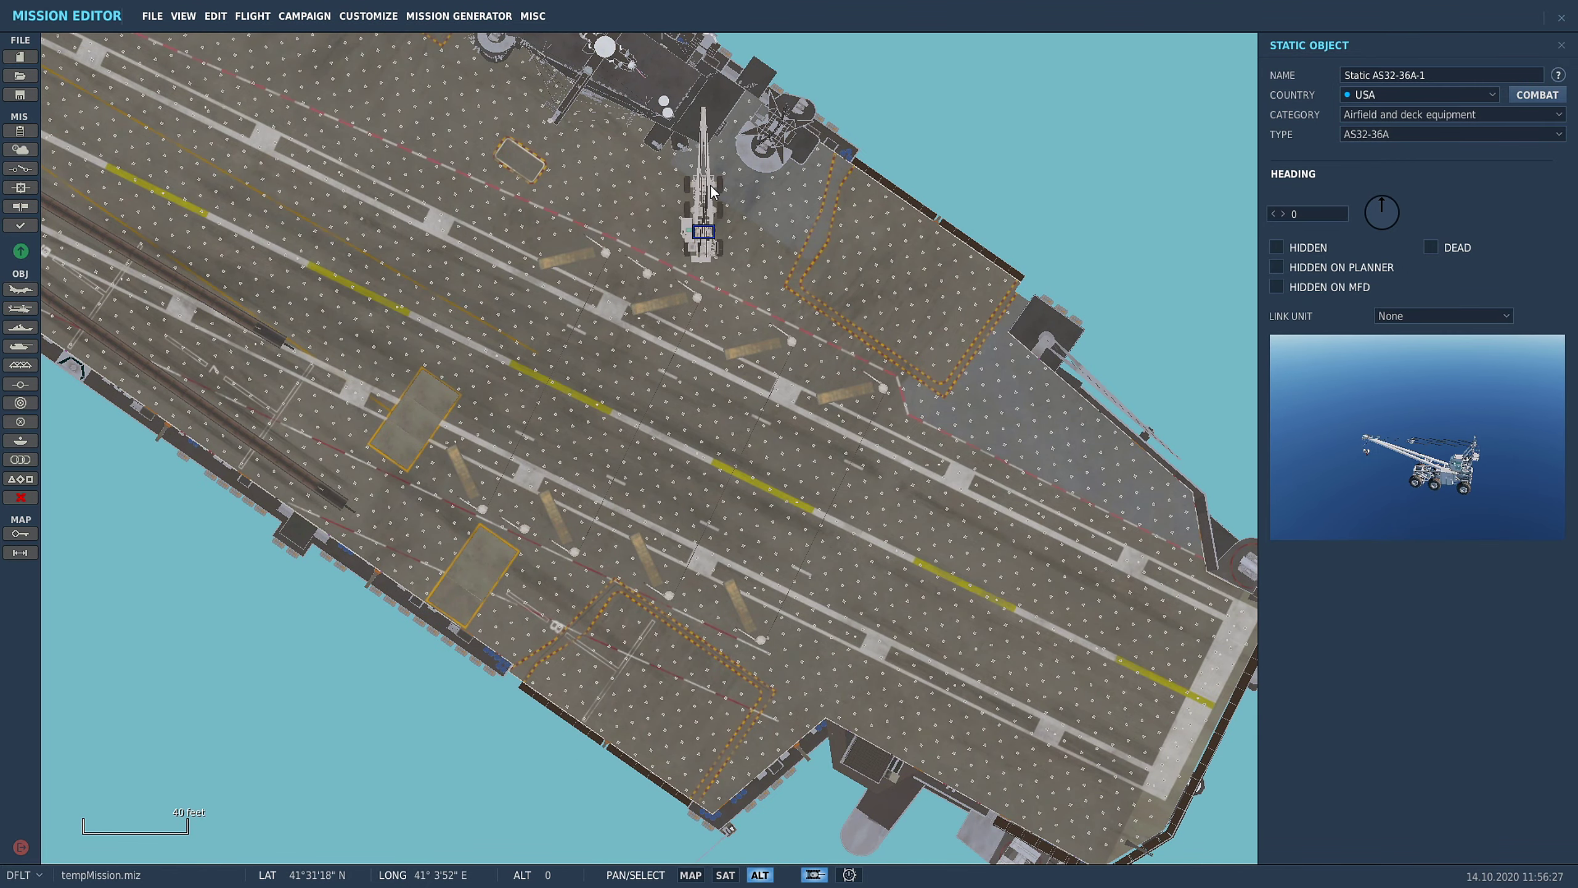
- Turn the AS32-36A crane to heading 214 and move it between the island's aft mast and the dashed elevator outline
left_click_drag(1378, 210, 1364, 266)
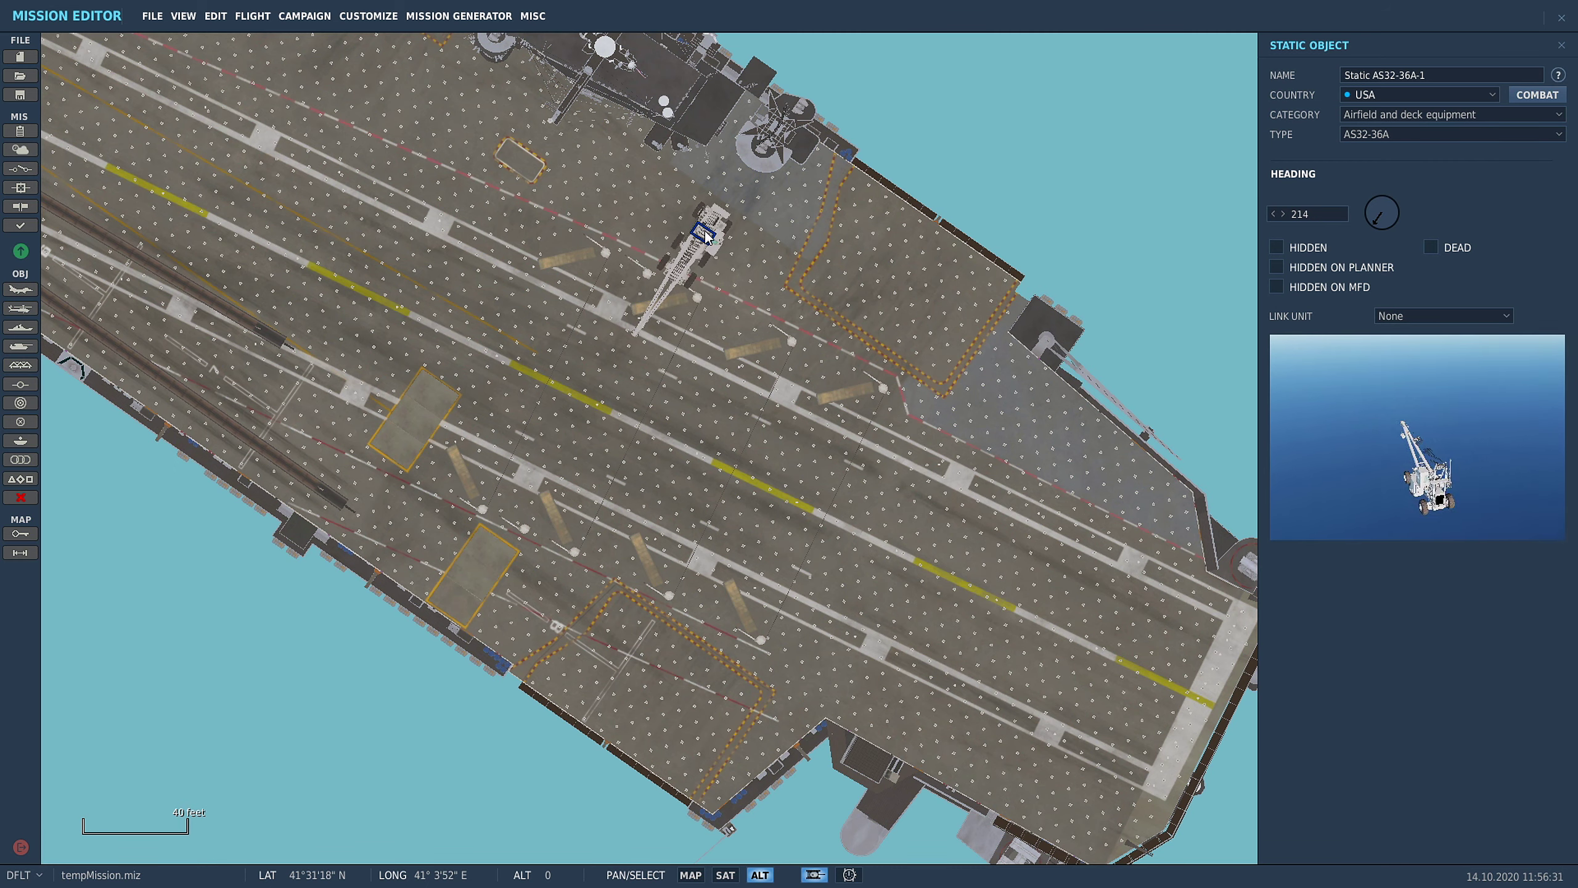
left_click_drag(705, 230, 786, 203)
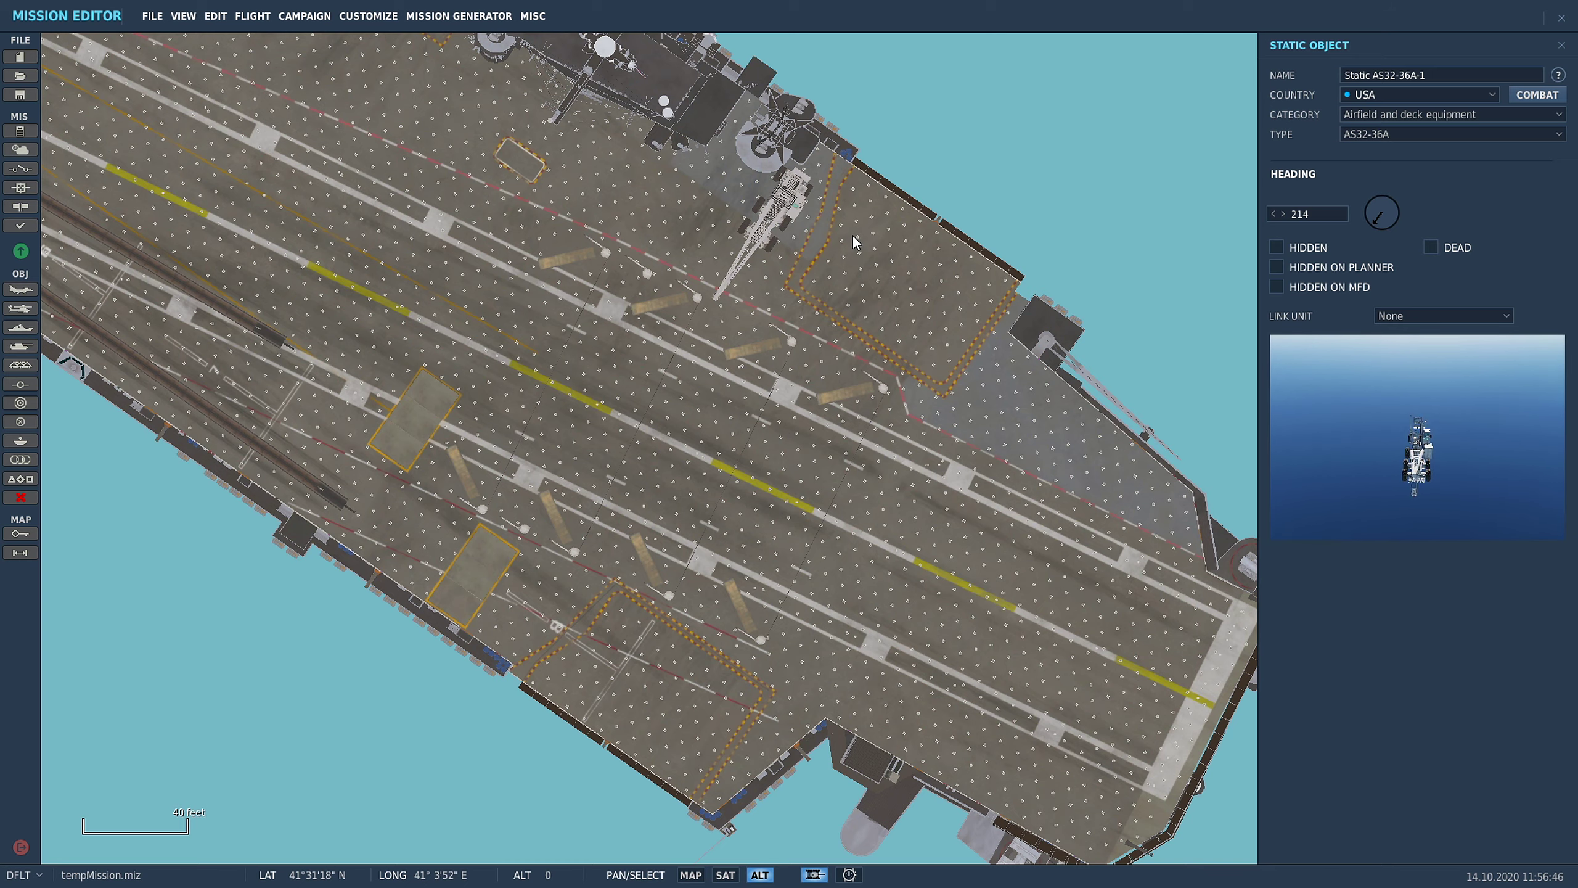
left_click(753, 330)
- Examine the John C. Stennis's deck around the crane, the island, the elevators and the landing area for object placement
scroll(753, 331, "down", 5)
scroll(755, 302, "up", 4)
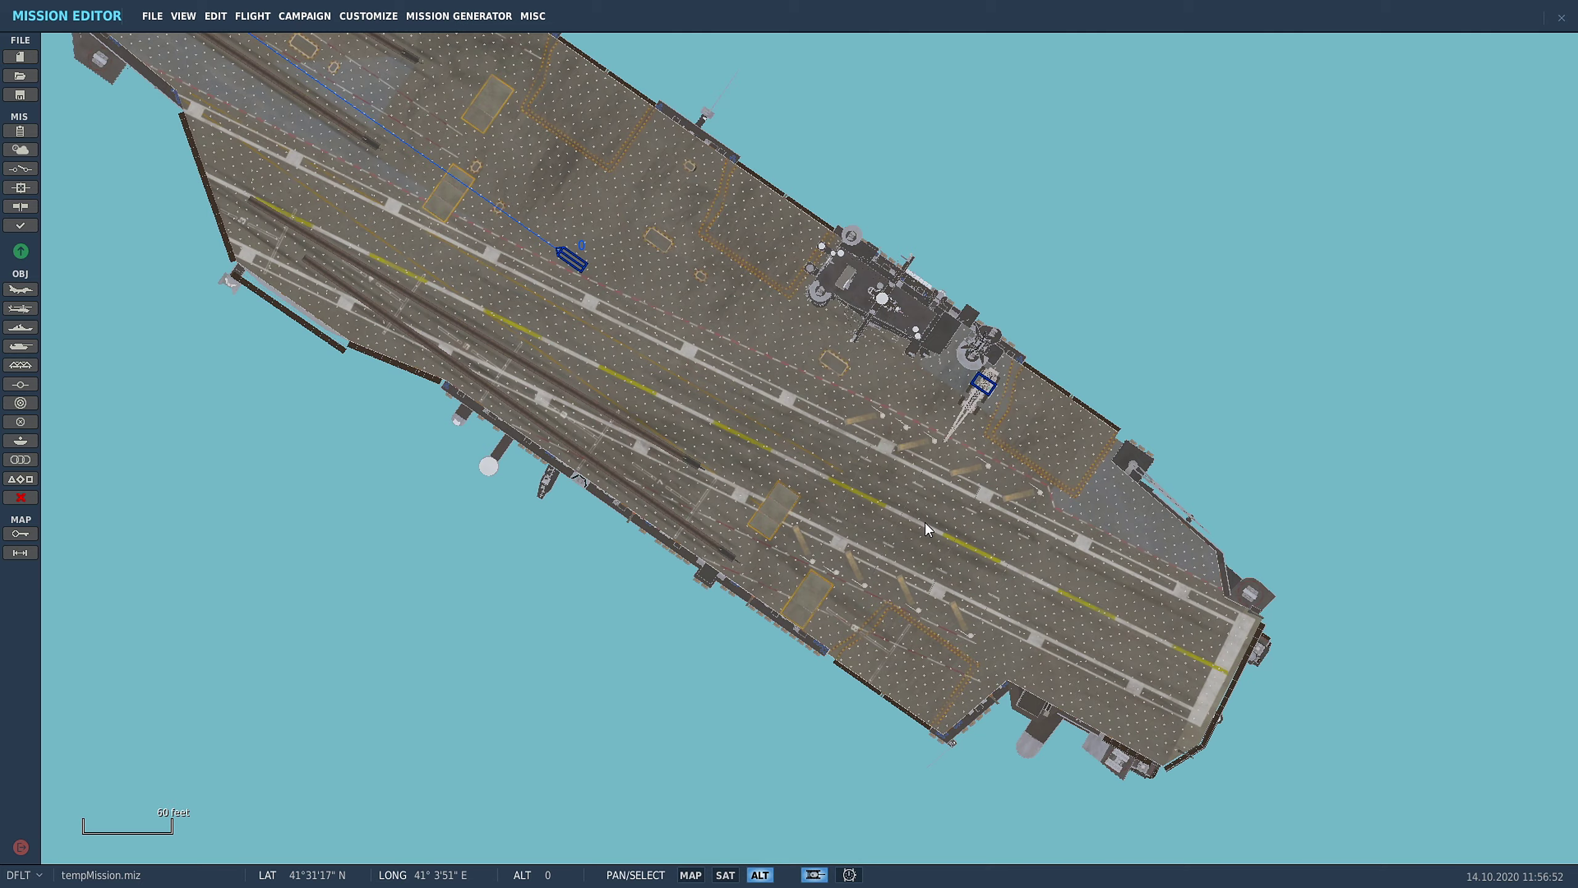
left_click_drag(925, 536, 797, 449)
scroll(784, 427, "up", 4)
scroll(784, 427, "down", 2)
left_click_drag(866, 378, 849, 366)
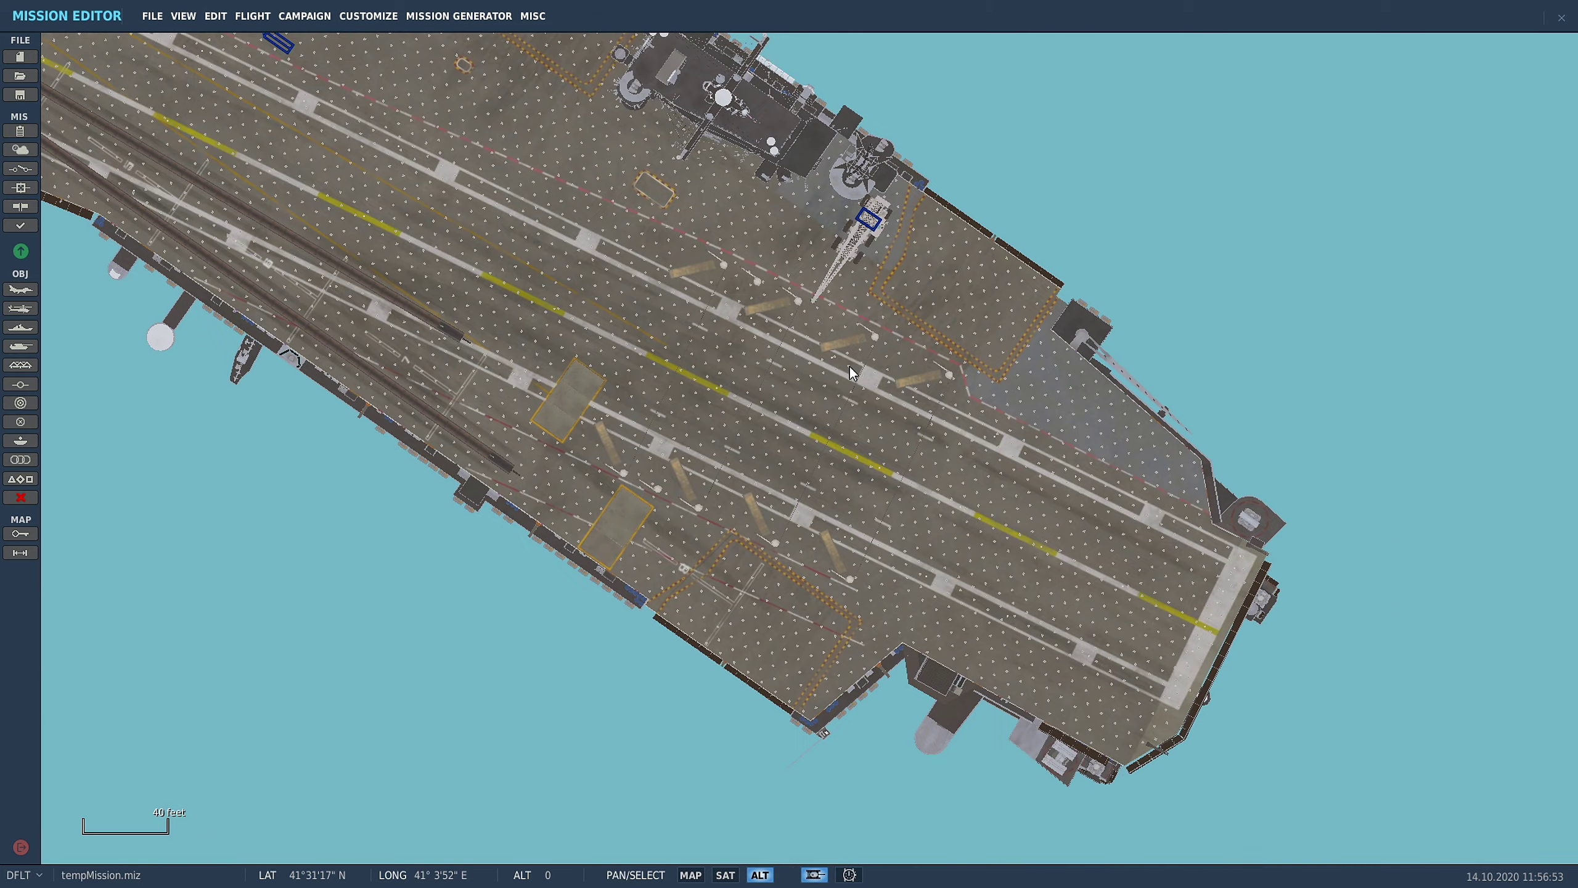
scroll(851, 365, "up", 1)
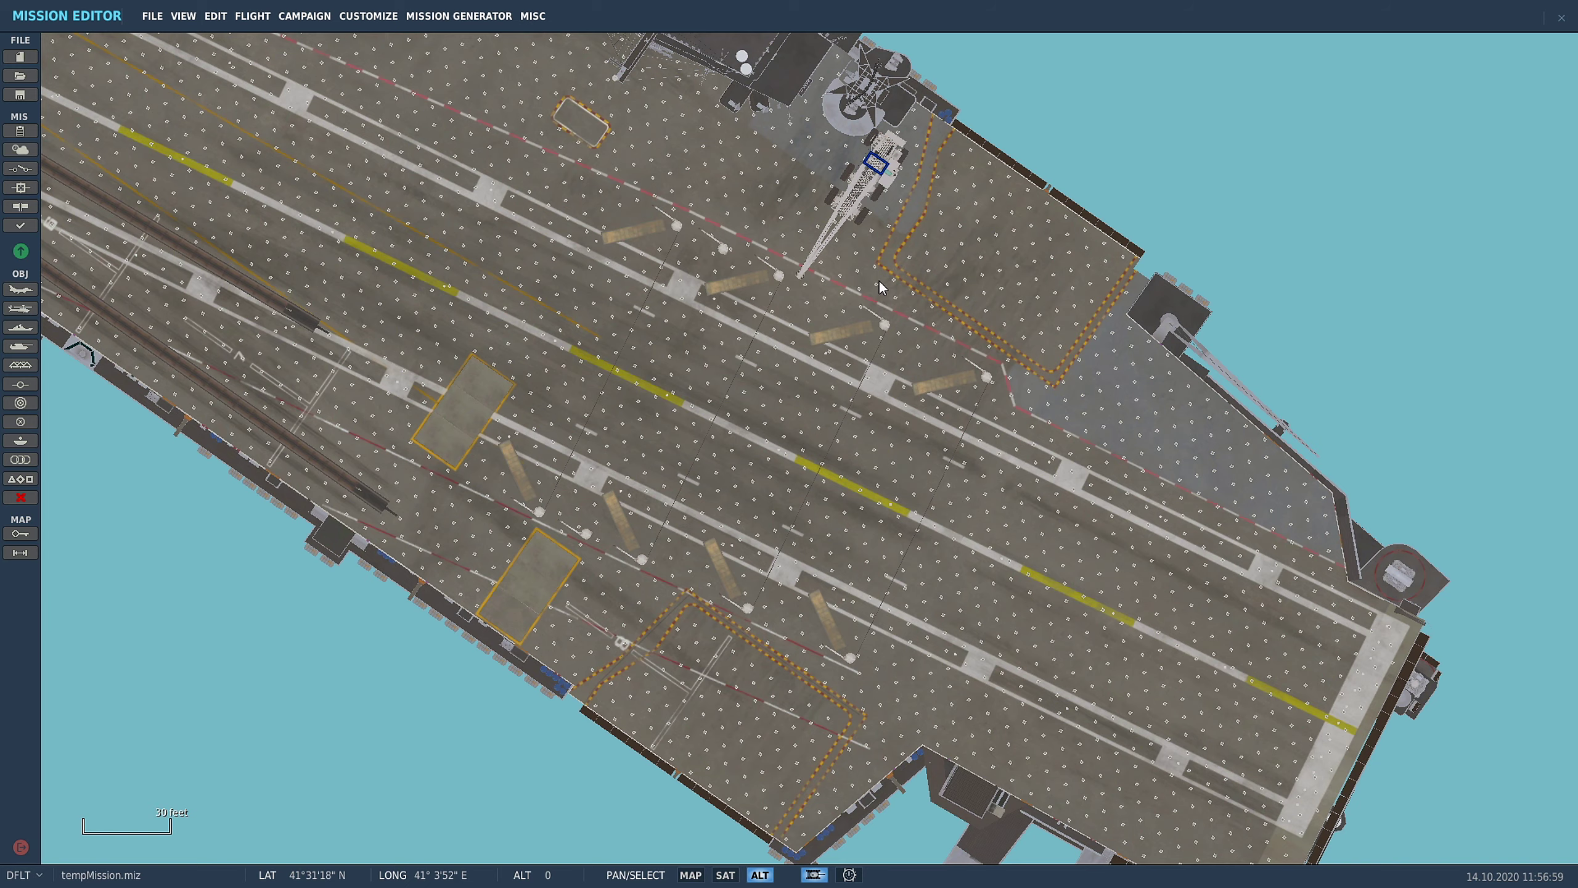
left_click_drag(782, 251, 815, 345)
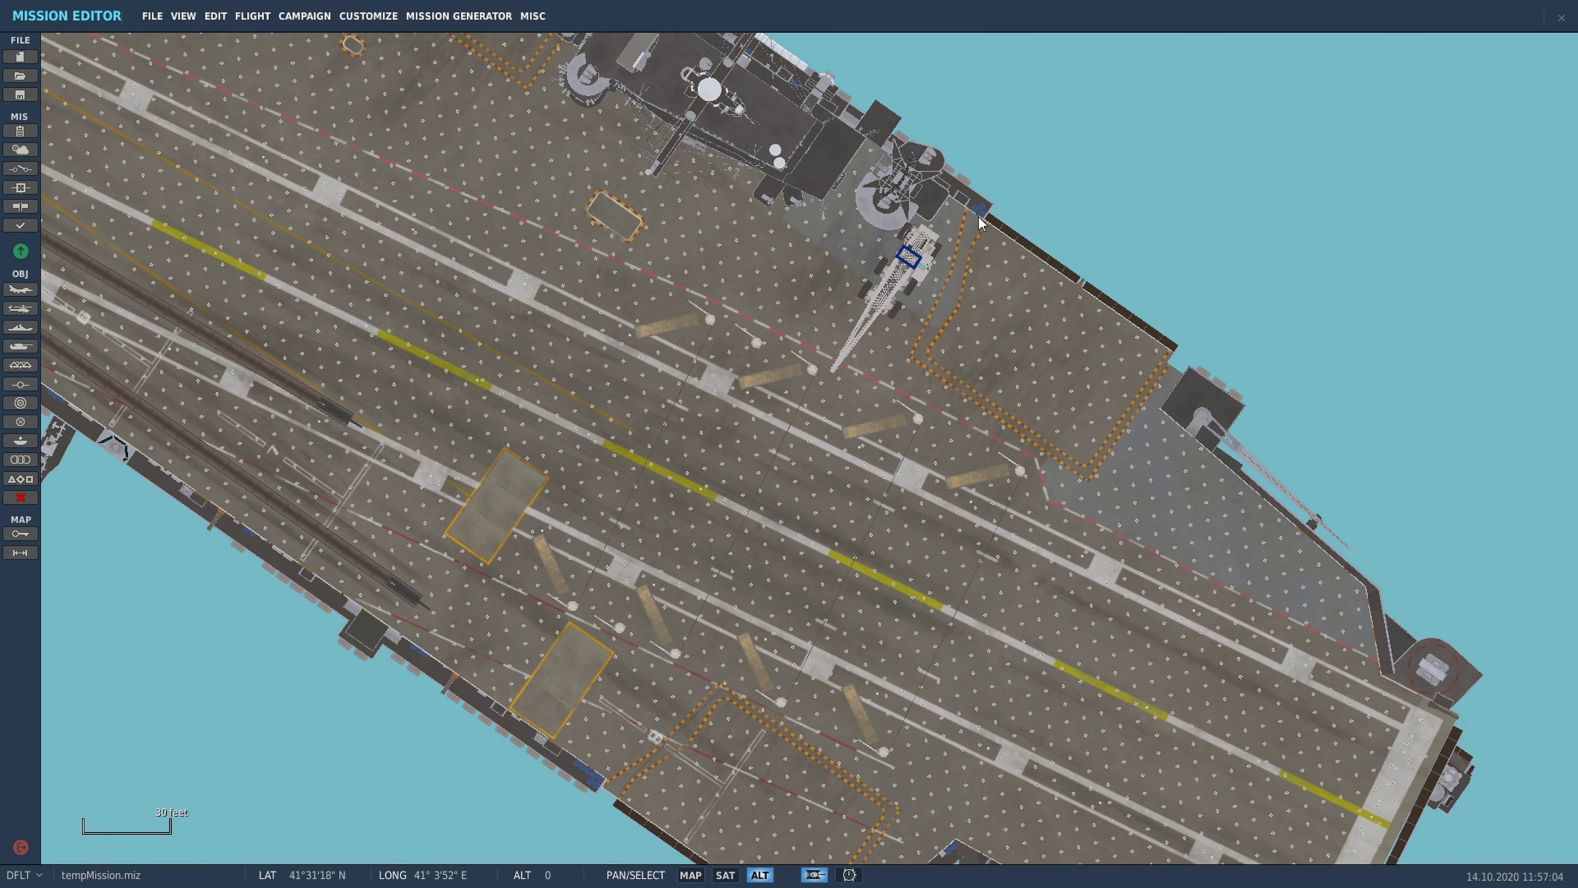
left_click_drag(465, 225, 653, 422)
scroll(586, 421, "down", 1)
scroll(543, 376, "up", 2)
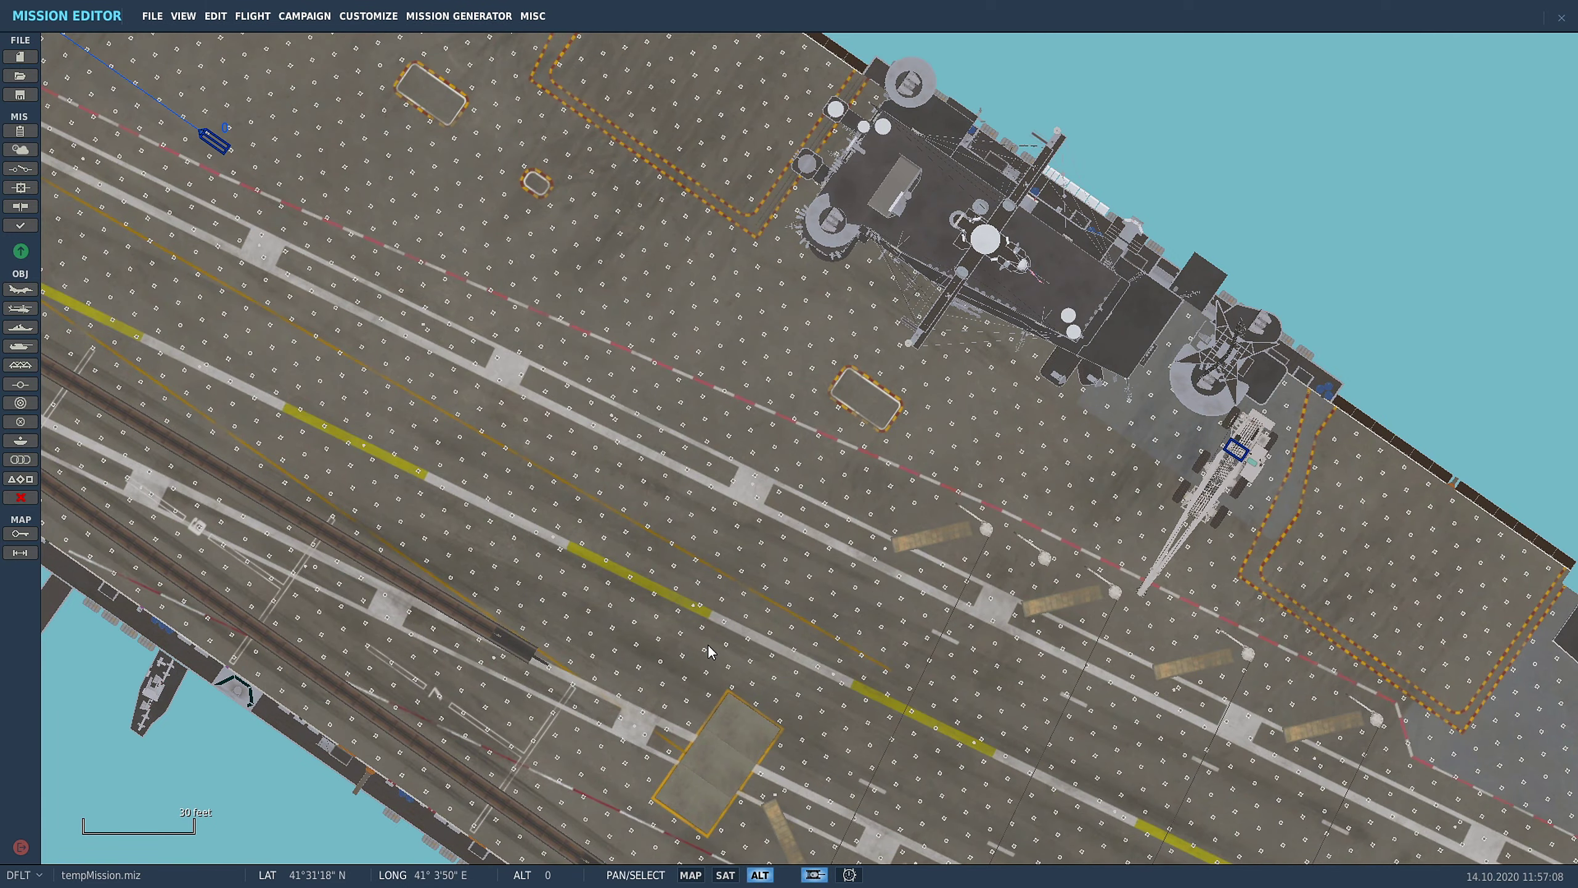
left_click_drag(687, 773, 671, 457)
scroll(848, 421, "down", 3)
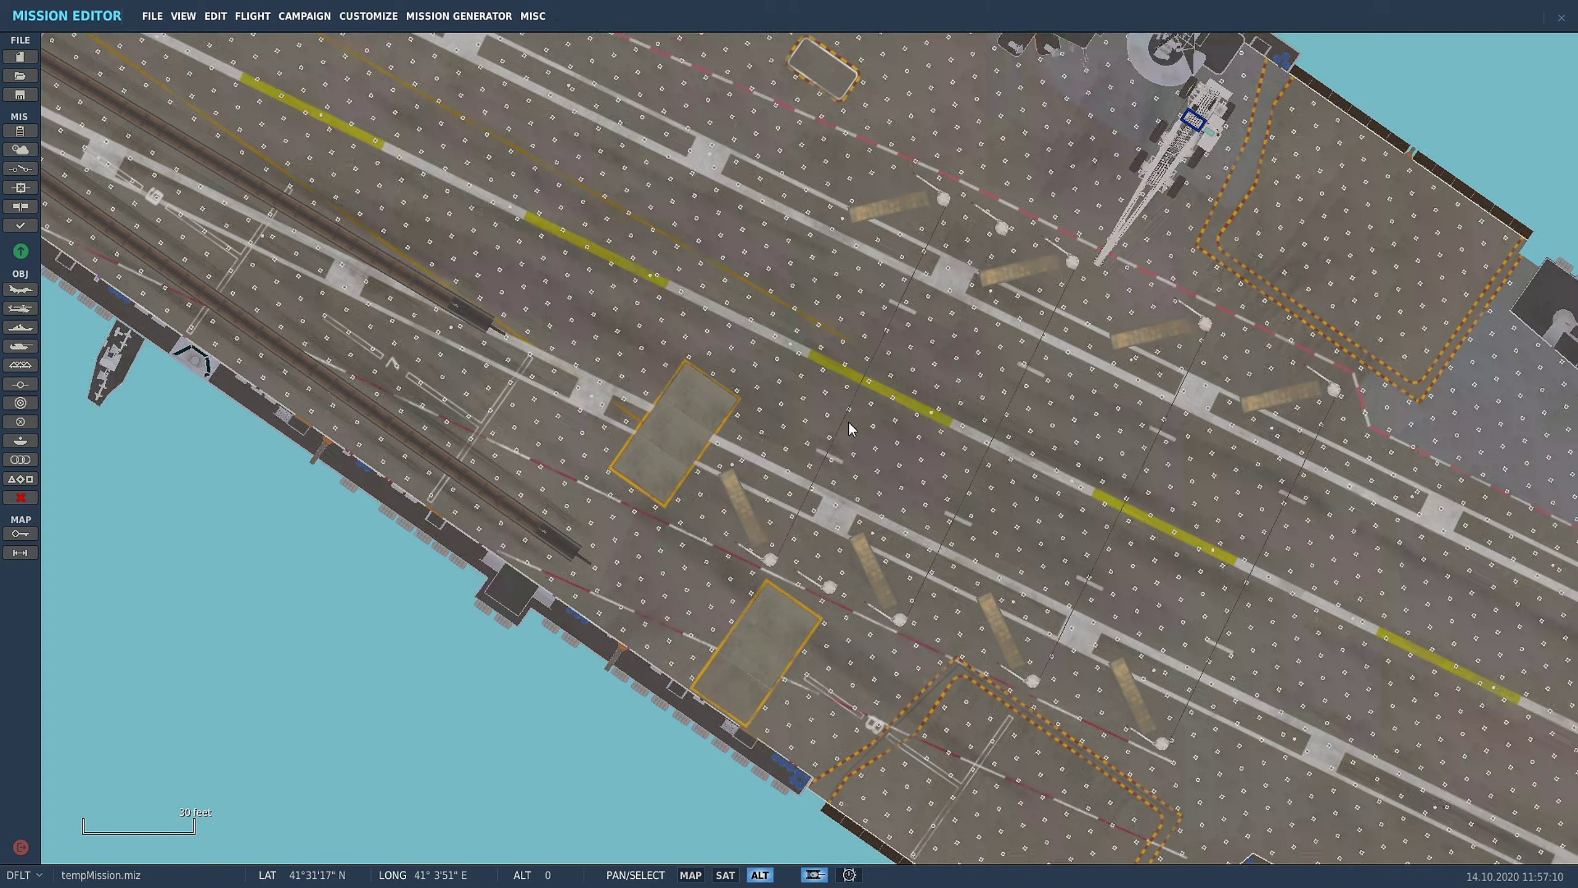
- Turn the AS32-36A crane to heading 240 and nudge it slightly closer to the island's aft mast
scroll(829, 376, "up", 1)
scroll(789, 354, "down", 2)
scroll(582, 175, "up", 3)
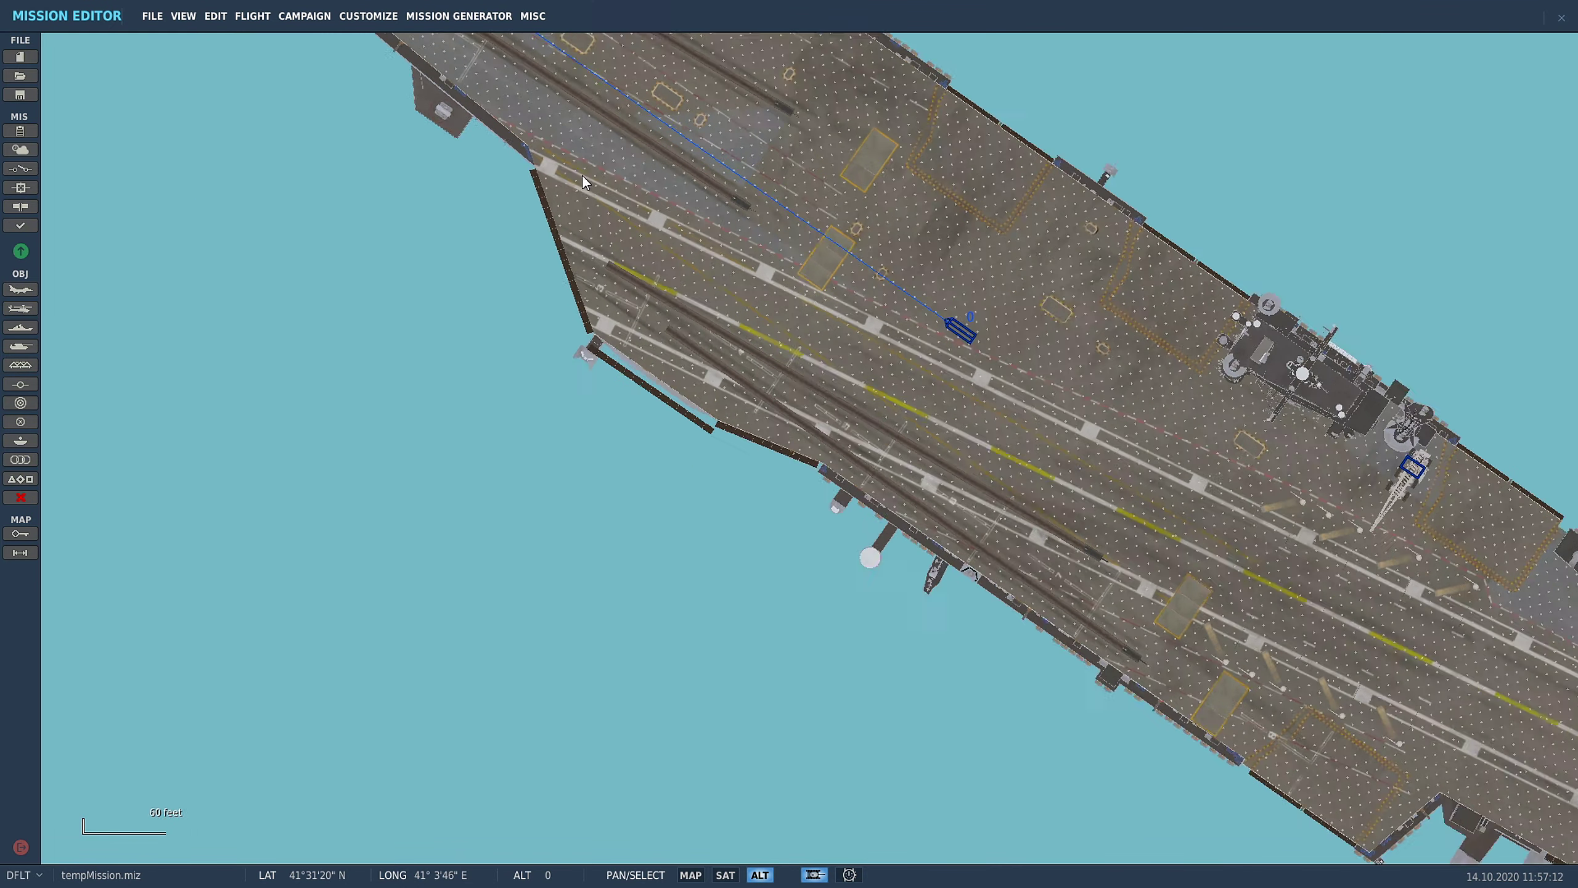
left_click_drag(761, 190, 816, 405)
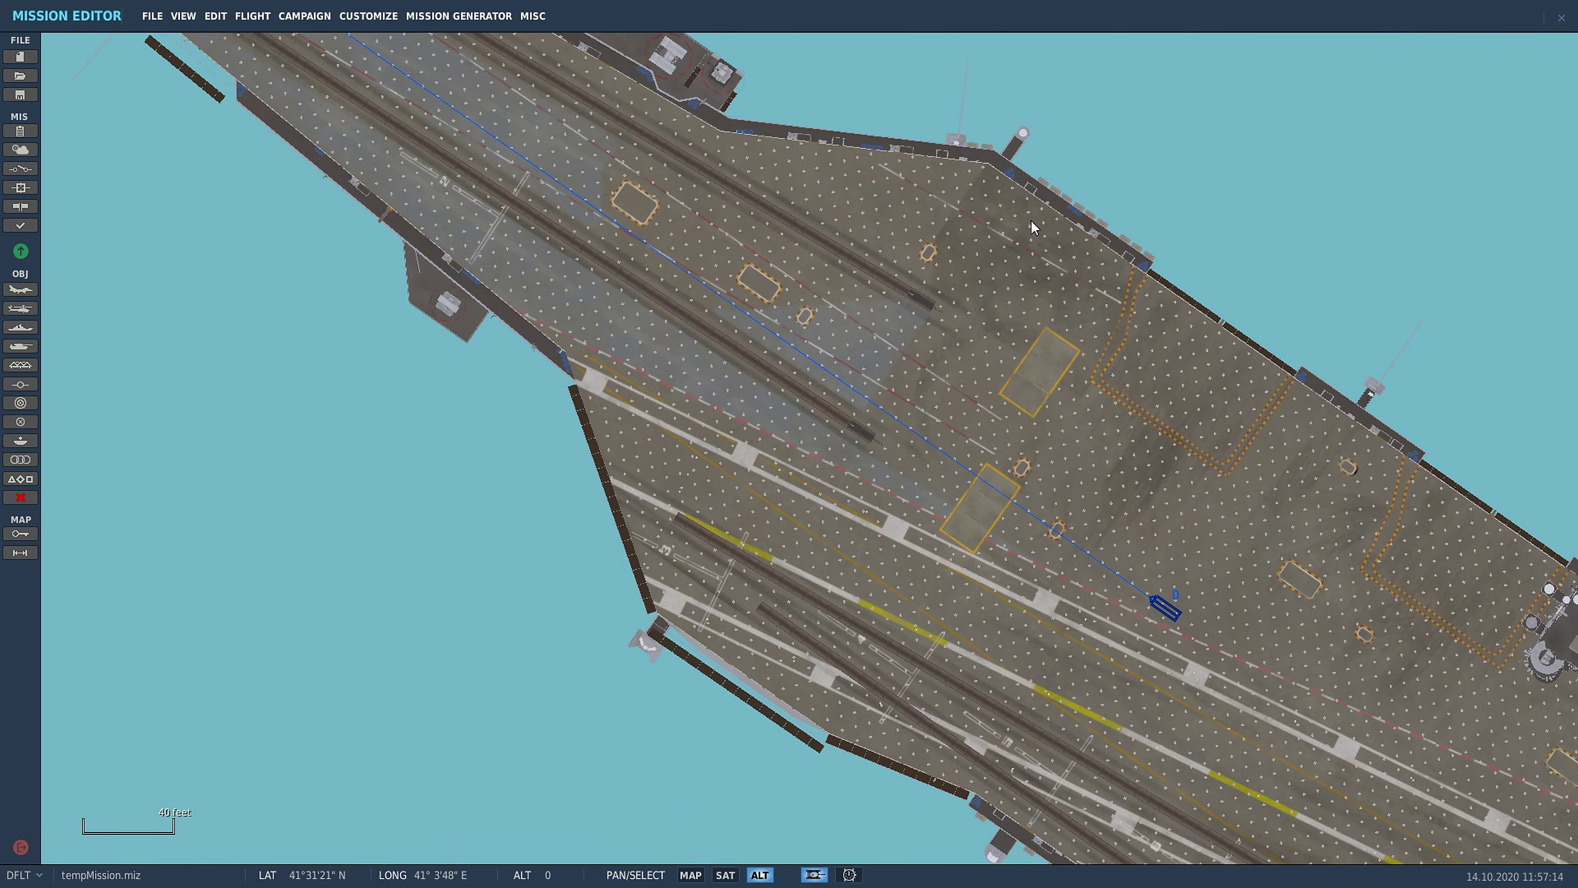
scroll(636, 233, "down", 1)
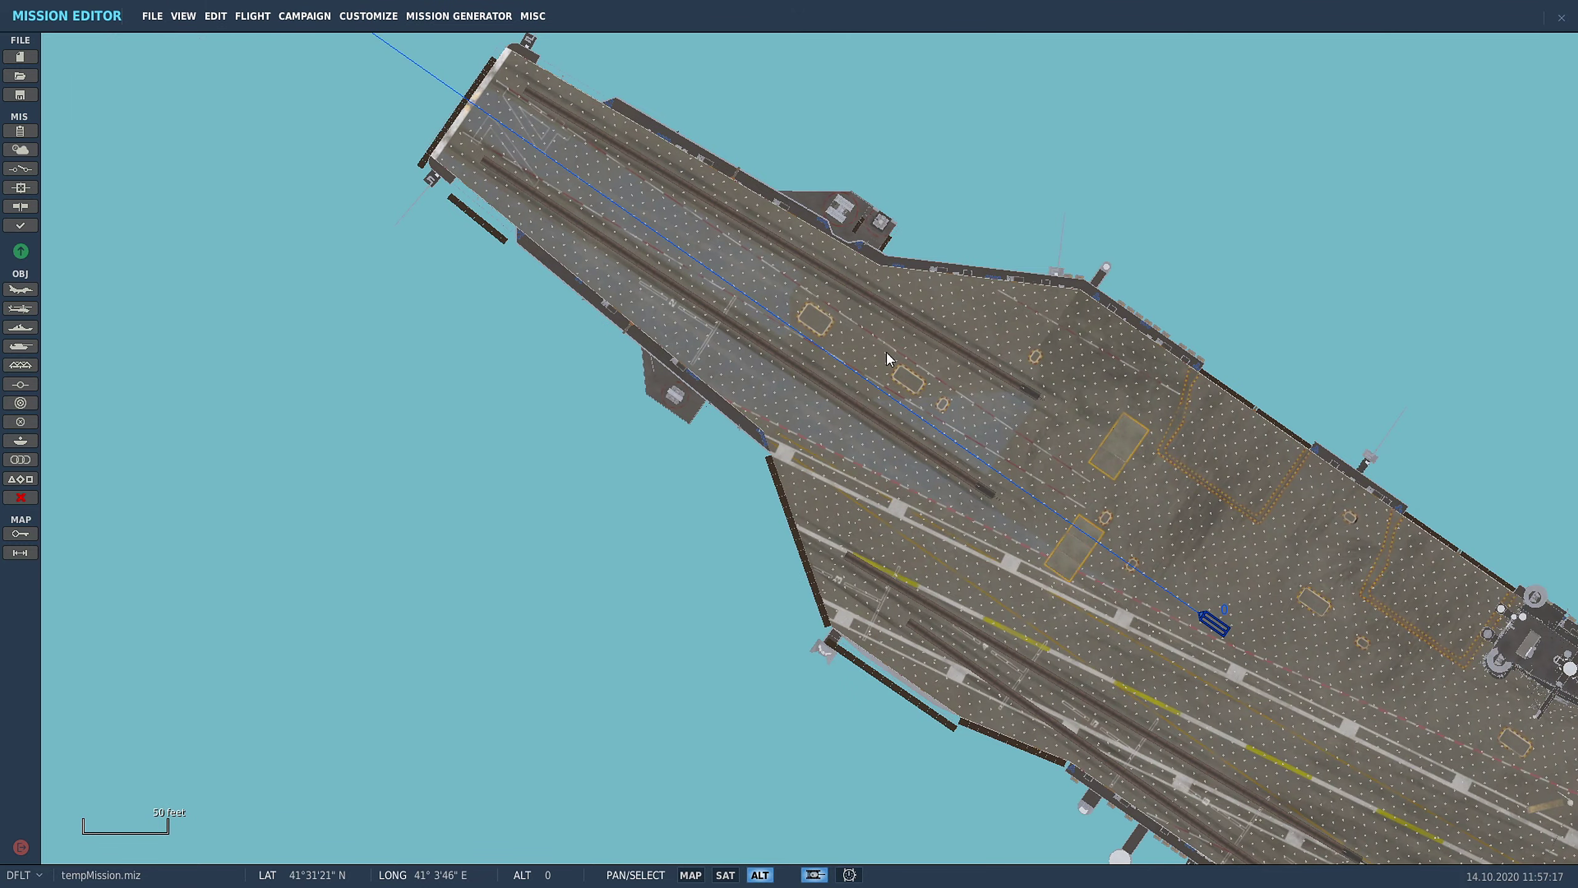
scroll(920, 353, "up", 1)
left_click_drag(1382, 607, 721, 221)
scroll(864, 227, "up", 2)
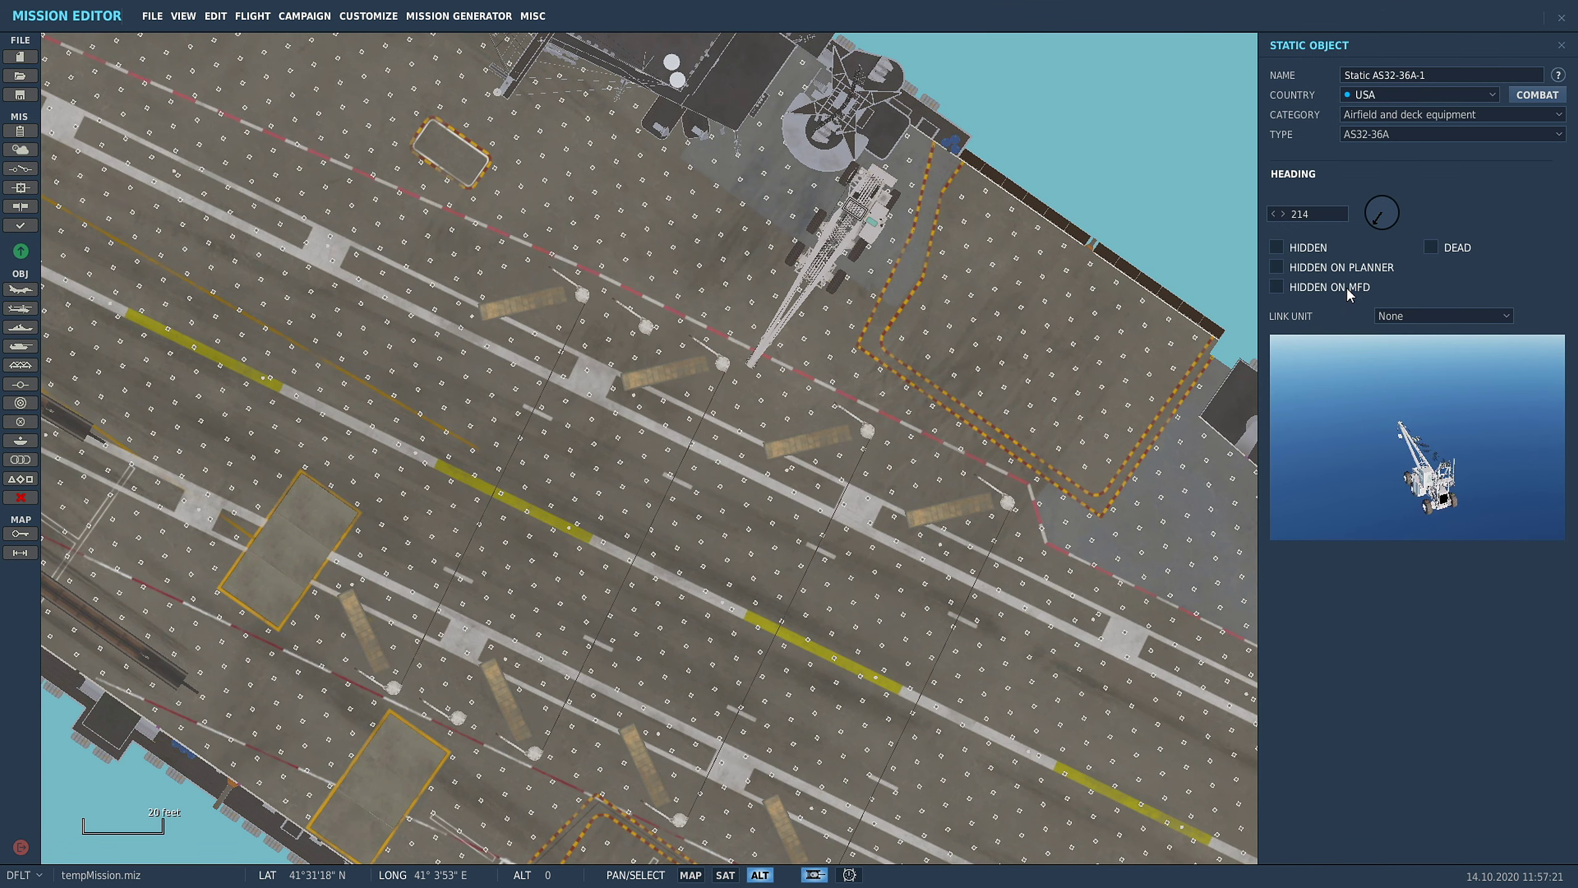
left_click_drag(1379, 214, 1362, 222)
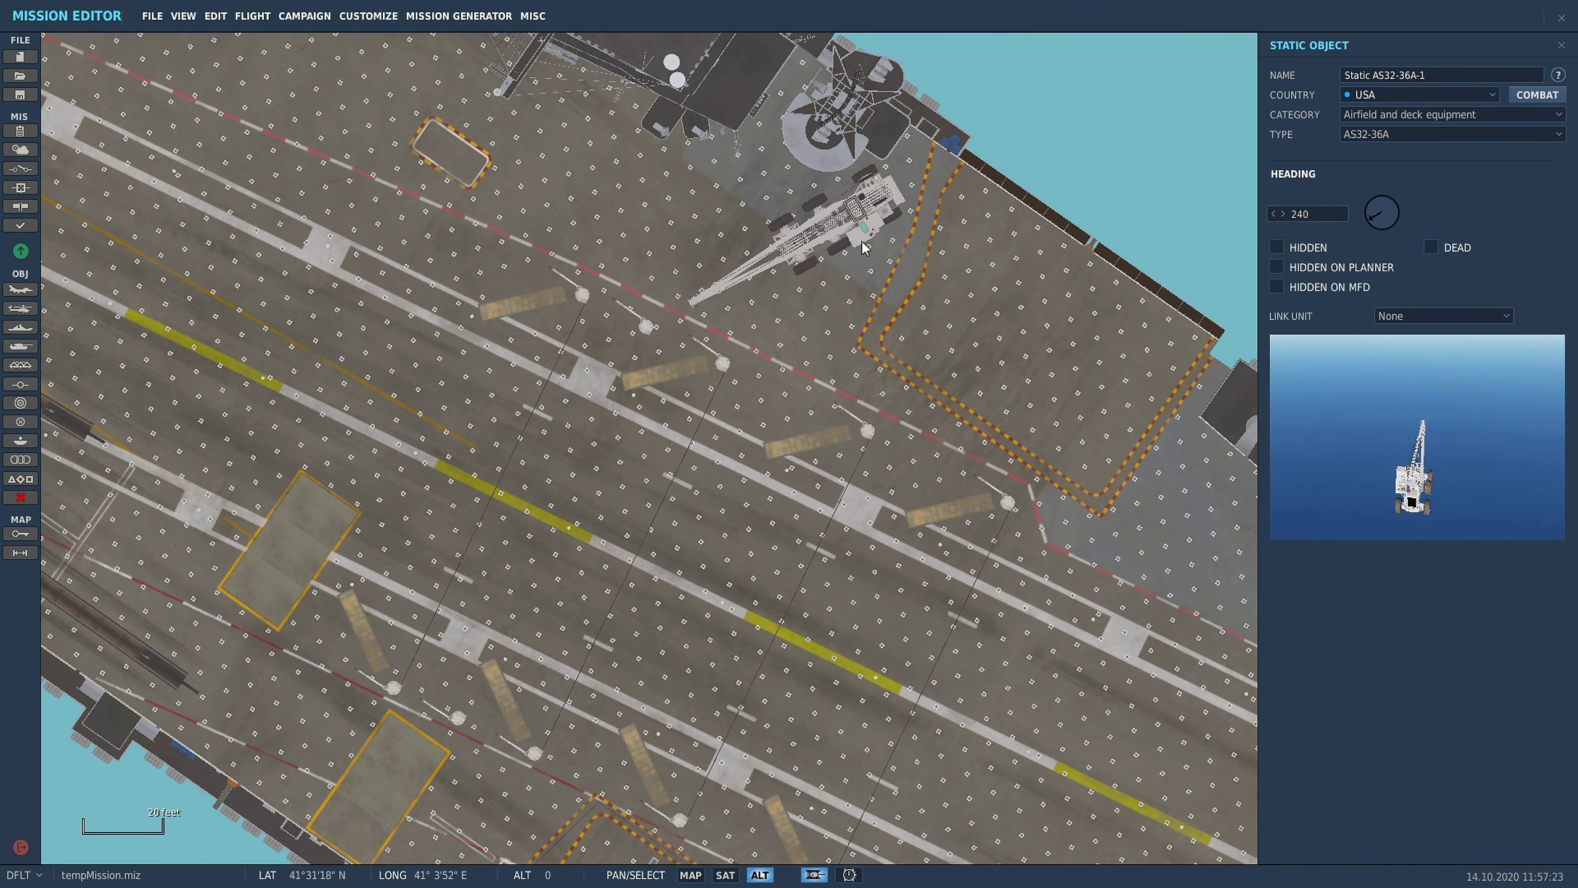
left_click_drag(859, 214, 861, 201)
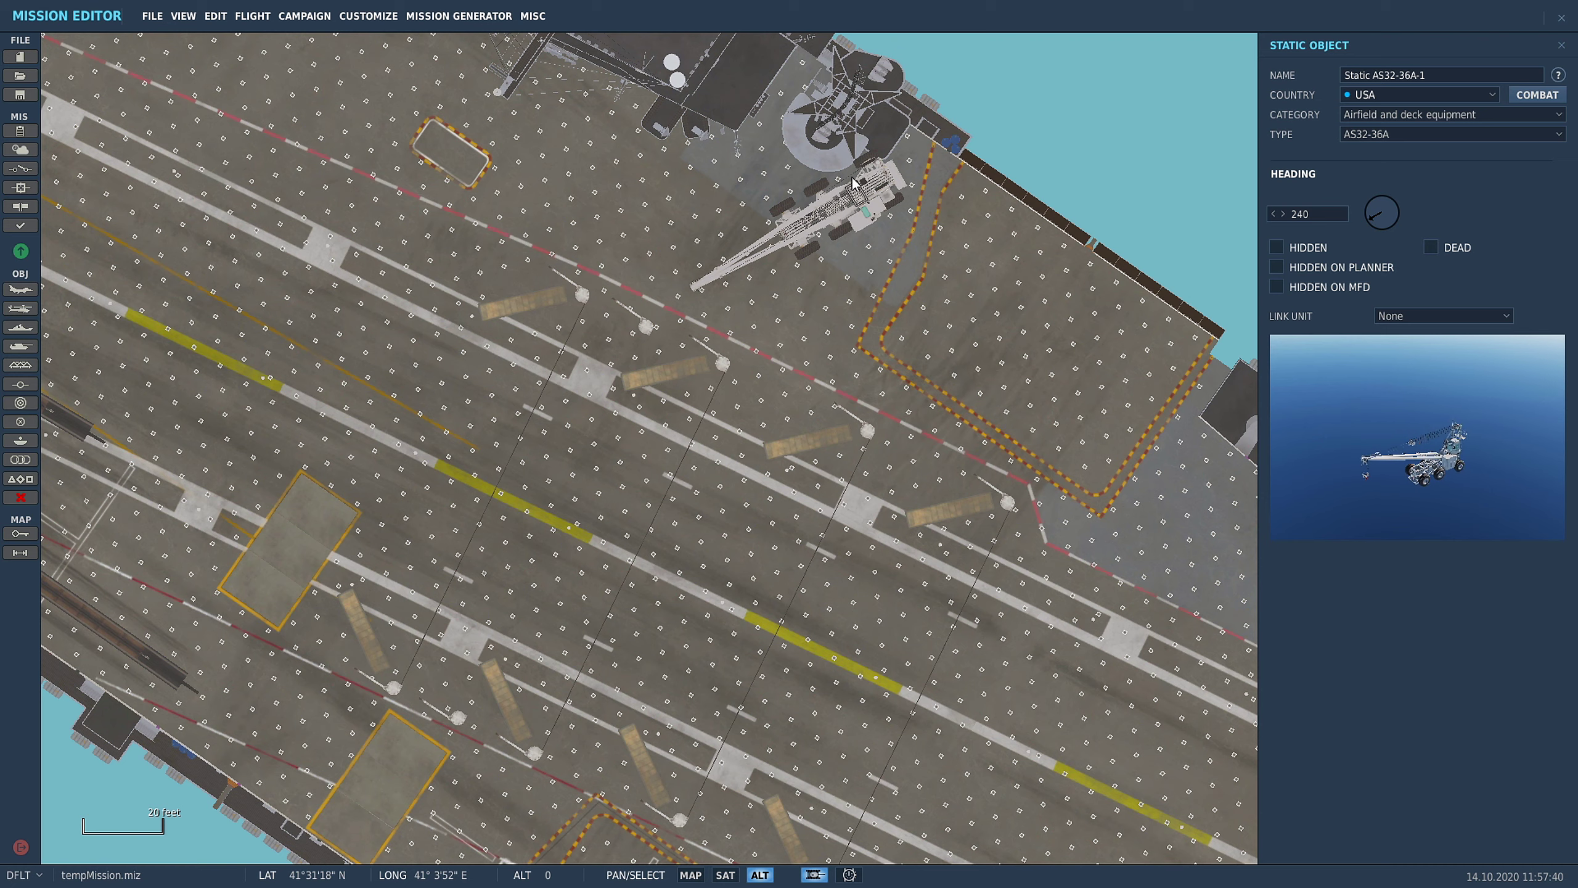
left_click(868, 309)
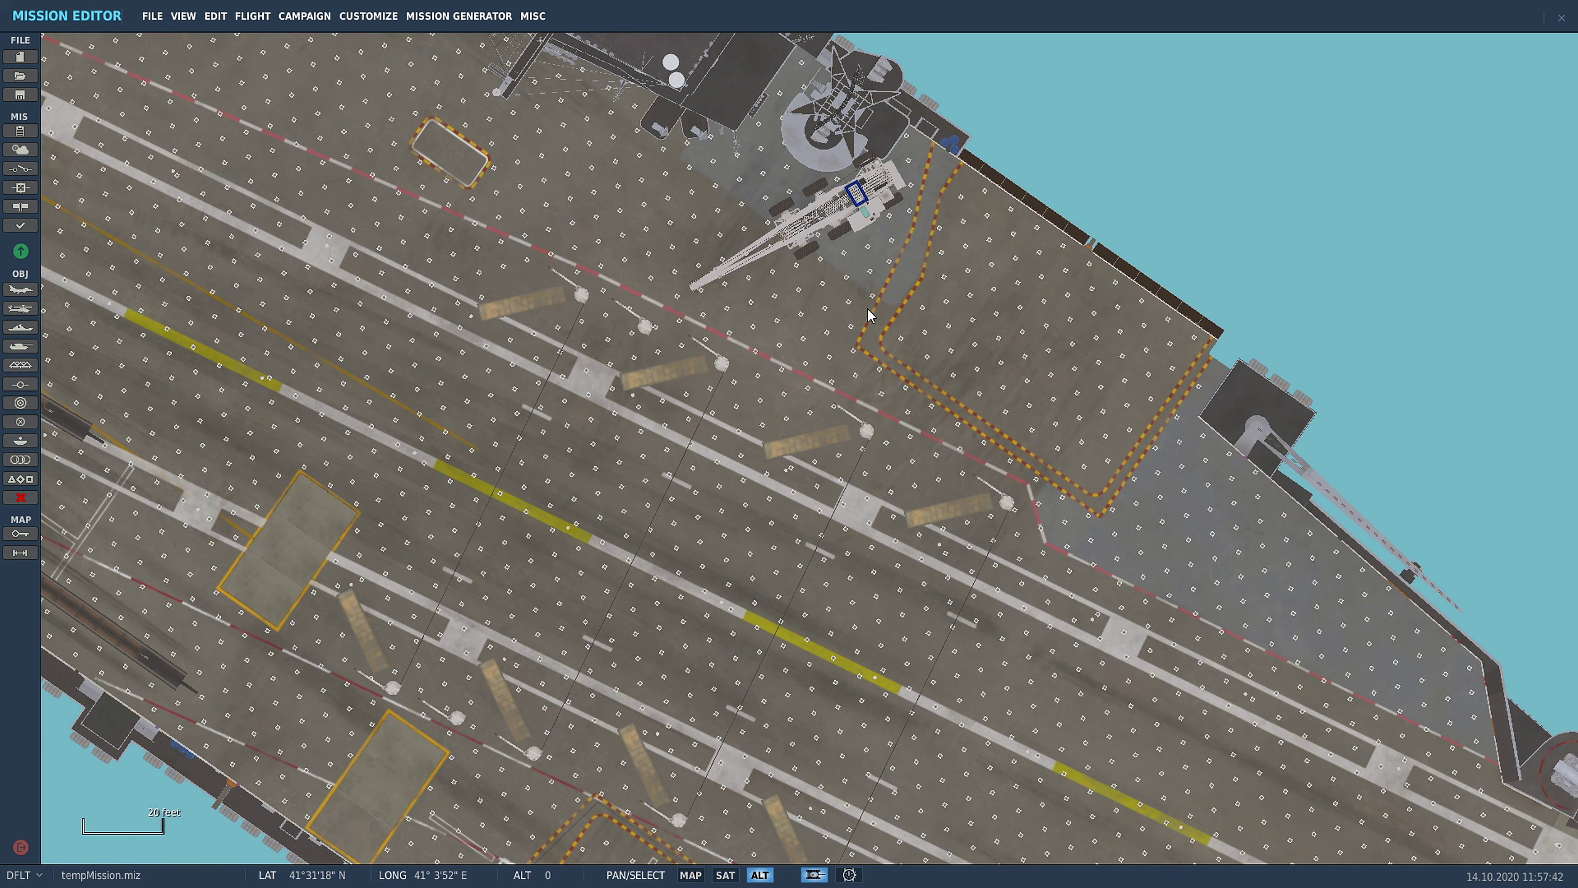
- Save the mission changes, run the mission as a spectator and view the John C. Stennis's deck
left_click(20, 254)
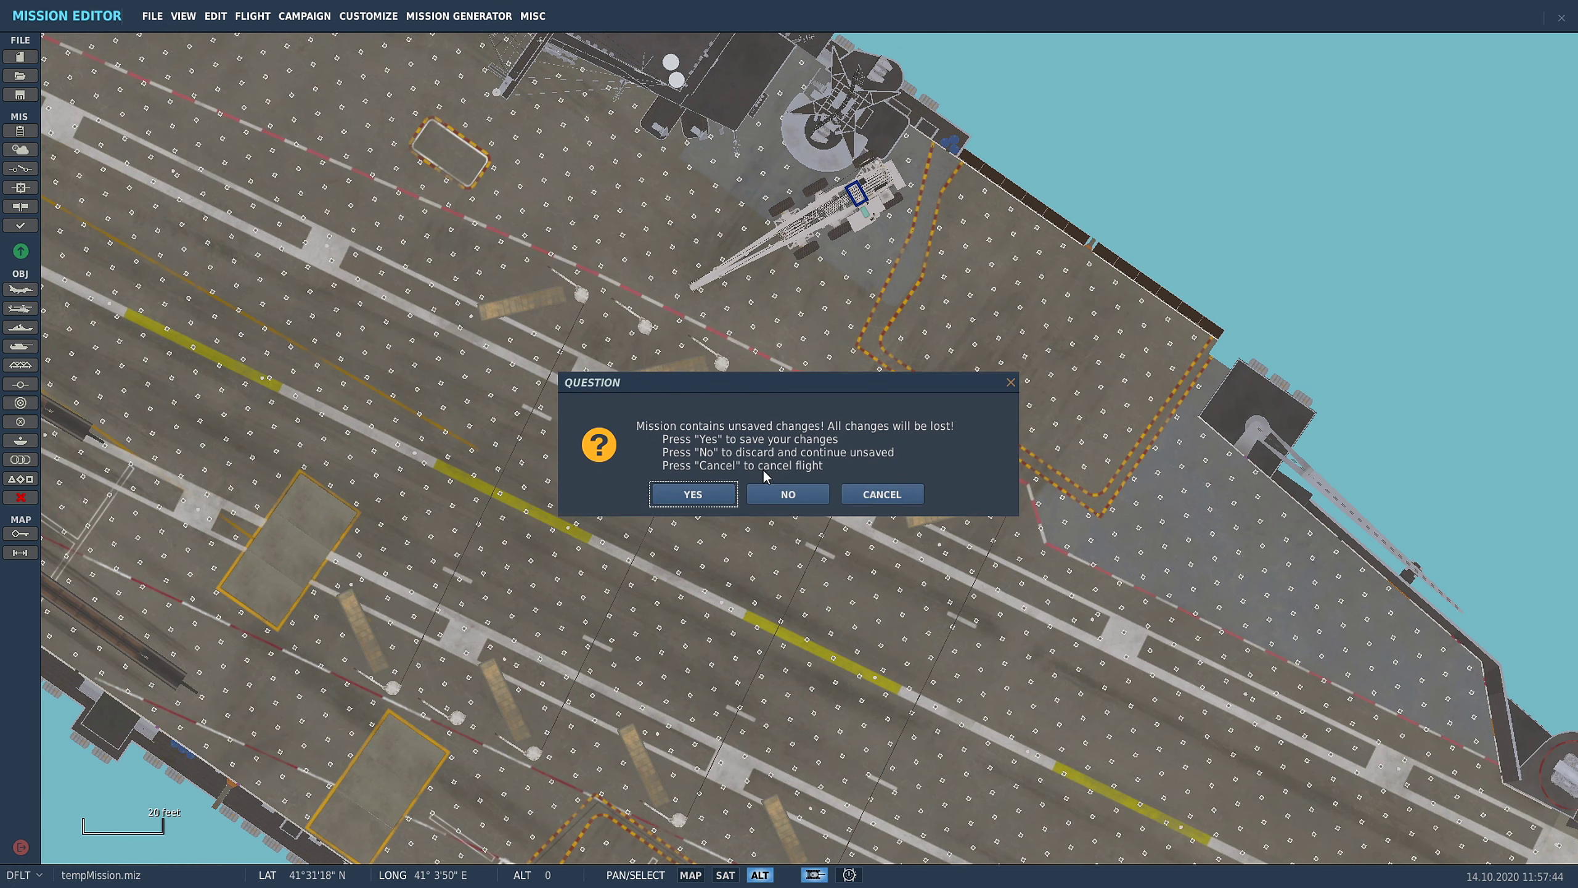
left_click(693, 494)
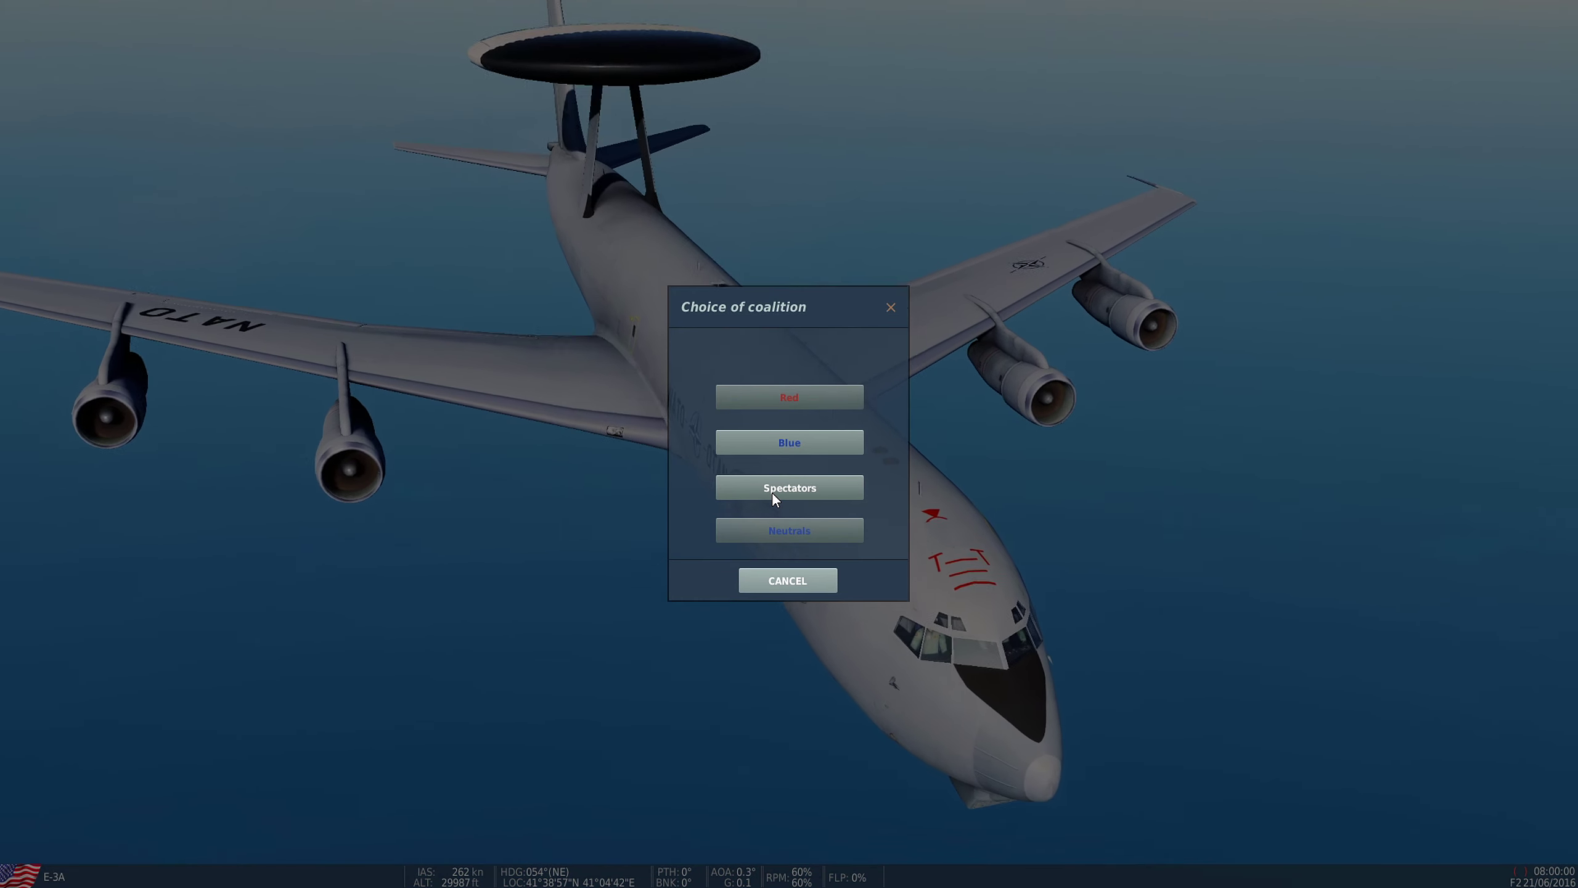
left_click(772, 492)
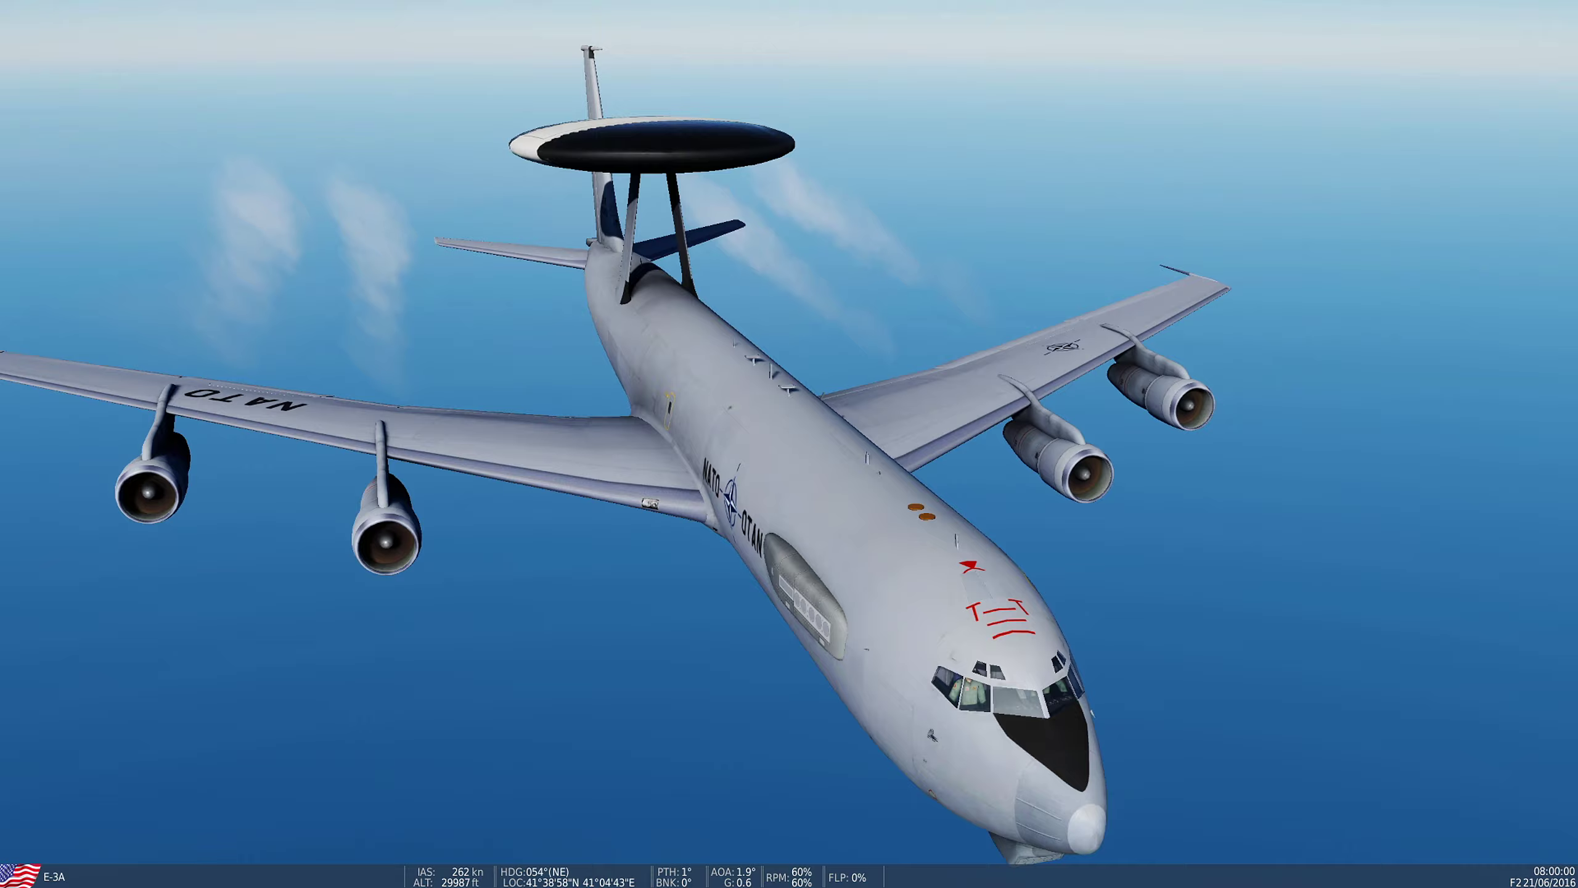
key("F9")
key("F9")
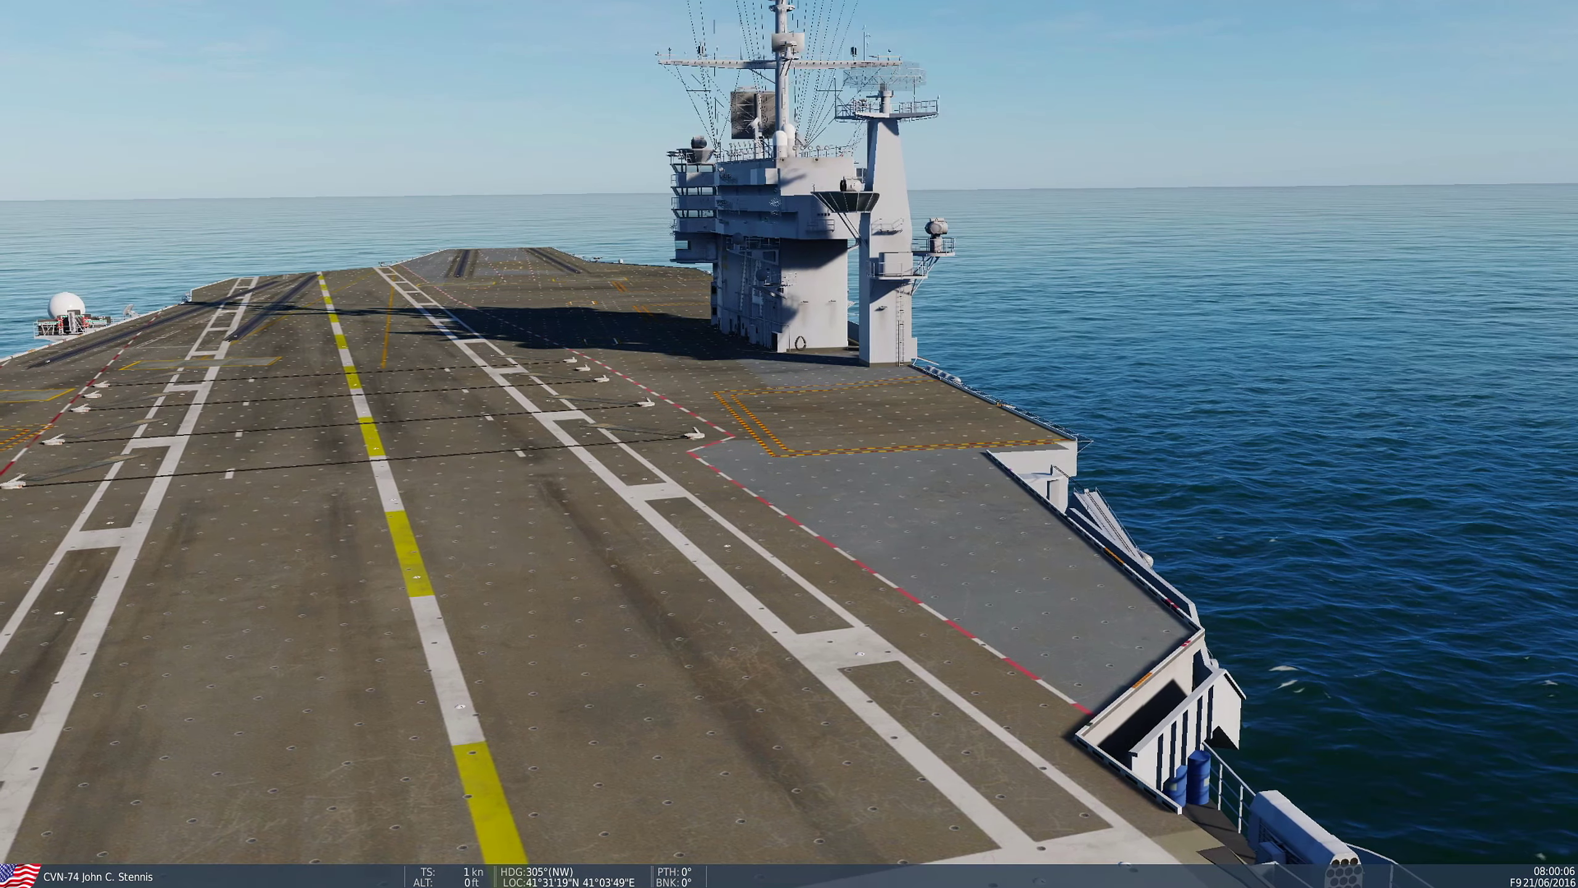
- Check the static crane's position relative to the John C. Stennis on the in-mission map, and return to the mission editor
key("F10")
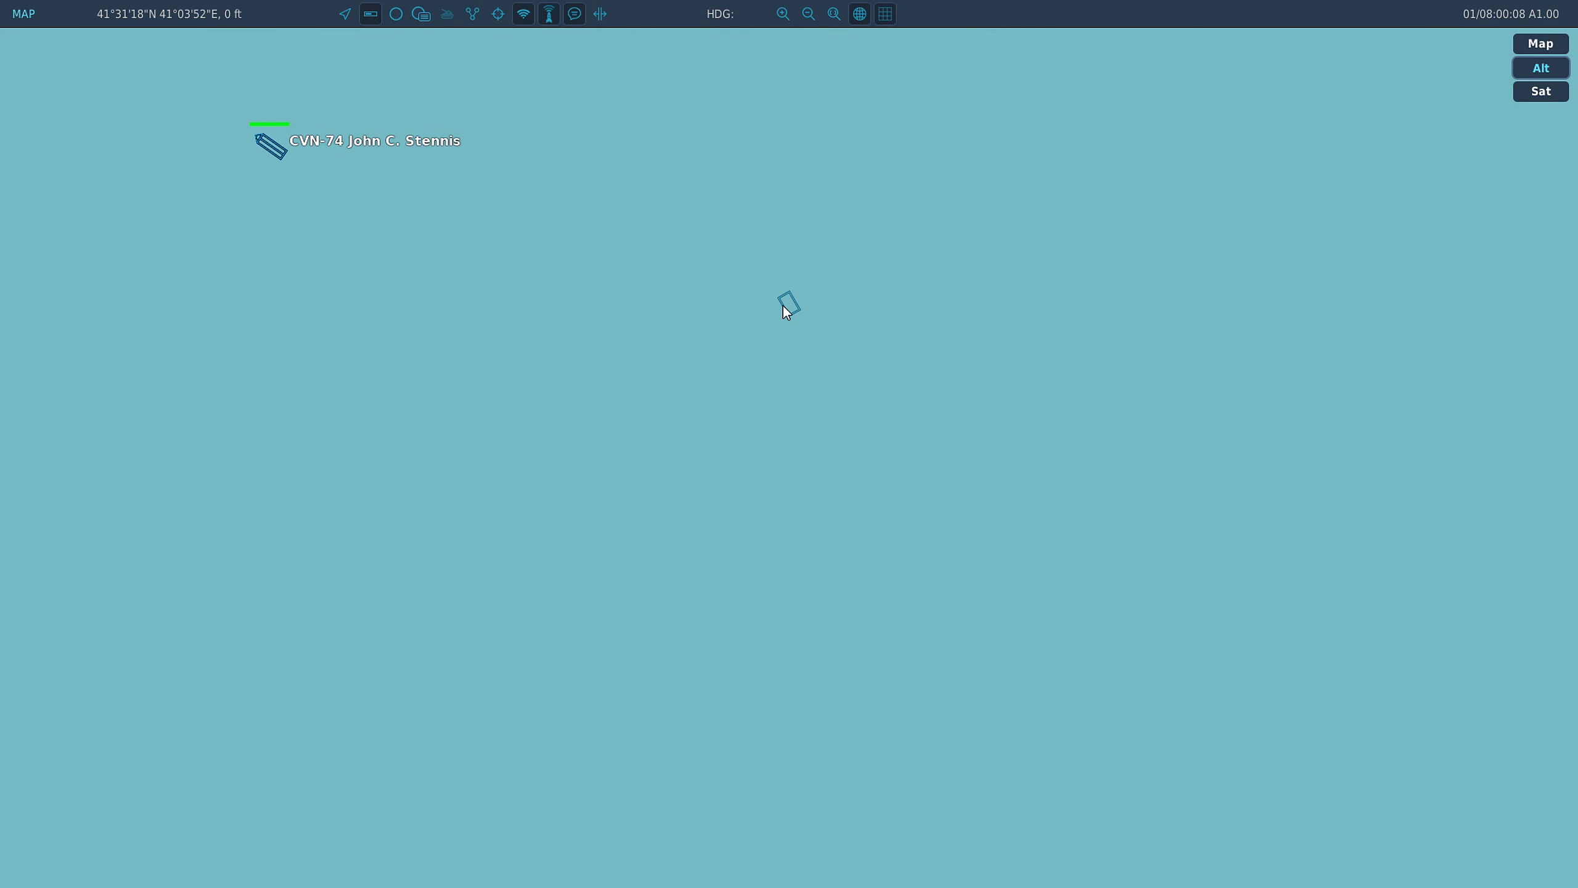
left_click(787, 306)
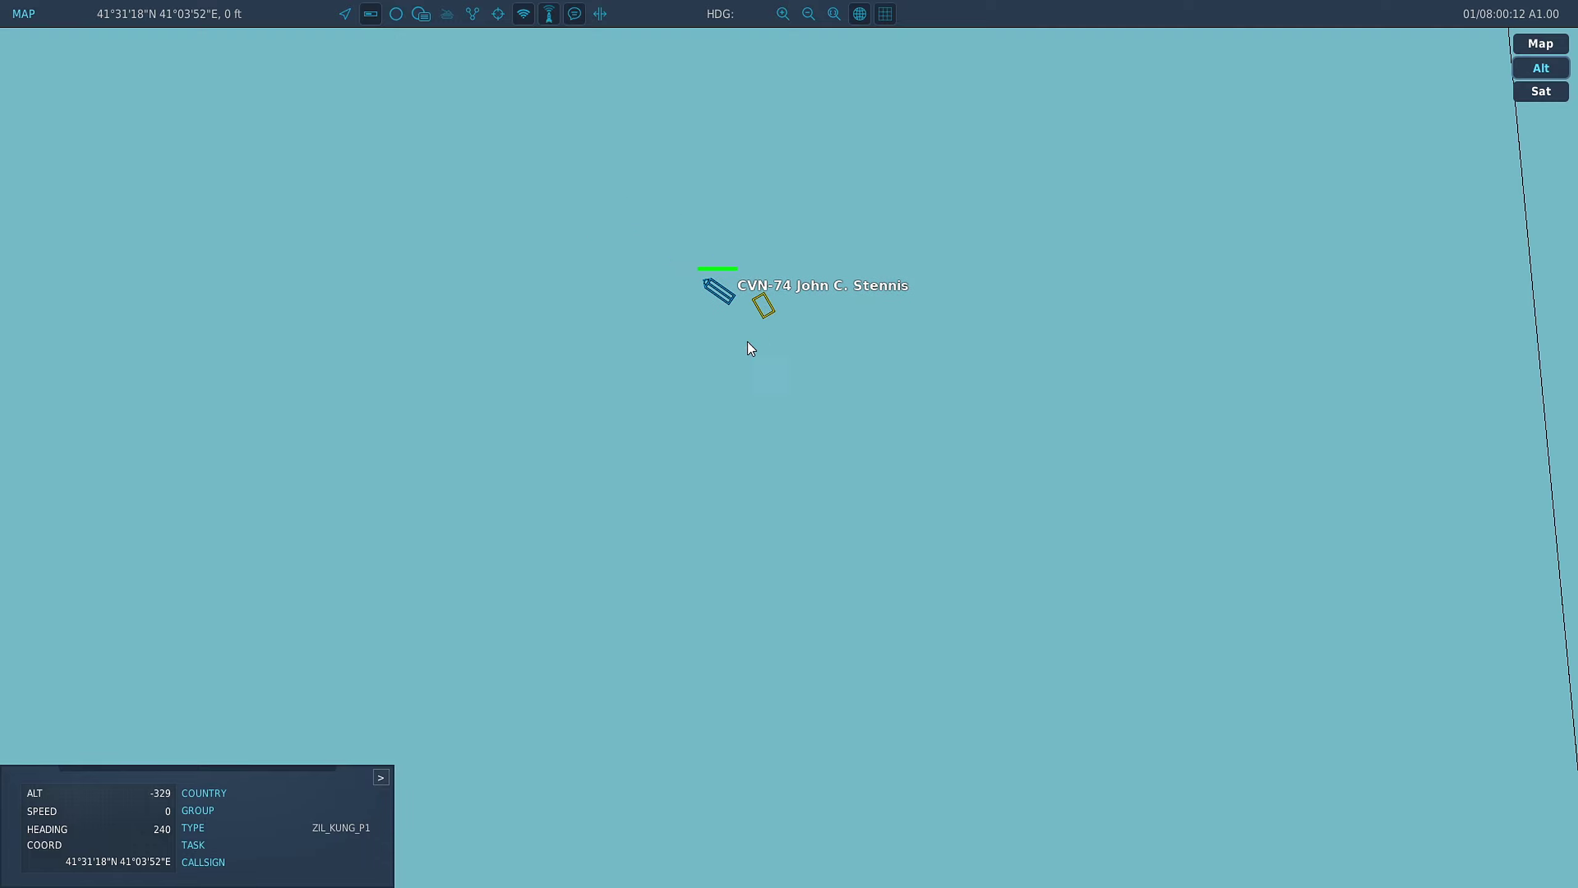
scroll(755, 311, "down", 2)
scroll(633, 366, "down", 3)
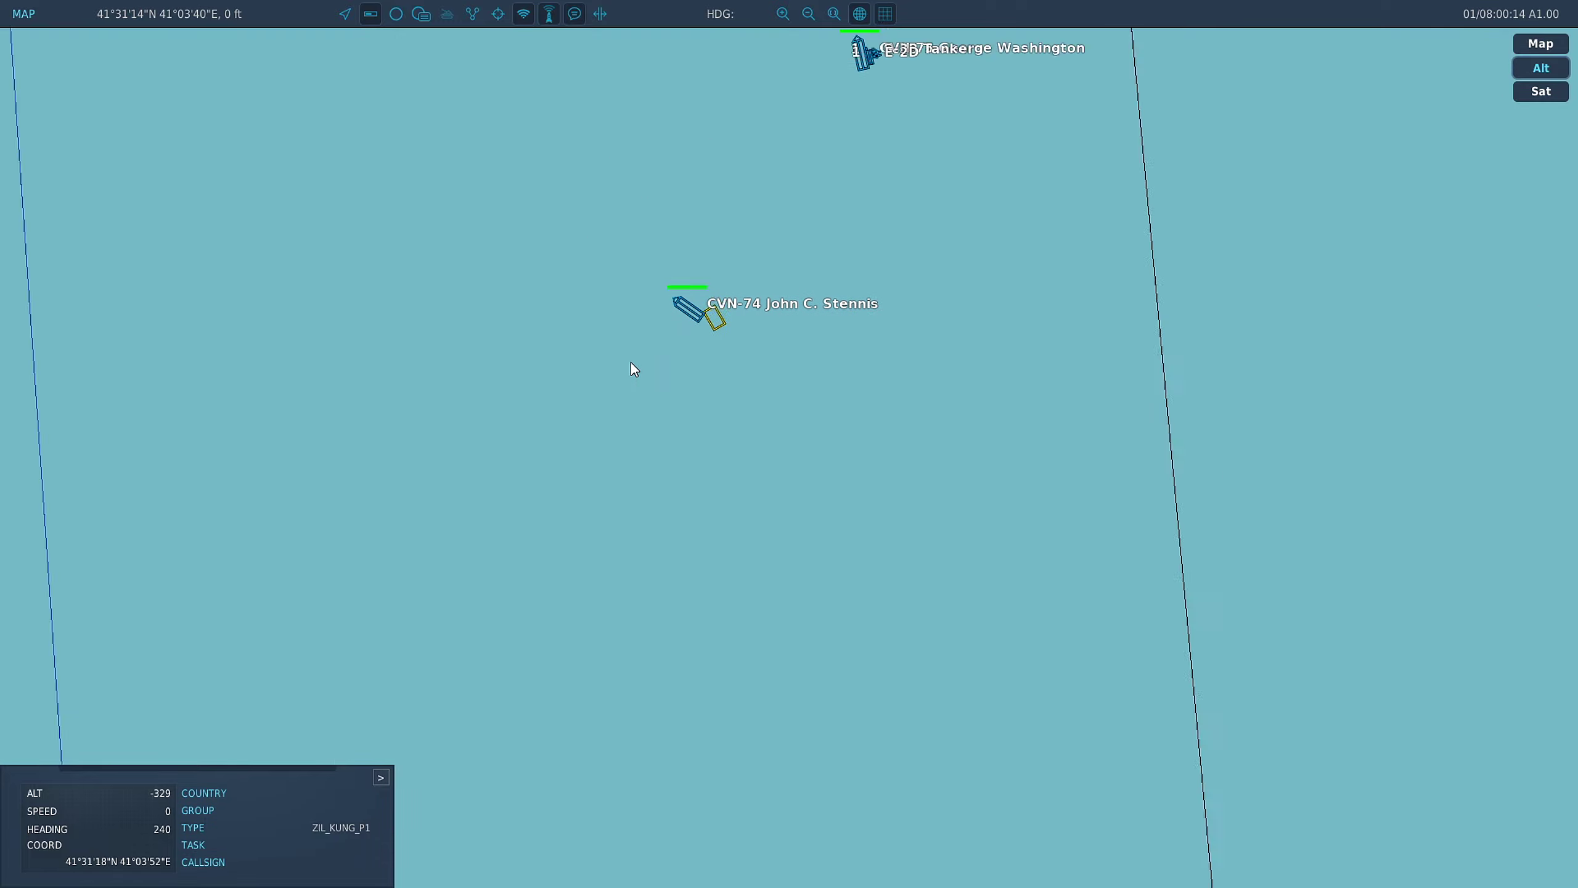
scroll(642, 360, "up", 4)
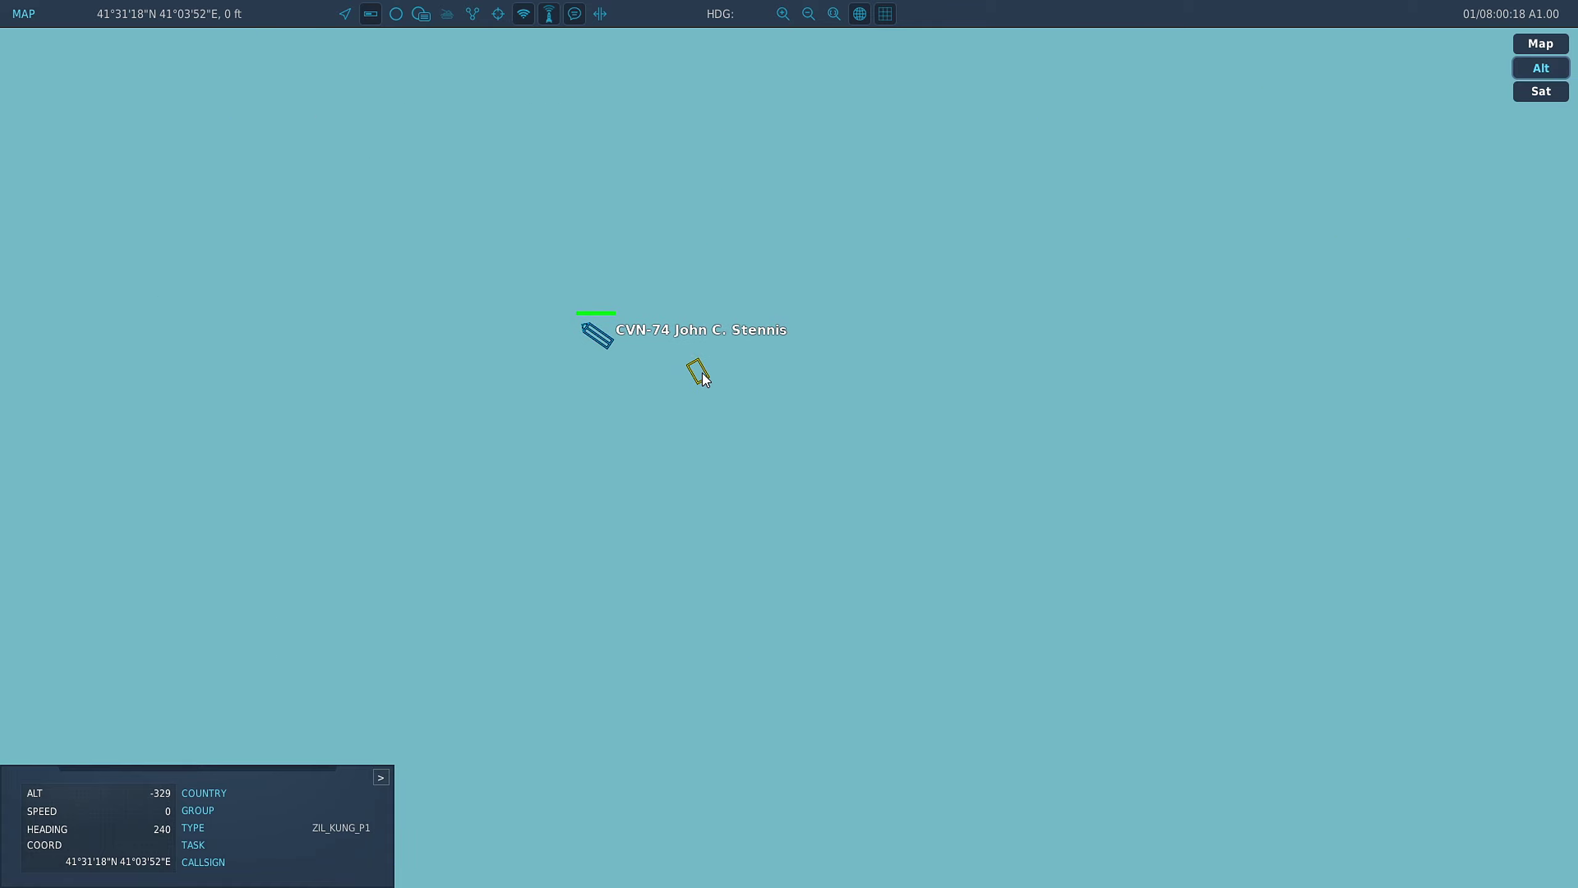
scroll(702, 377, "up", 3)
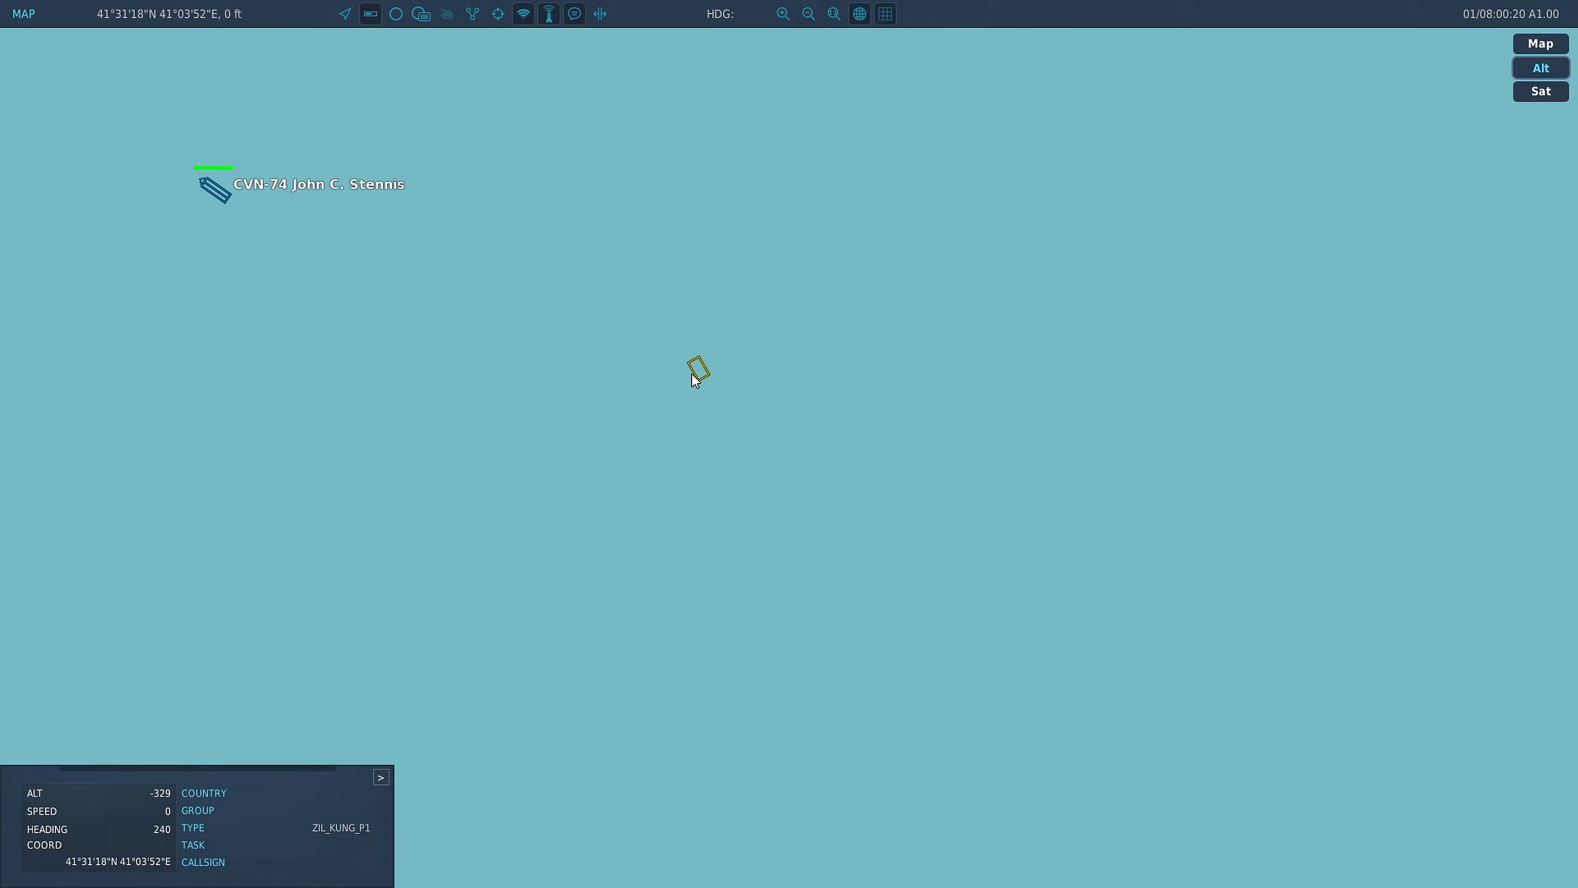
left_click(693, 376)
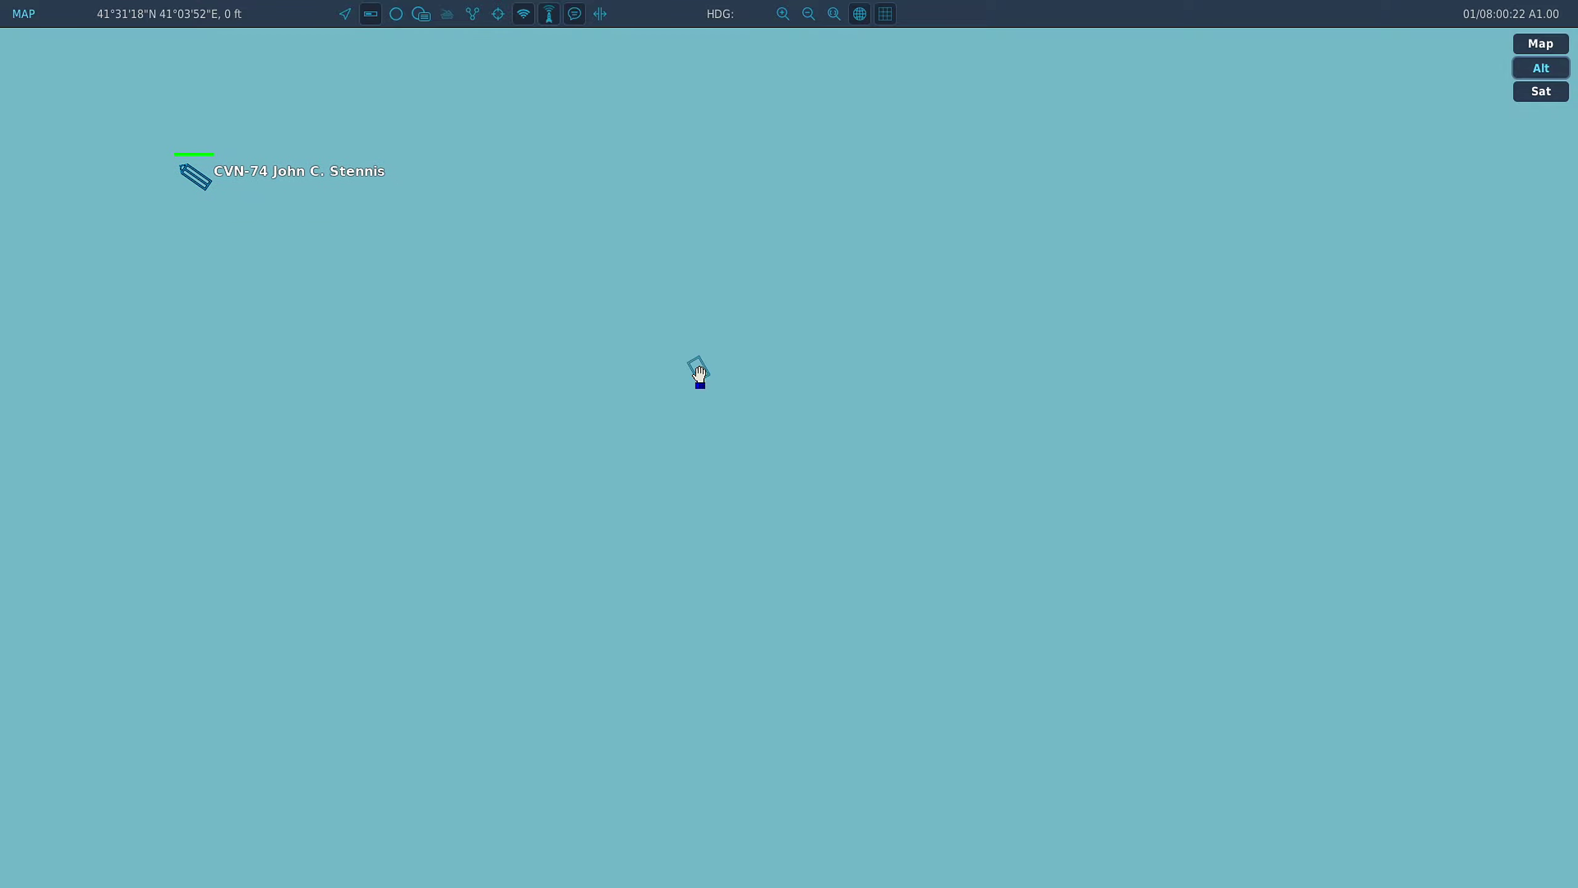
scroll(603, 367, "down", 3)
left_click_drag(513, 361, 594, 380)
key("Escape")
key("Escape")
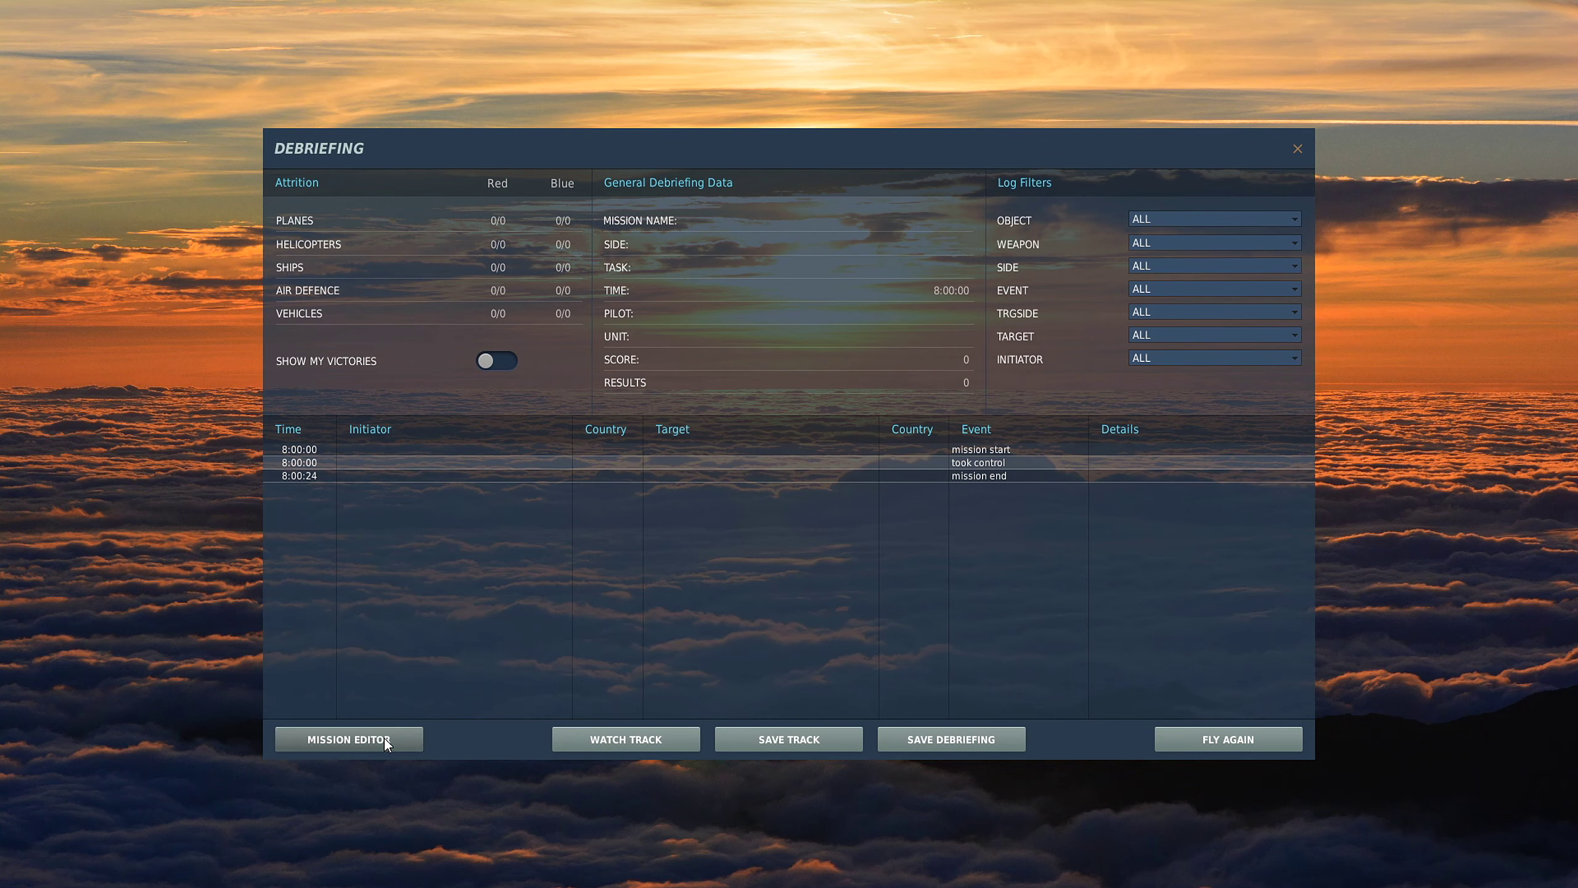
left_click(385, 738)
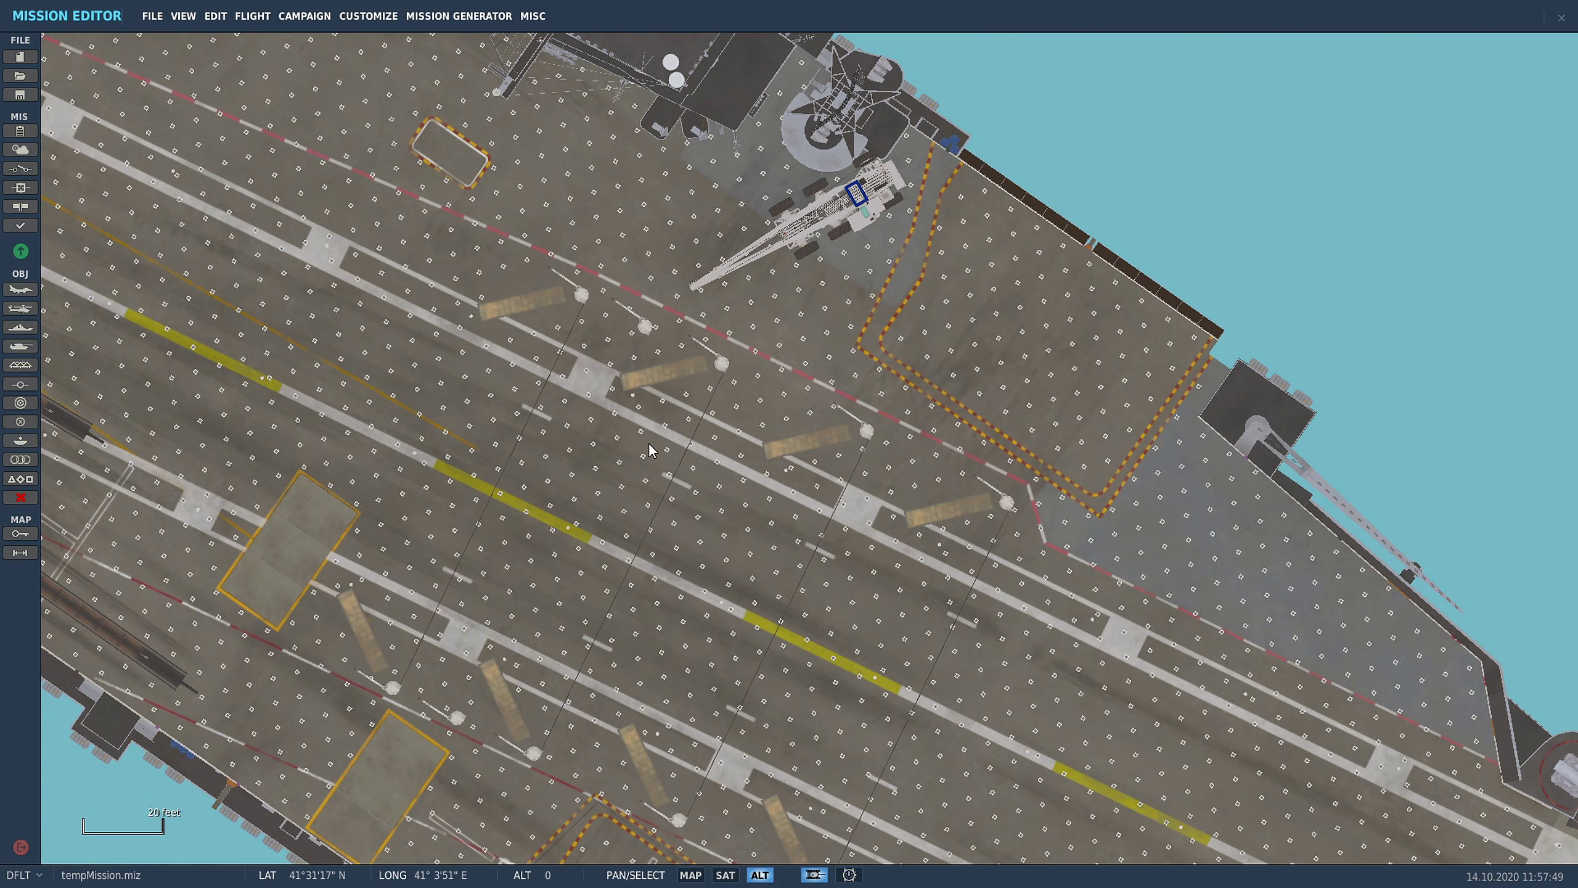
- Shift the AS32-36A crane slightly aft, away from the island's aft mast, and view its available link units
left_click(856, 198)
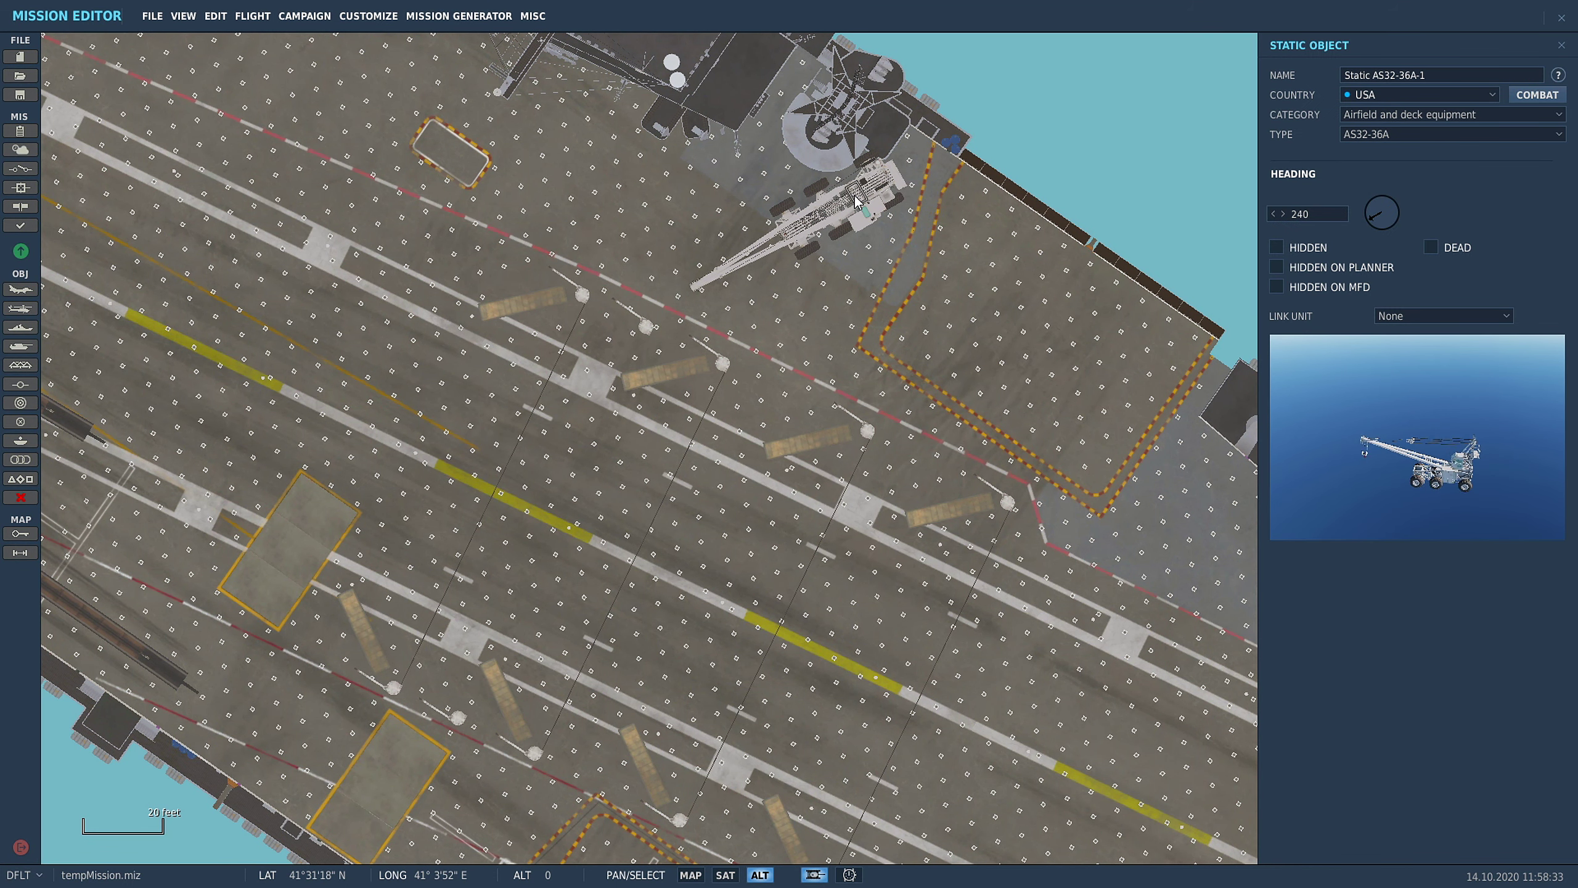
left_click_drag(857, 198, 862, 207)
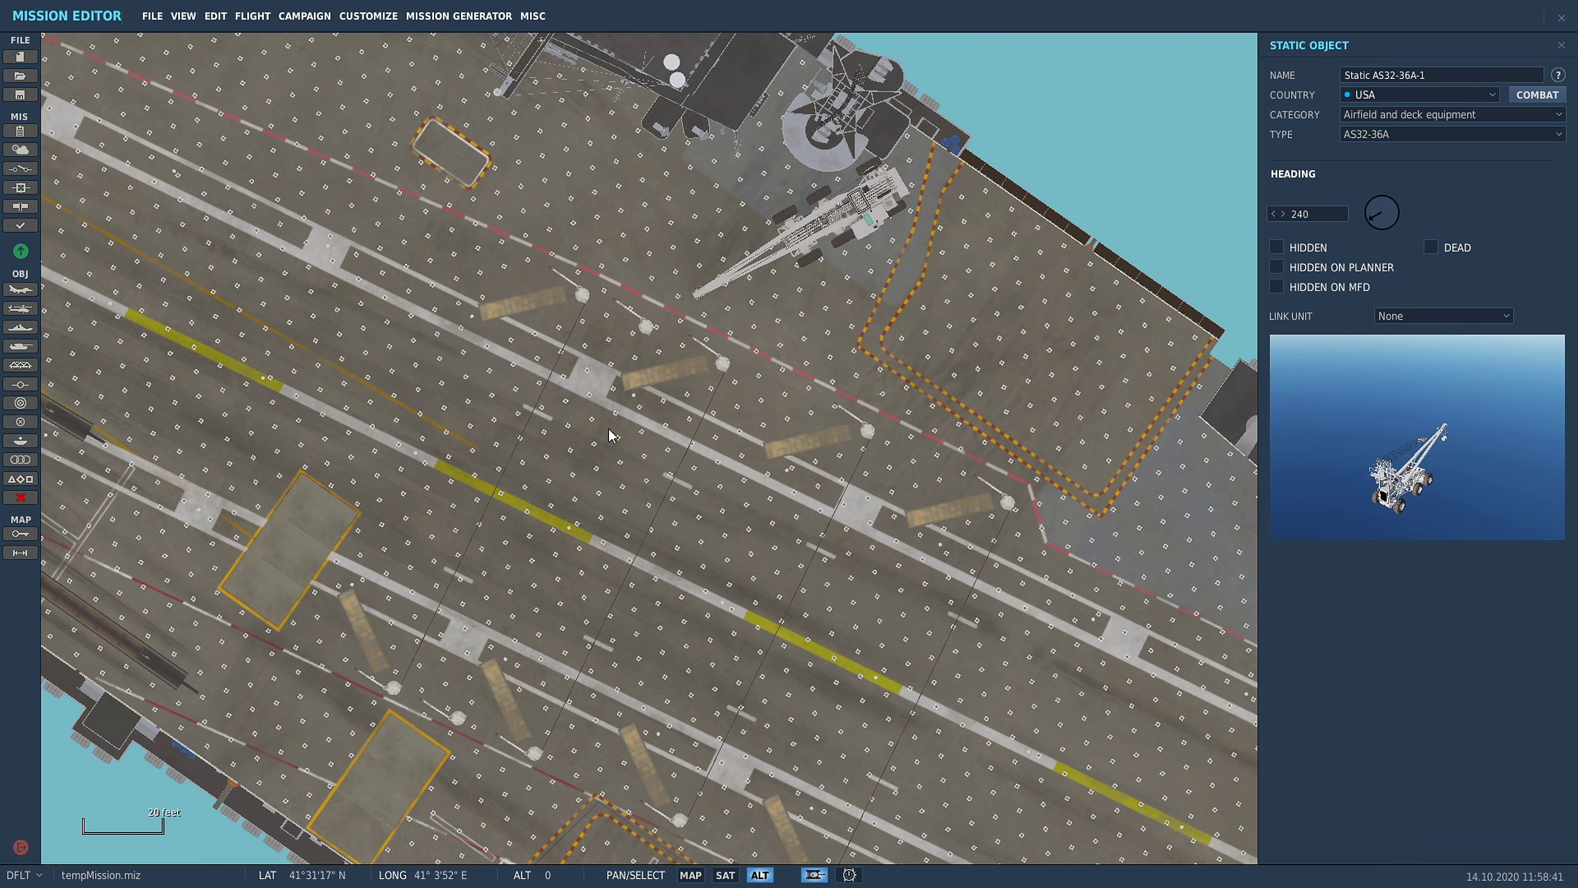
left_click(1400, 314)
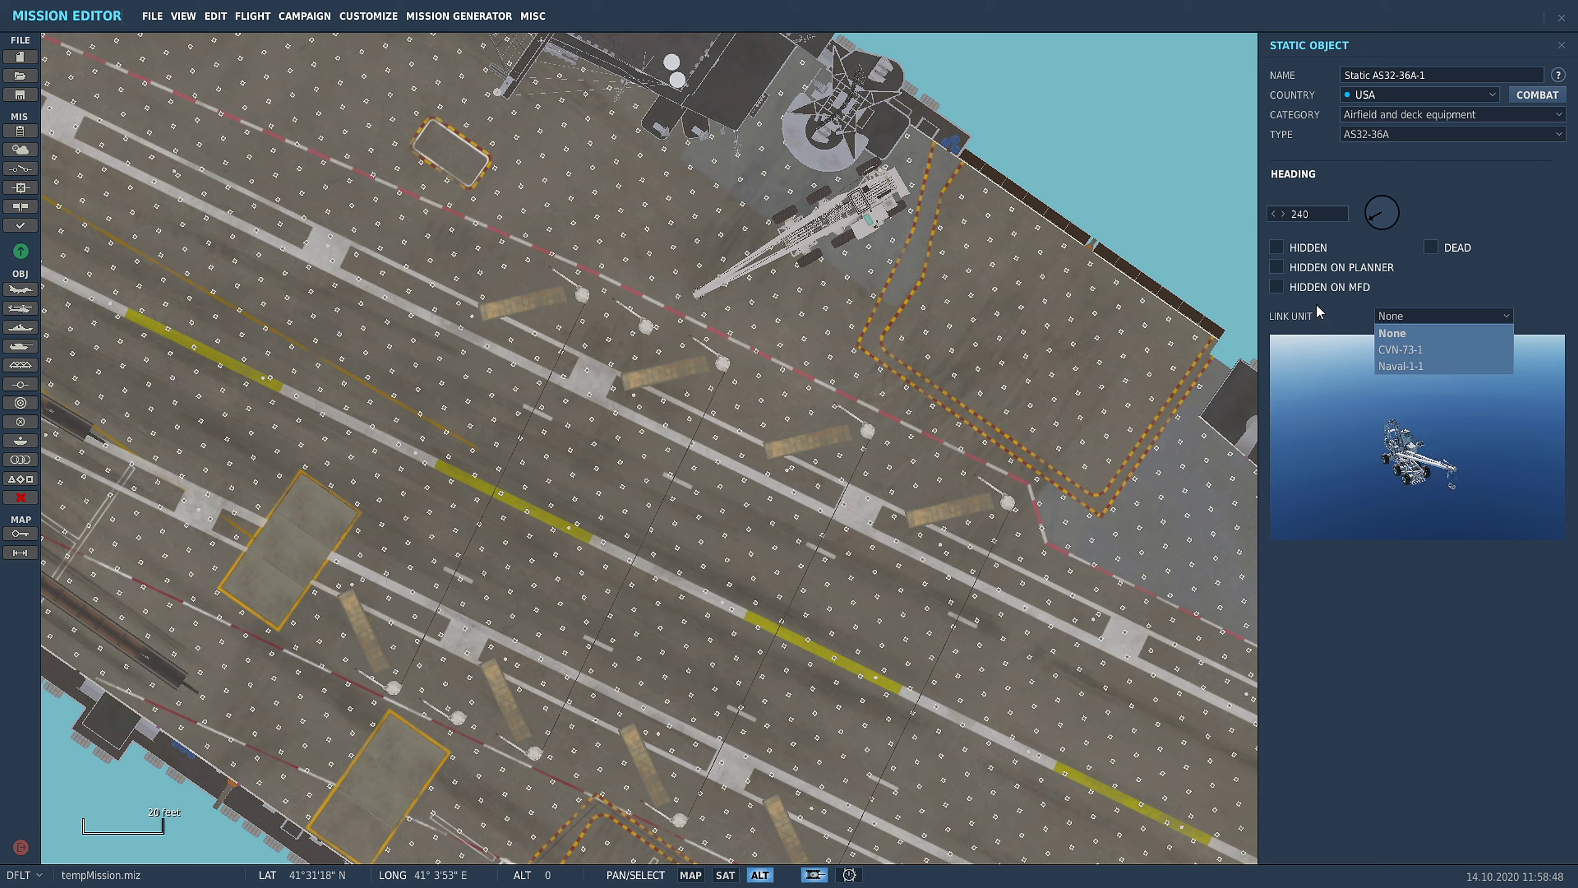
left_click(1159, 163)
- Check the unit name of the John C. Stennis naval group
scroll(542, 301, "down", 2)
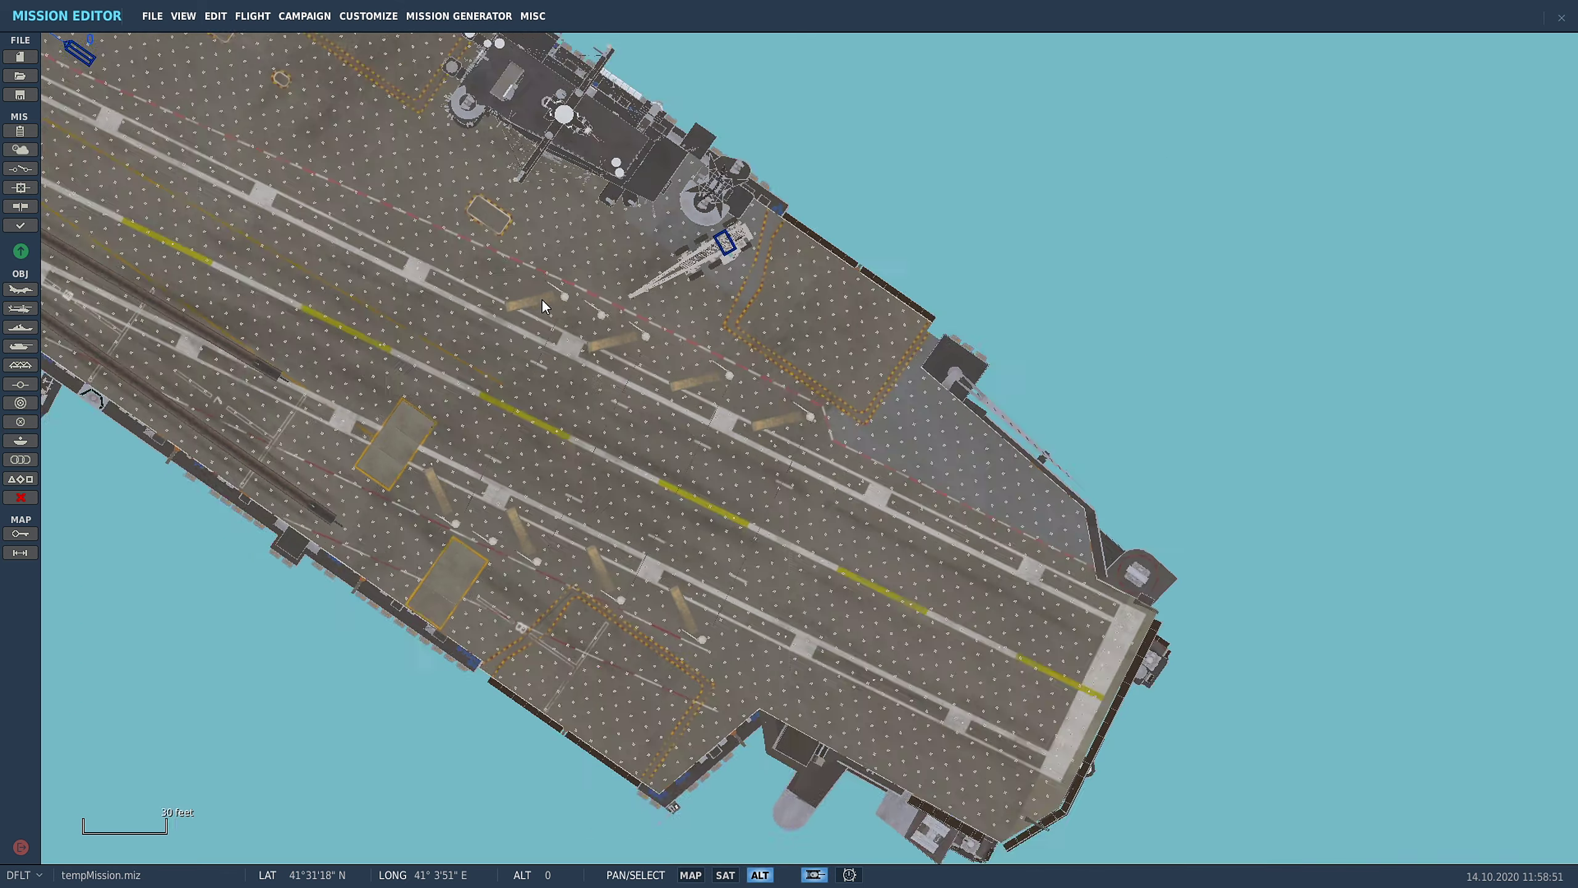
left_click_drag(383, 314, 780, 335)
left_click(552, 103)
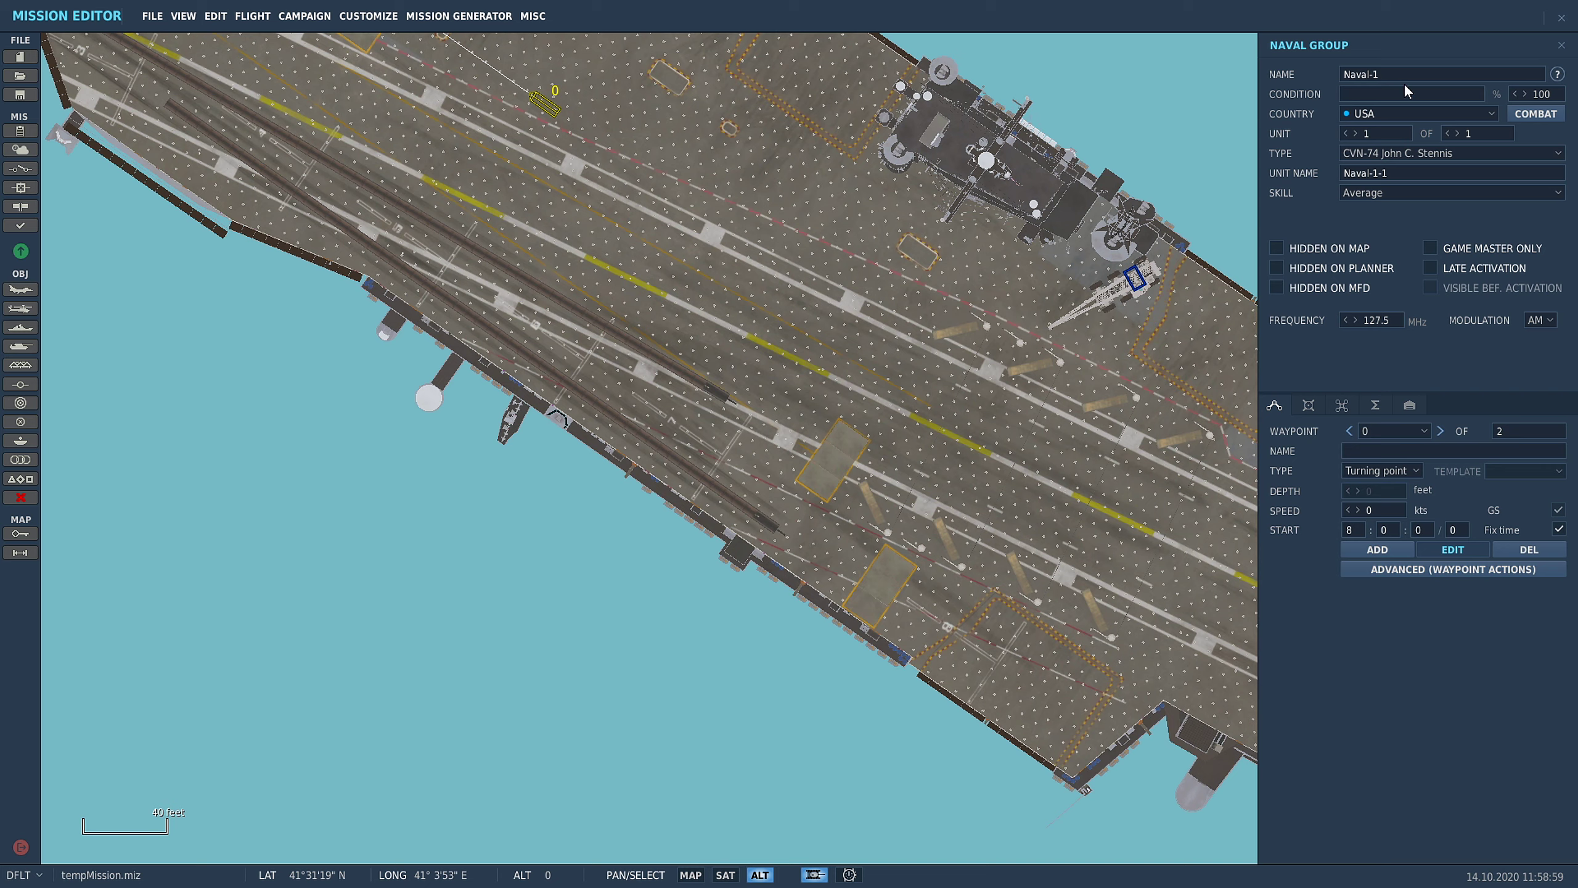
left_click(1197, 406)
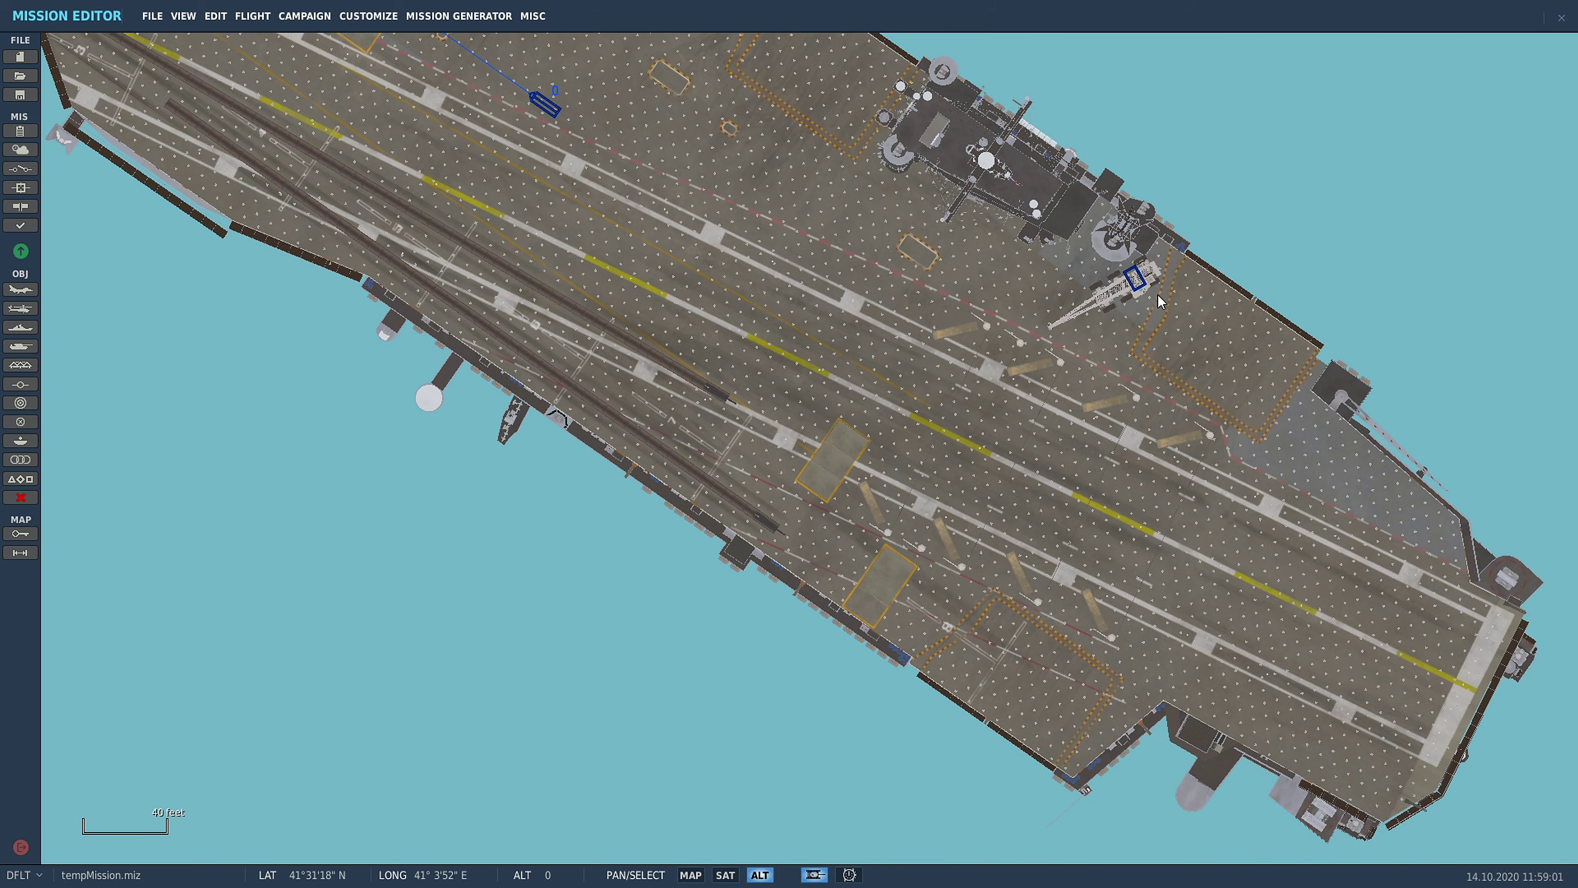
- Link the AS32-36A crane to the carrier unit Naval-1-1
left_click(1136, 278)
left_click(1383, 316)
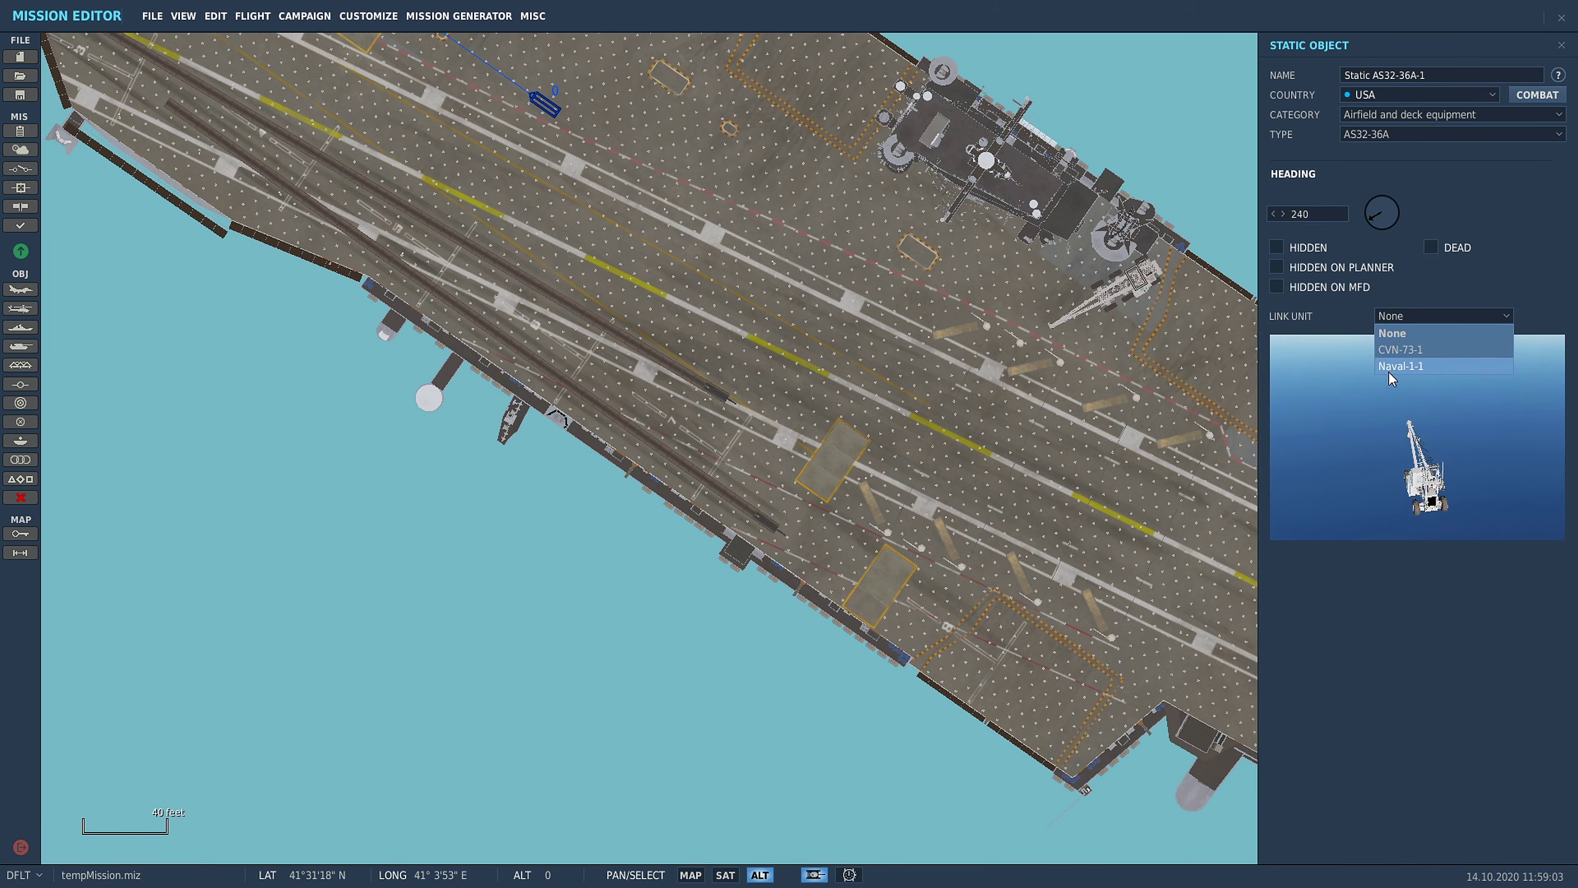
left_click(1388, 367)
left_click(917, 439)
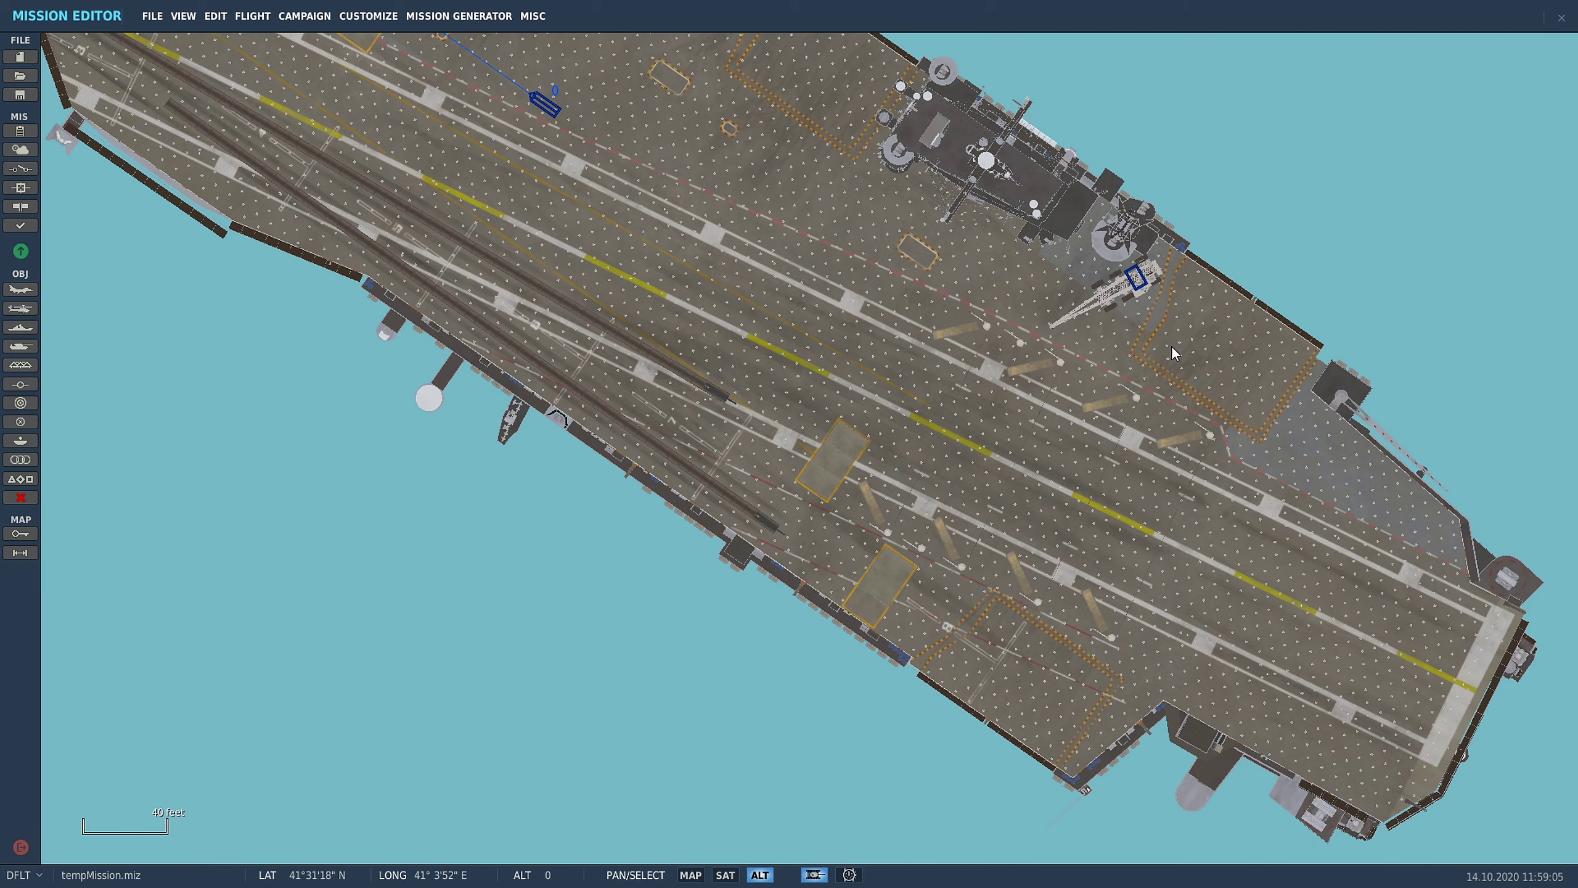
- Run the mission again without saving the changes, starting it from the briefing
scroll(1199, 342, "up", 2)
left_click_drag(1161, 302, 981, 339)
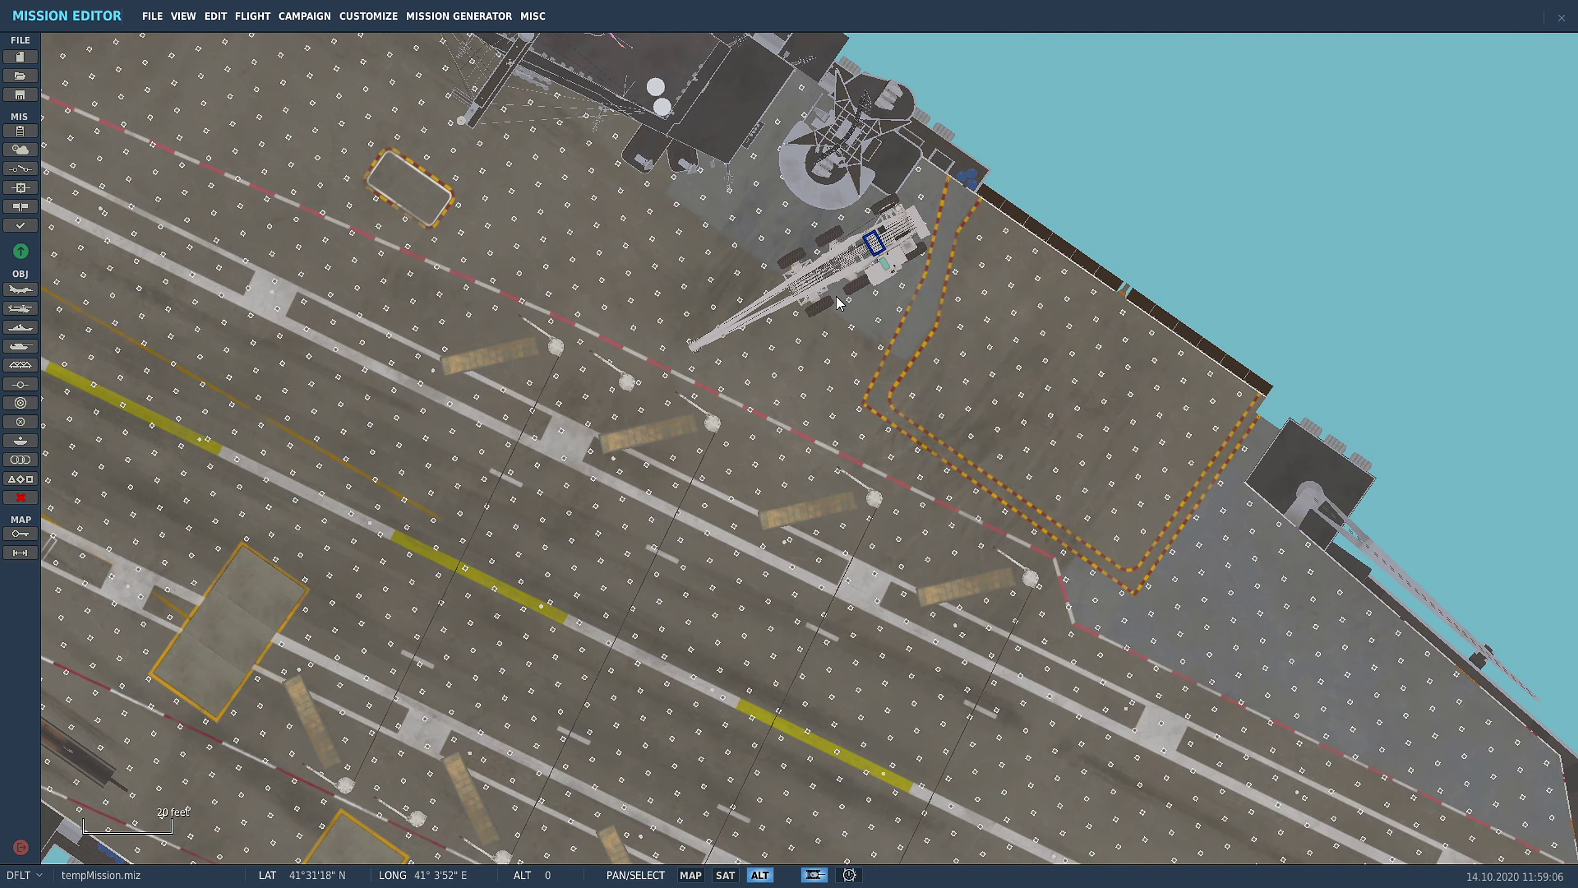
left_click(20, 252)
left_click(788, 494)
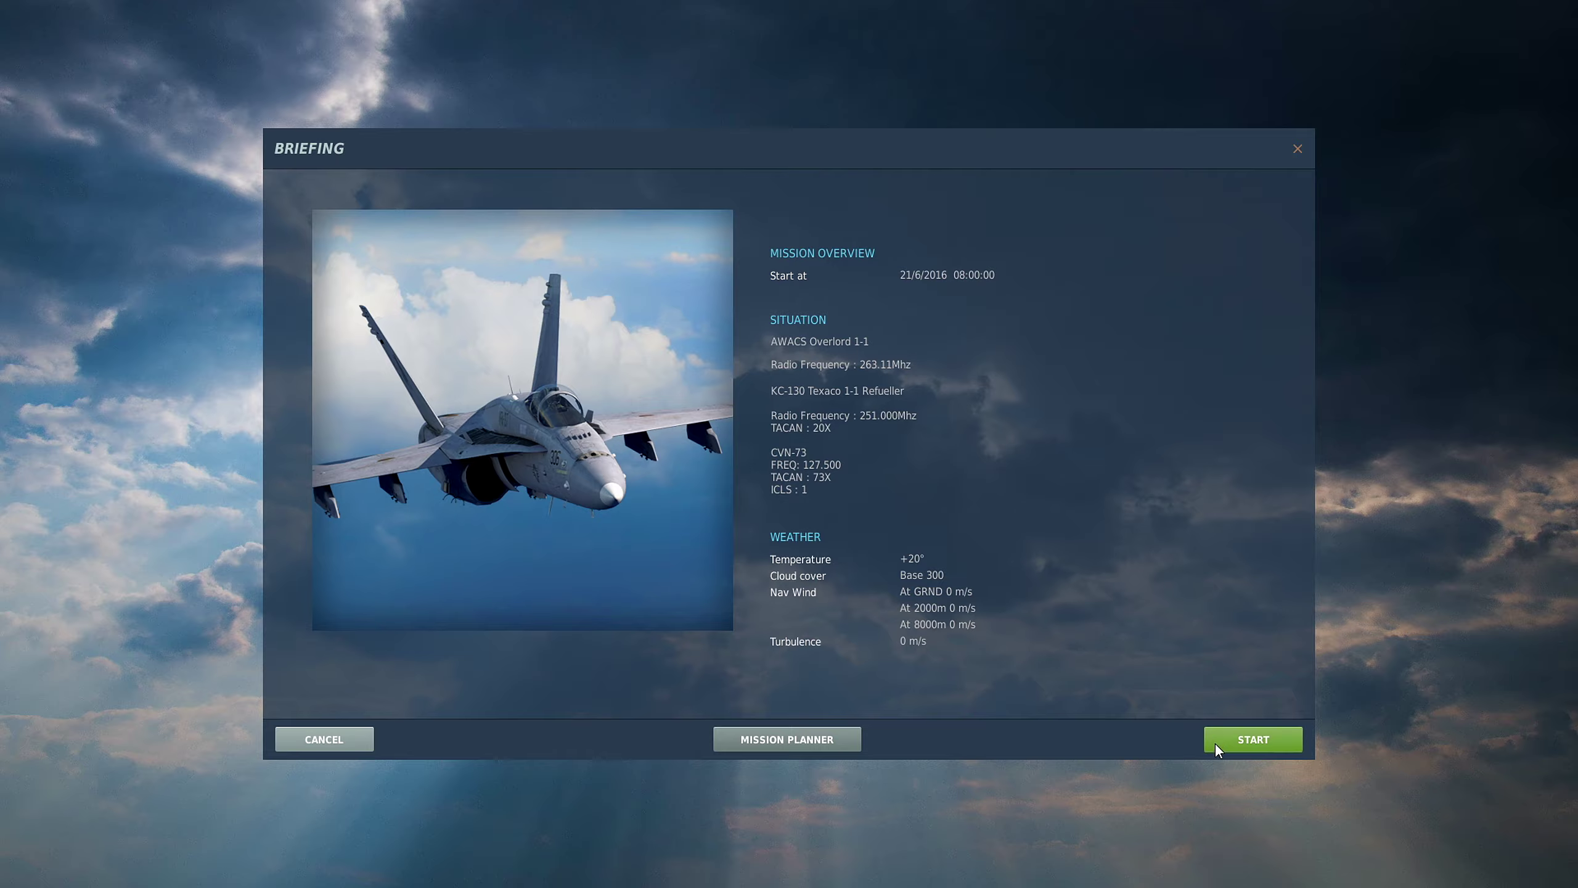
left_click(1239, 741)
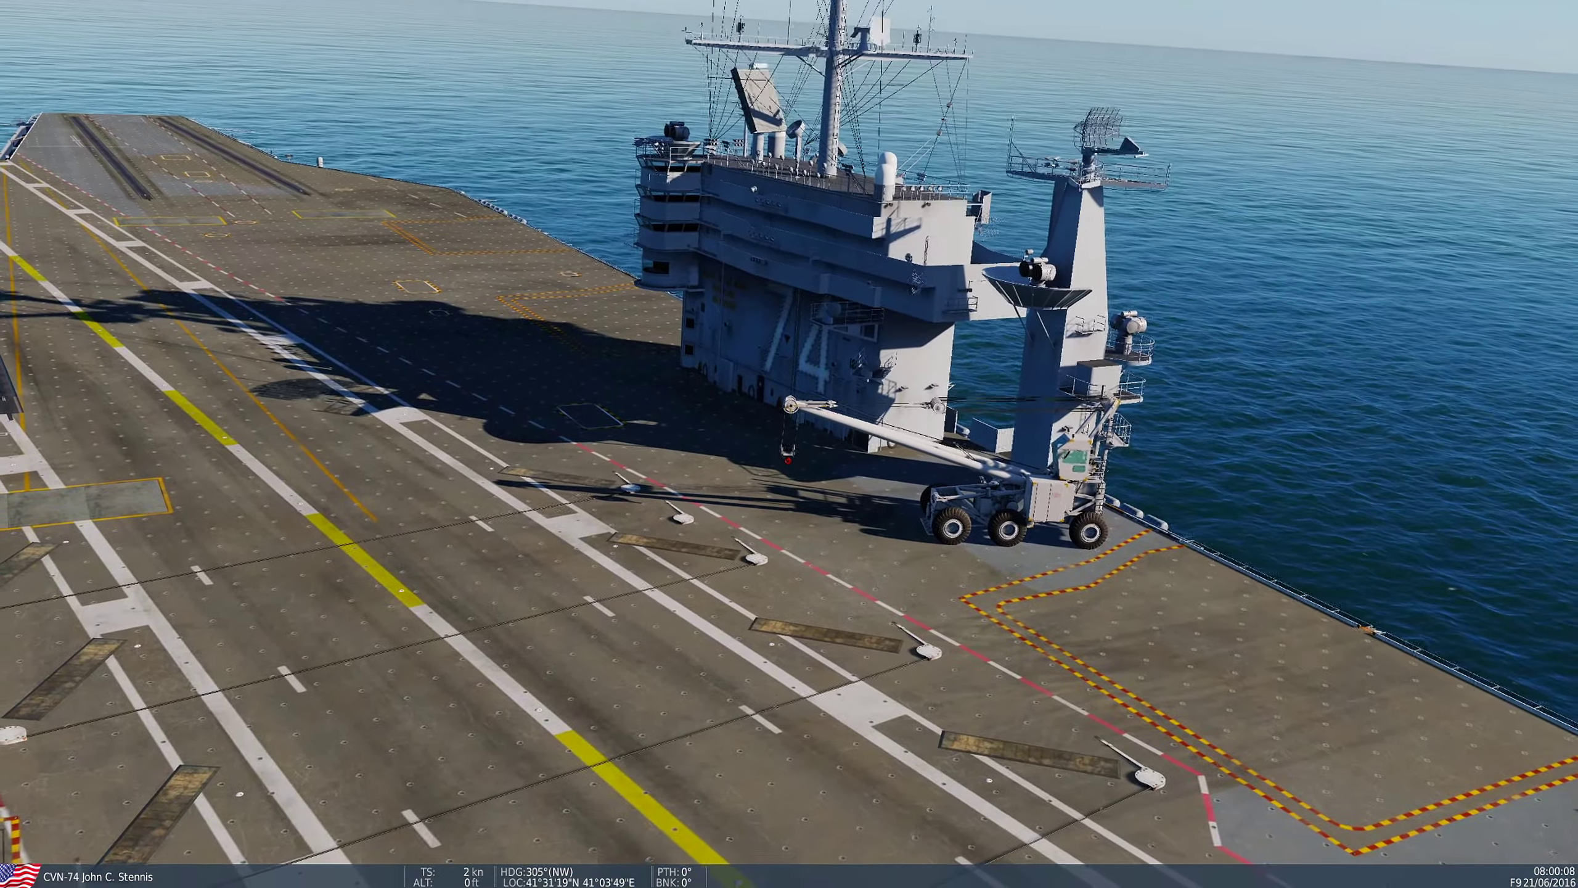
- Examine the crane on the John C. Stennis's deck while the carrier is underway, and quit the mission back to the editor
scroll(789, 444, "down", 3)
scroll(789, 444, "up", 3)
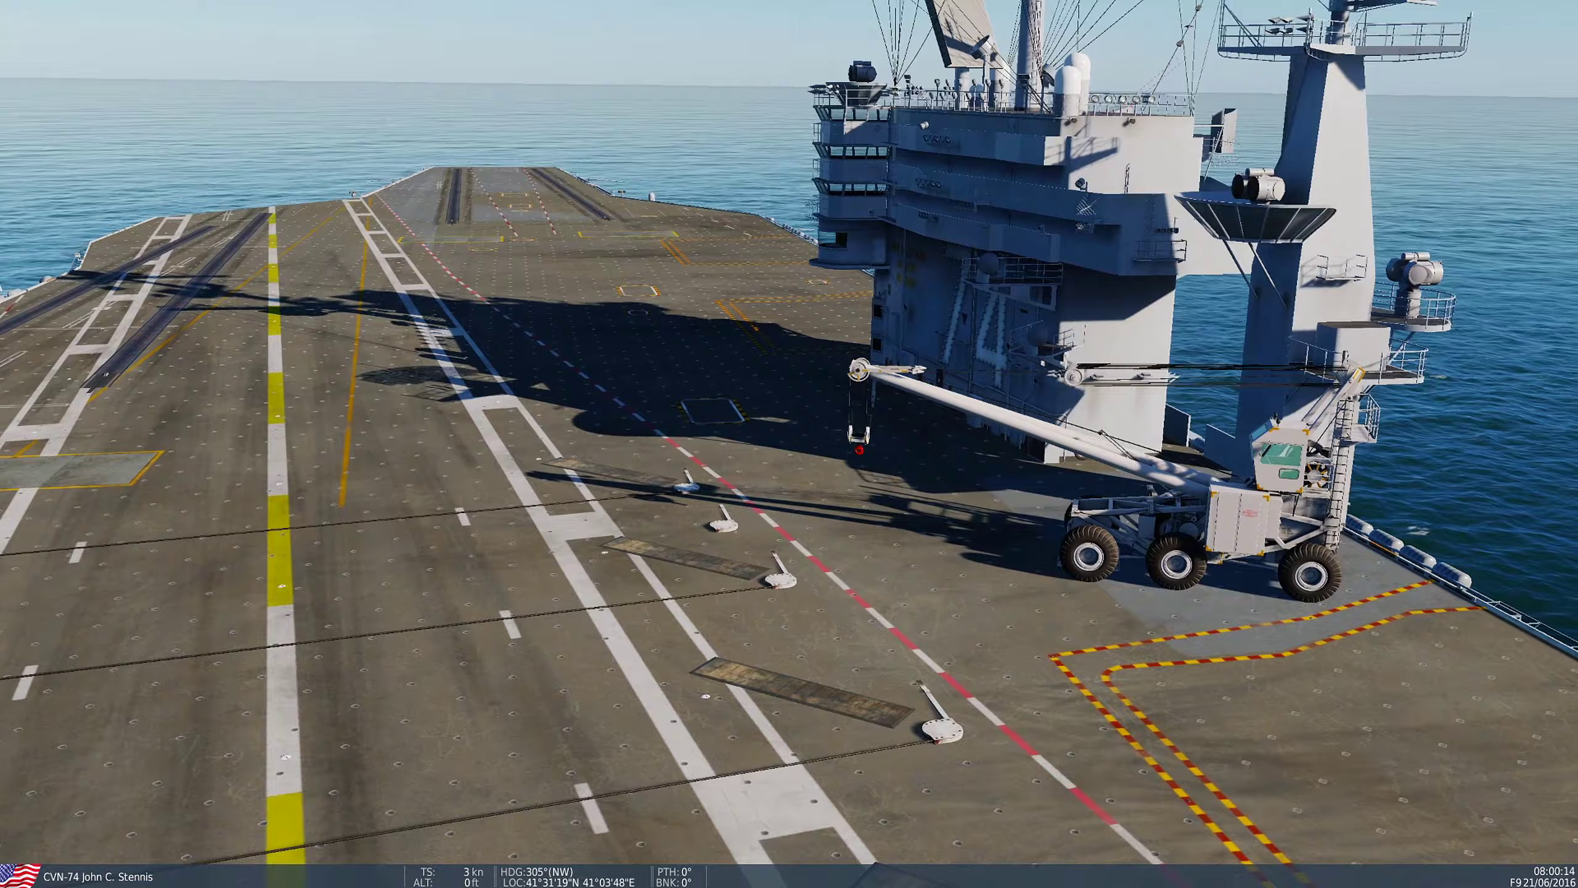
scroll(789, 444, "down", 3)
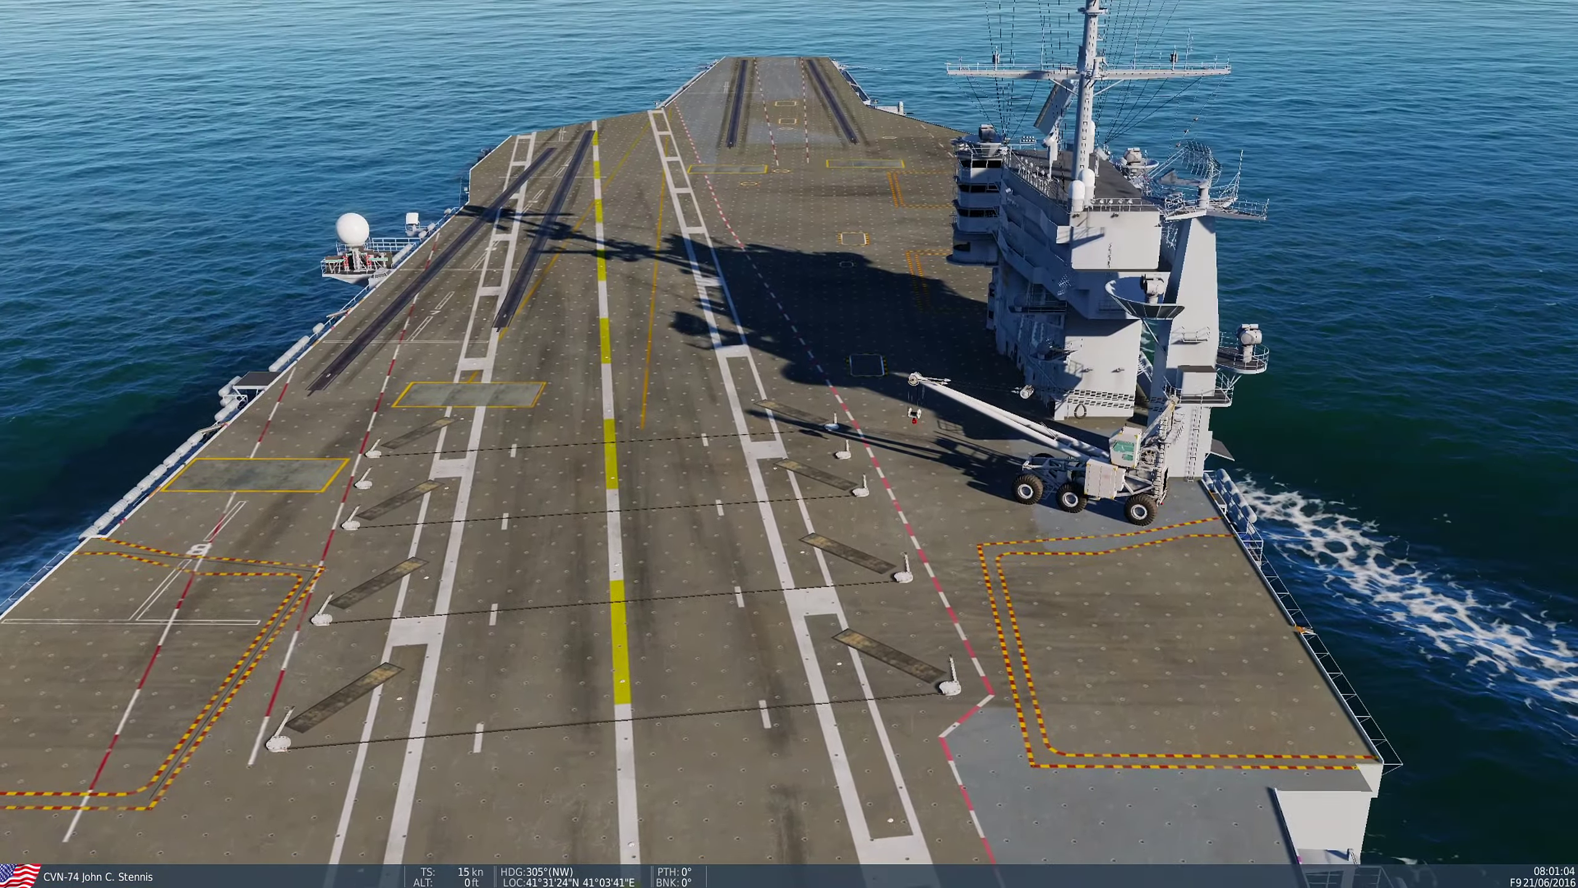
key("Escape")
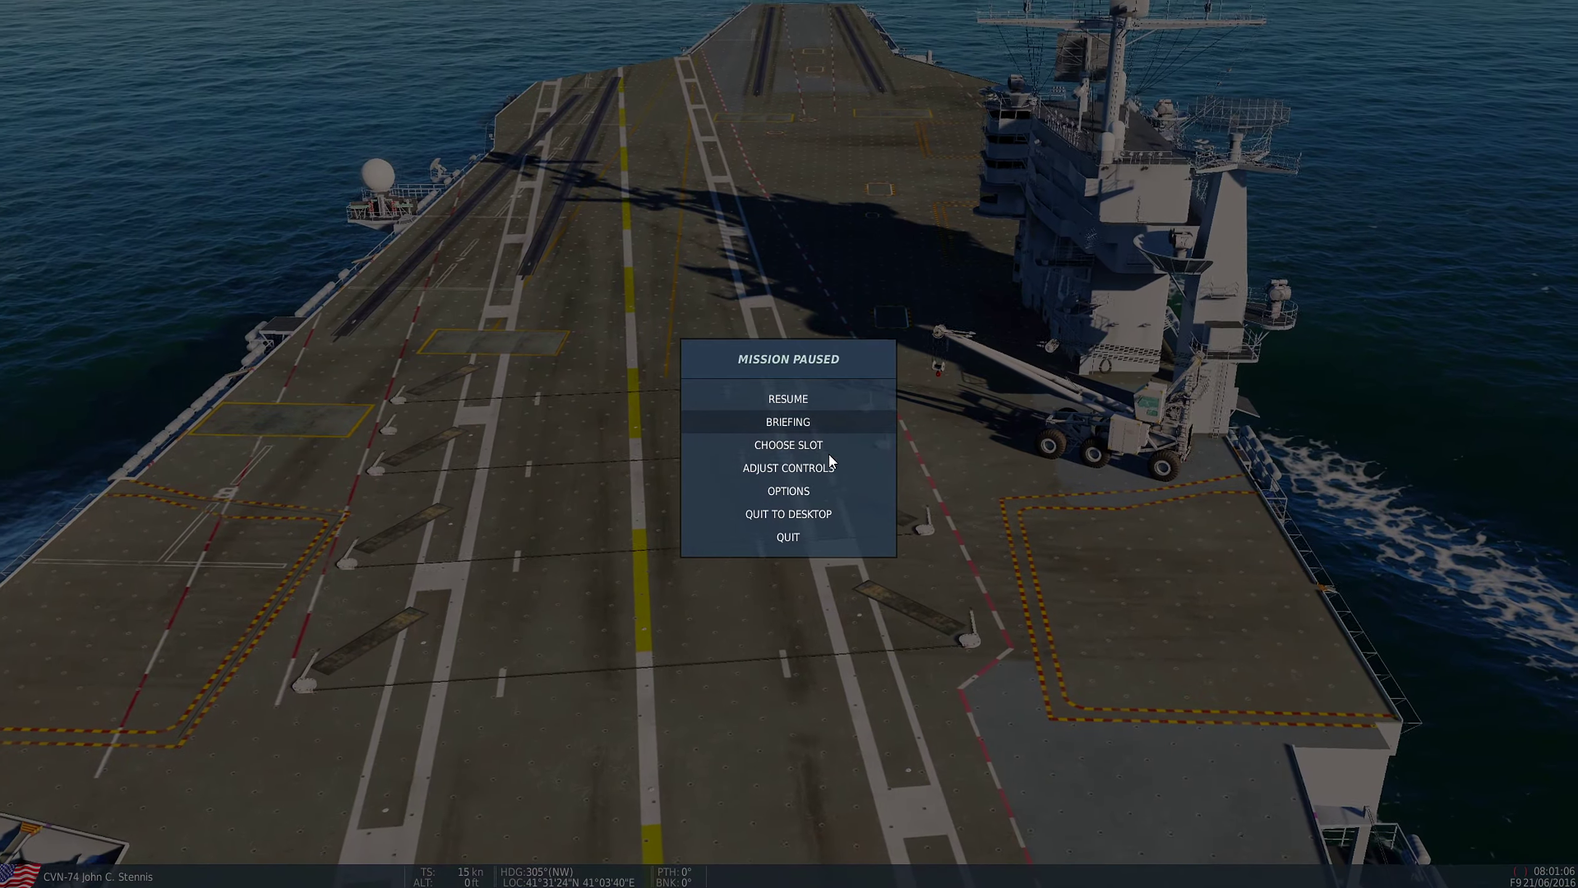
left_click(789, 536)
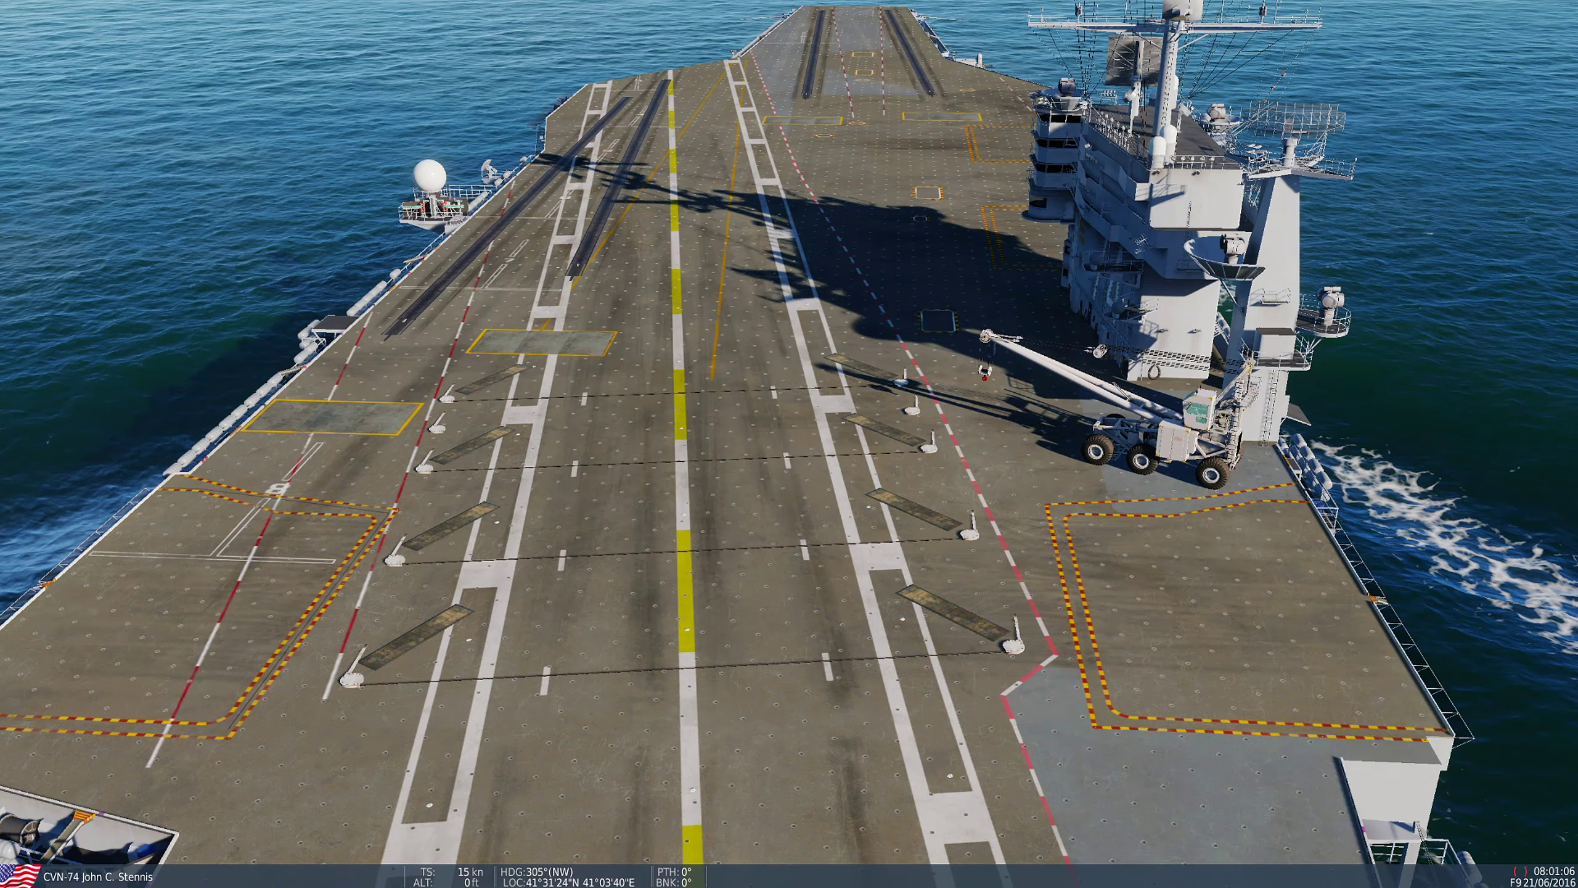
left_click(413, 739)
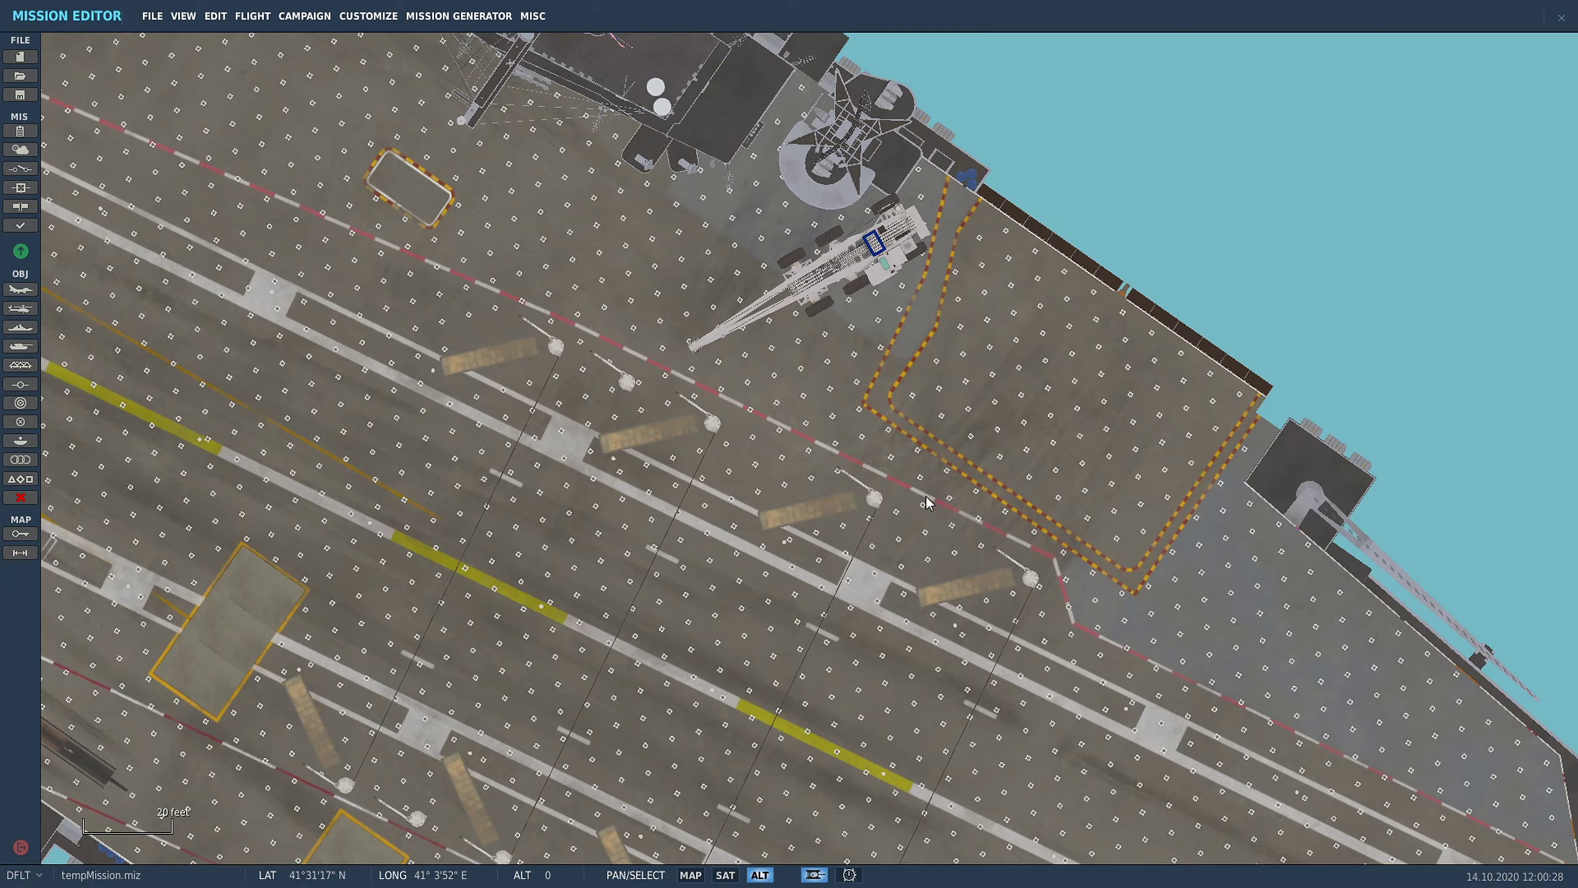
- Check which carriers are available as link unit for the AS32-36A crane and locate both carriers on the map
left_click(885, 247)
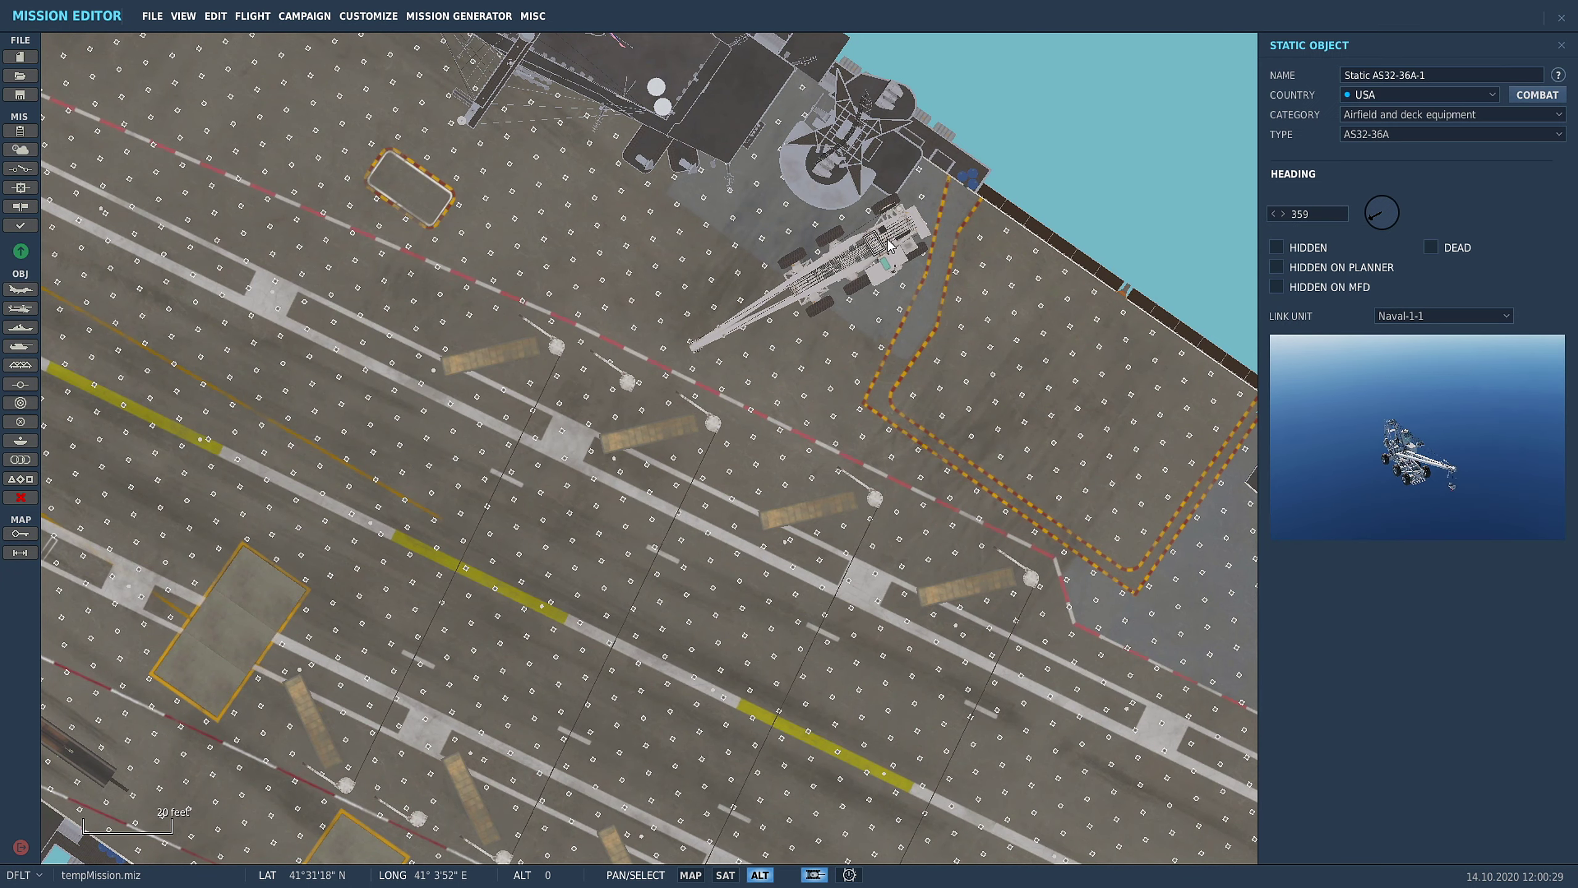
left_click(1387, 315)
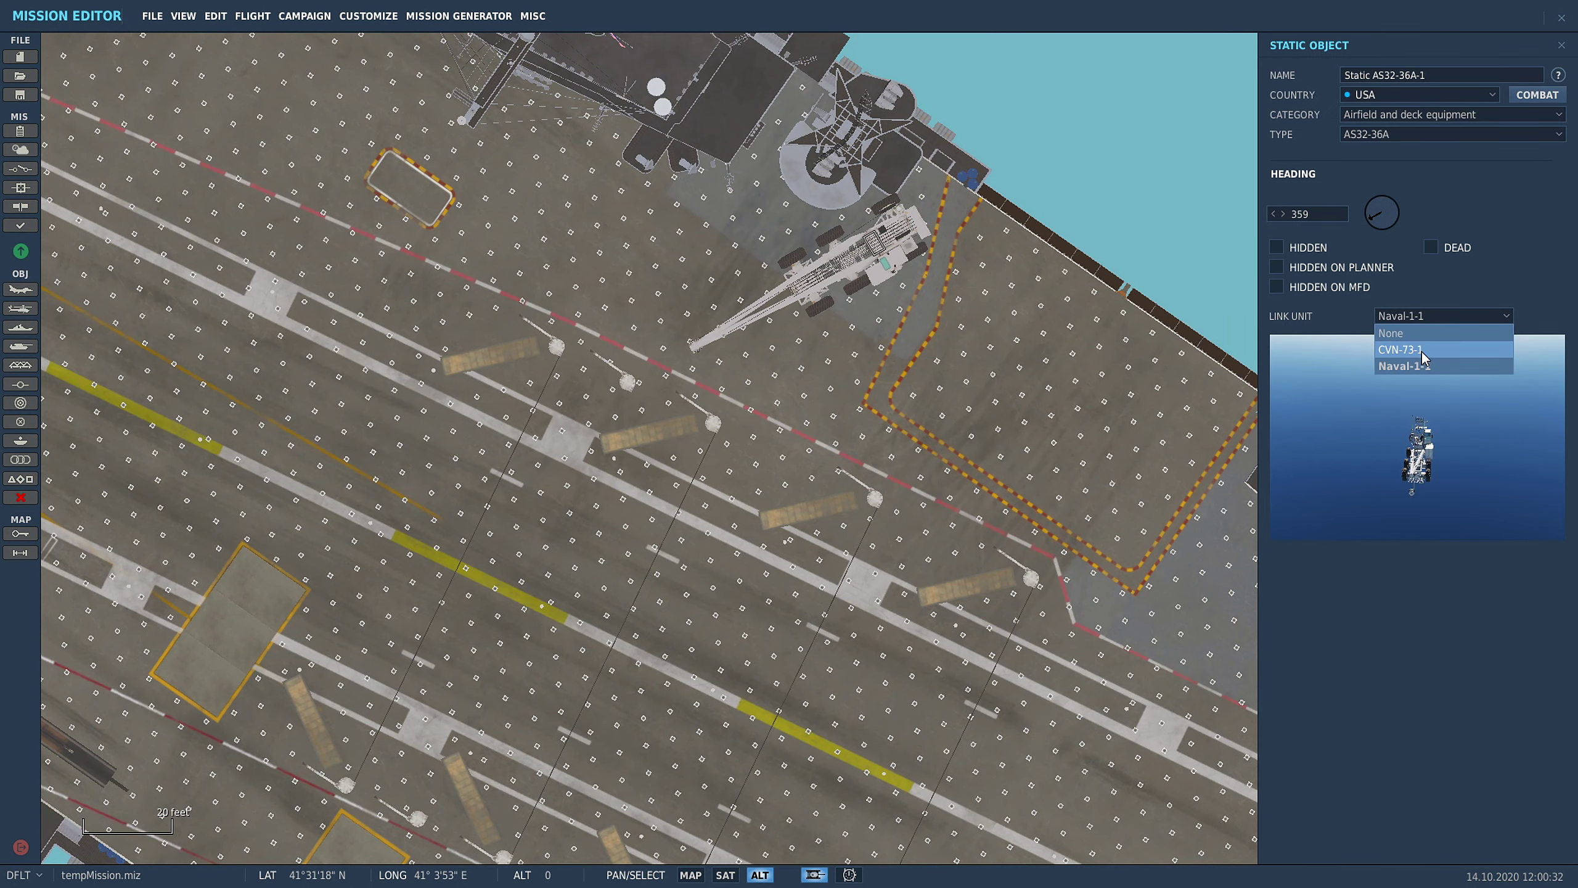
scroll(1056, 336, "down", 3)
scroll(1047, 334, "down", 3)
left_click_drag(1096, 146, 854, 464)
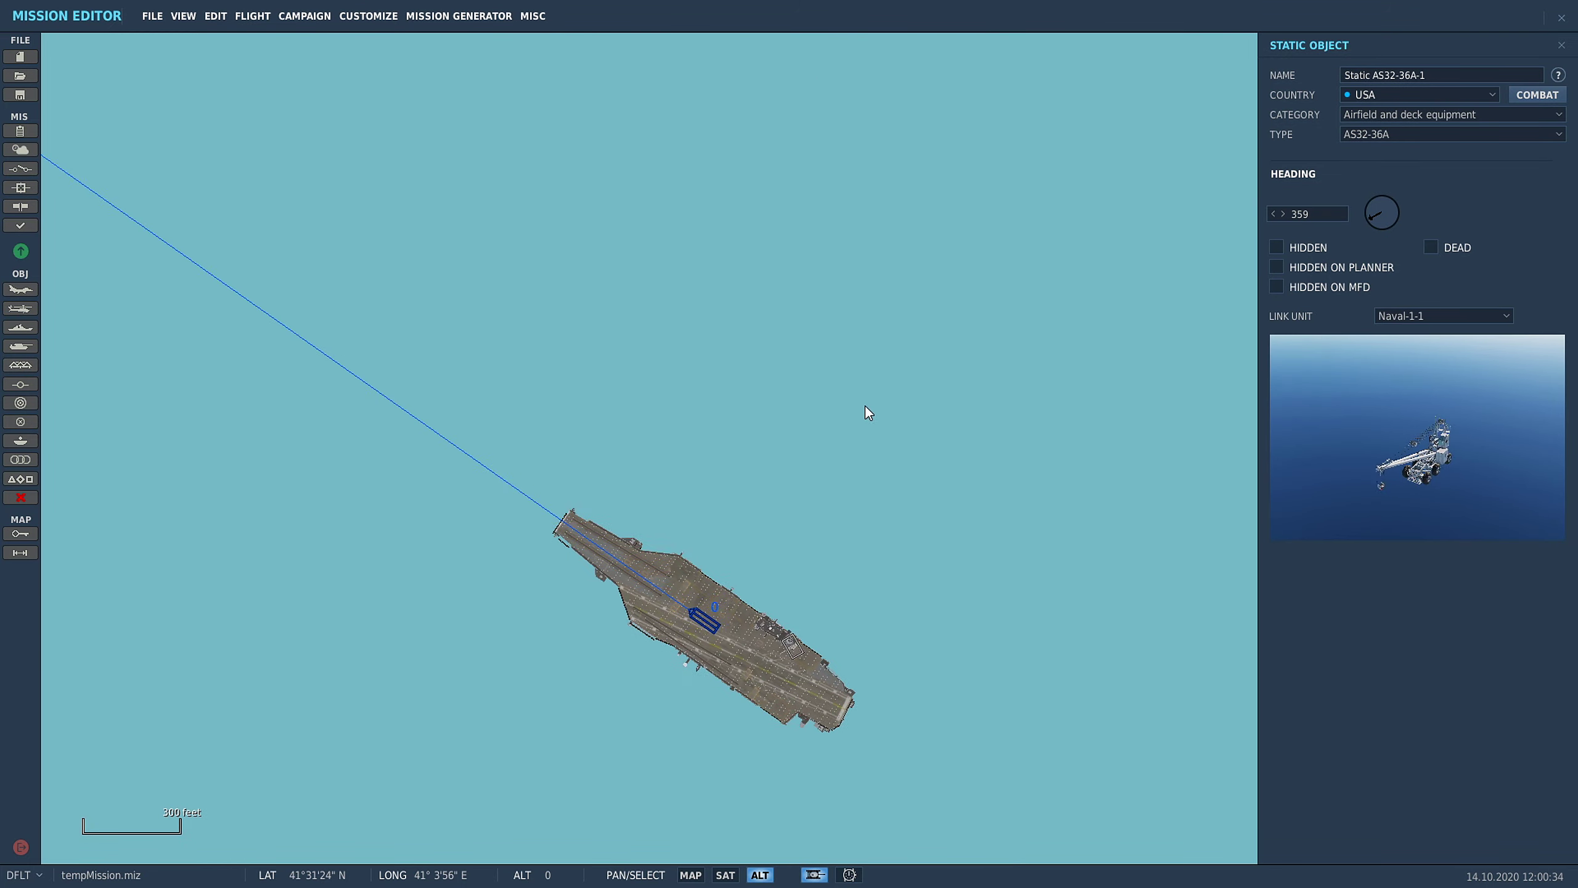
scroll(900, 329, "down", 3)
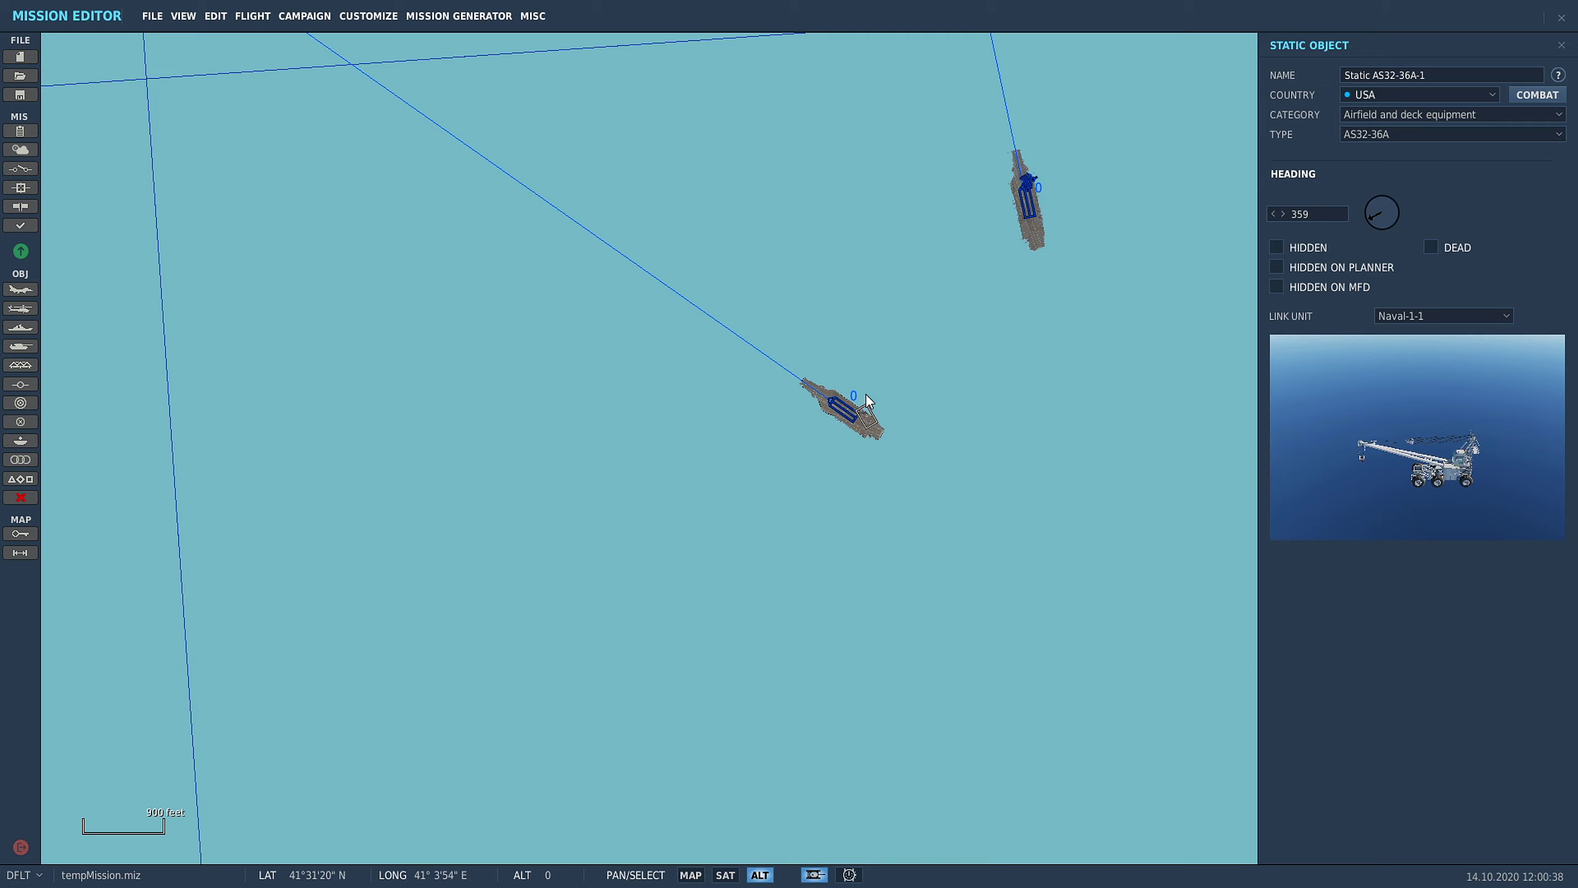
scroll(826, 416, "up", 5)
scroll(826, 416, "up", 4)
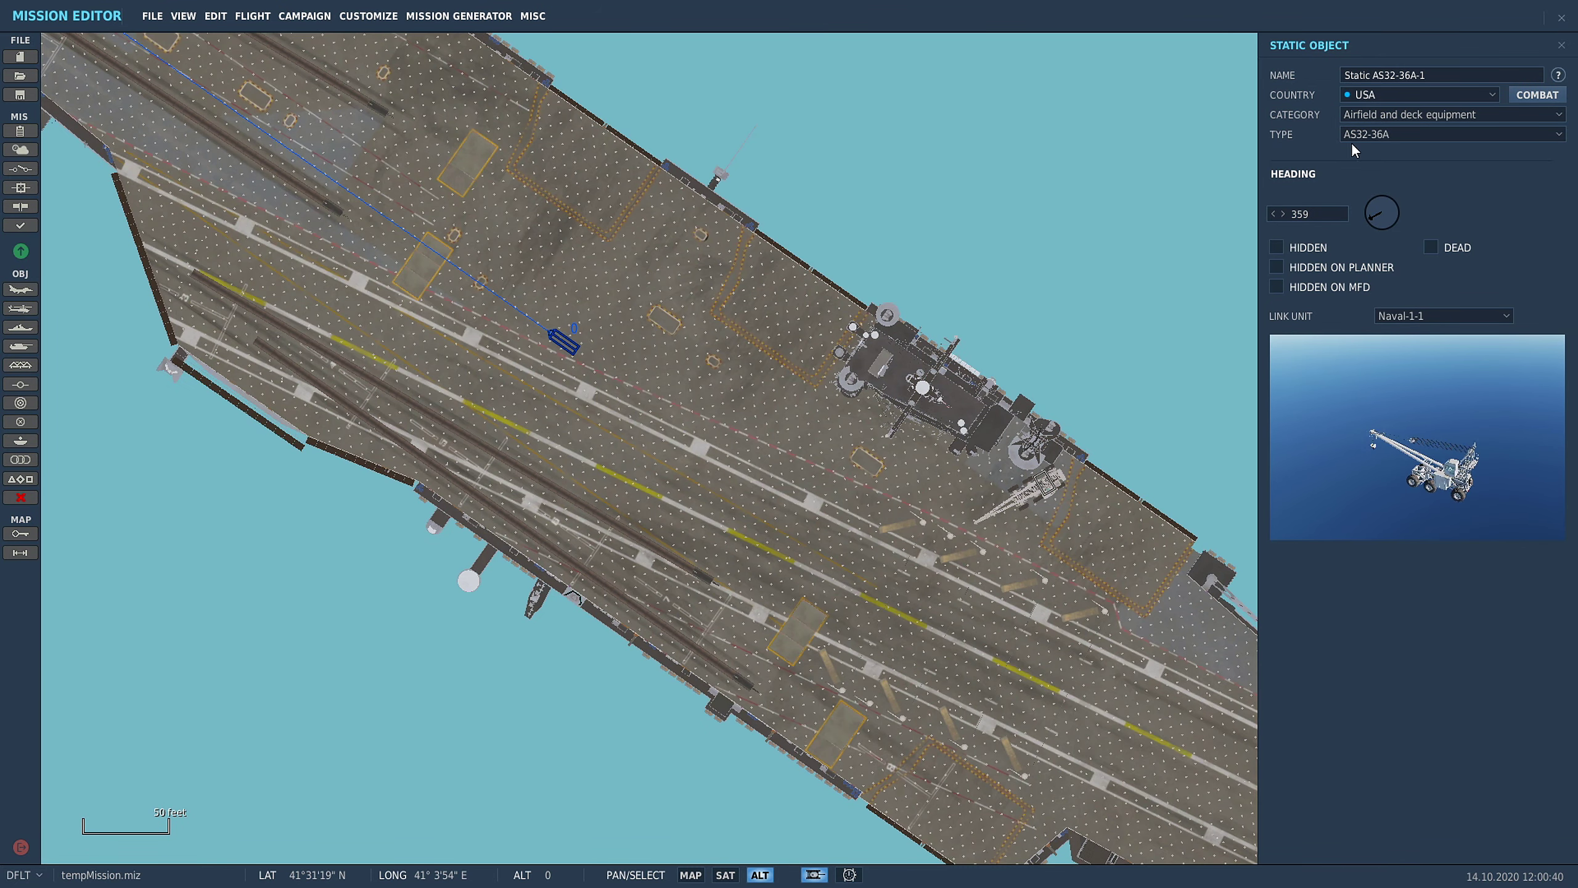
- Review the other airfield and deck equipment types, and change the crane object's category to Personnel
left_click(1367, 115)
left_click(1373, 114)
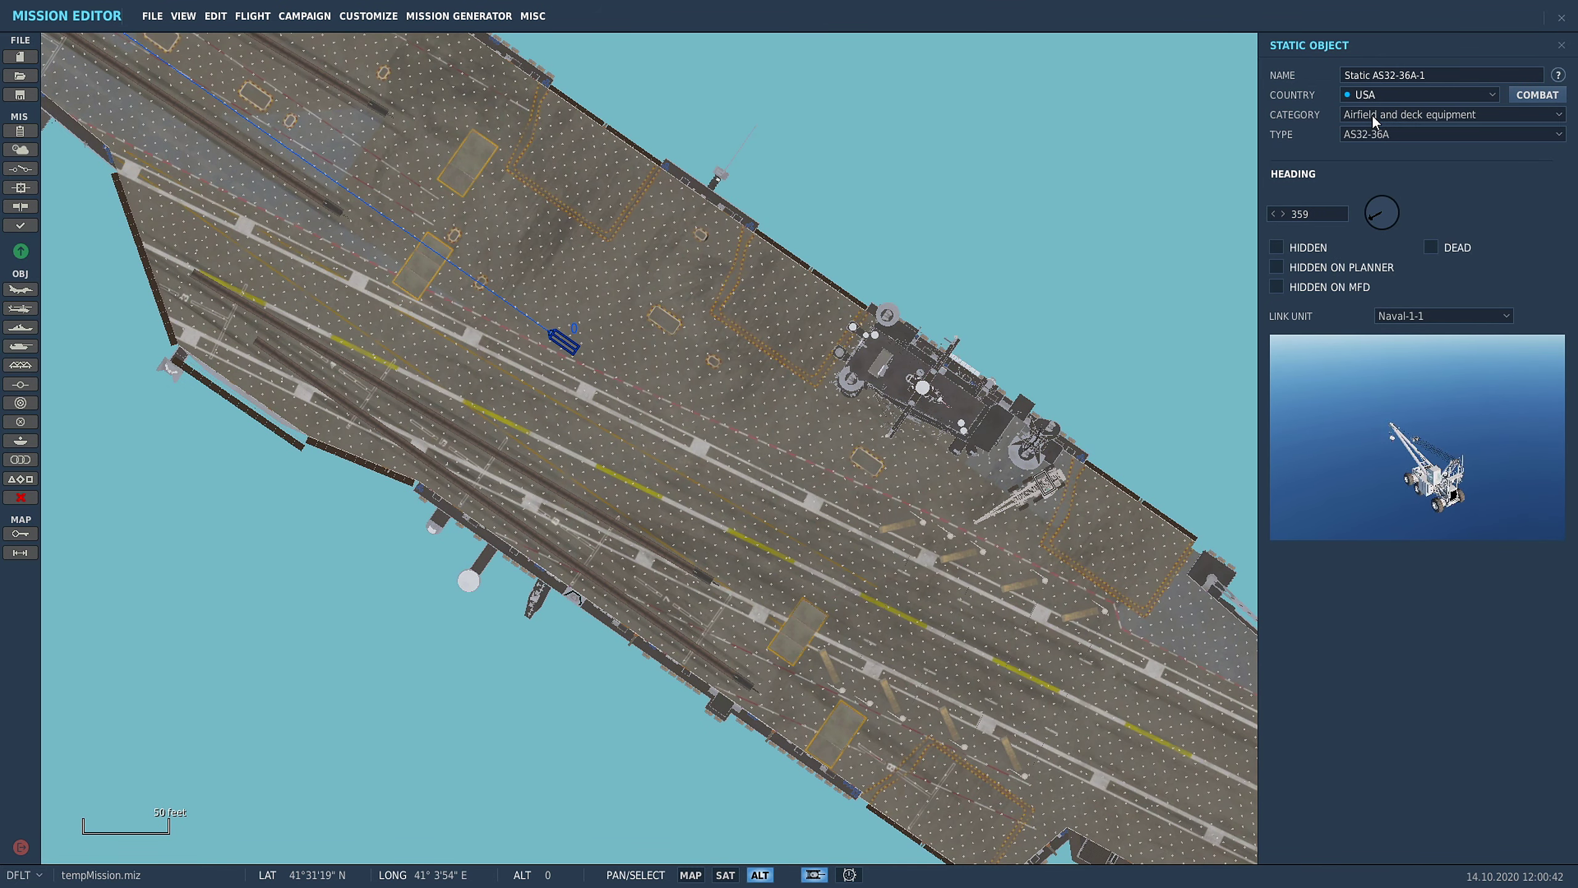
left_click(1372, 135)
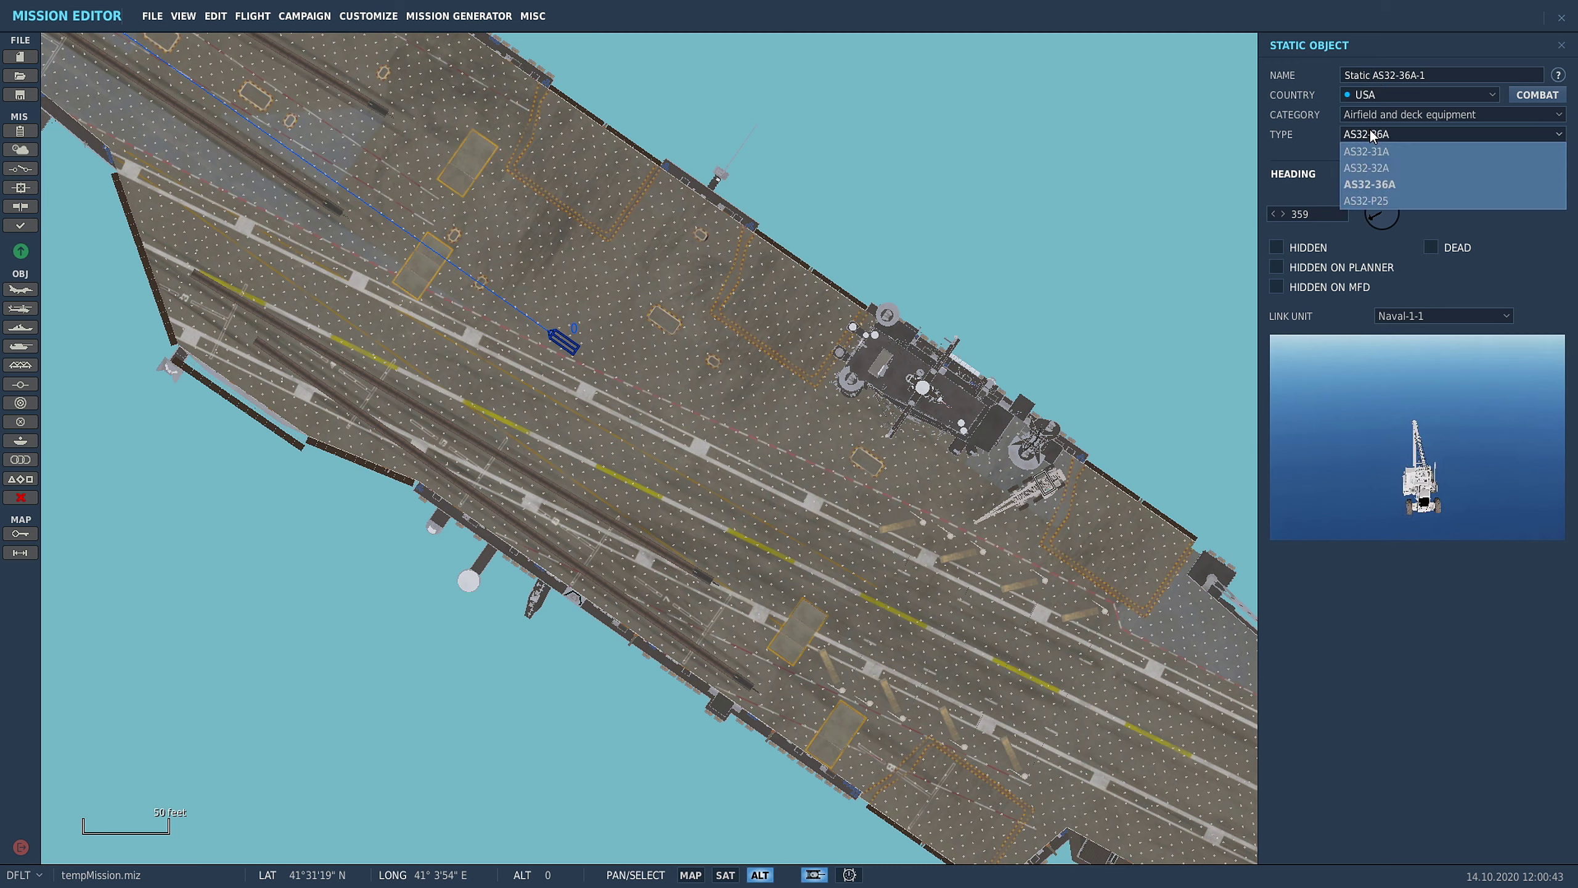
left_click(1373, 114)
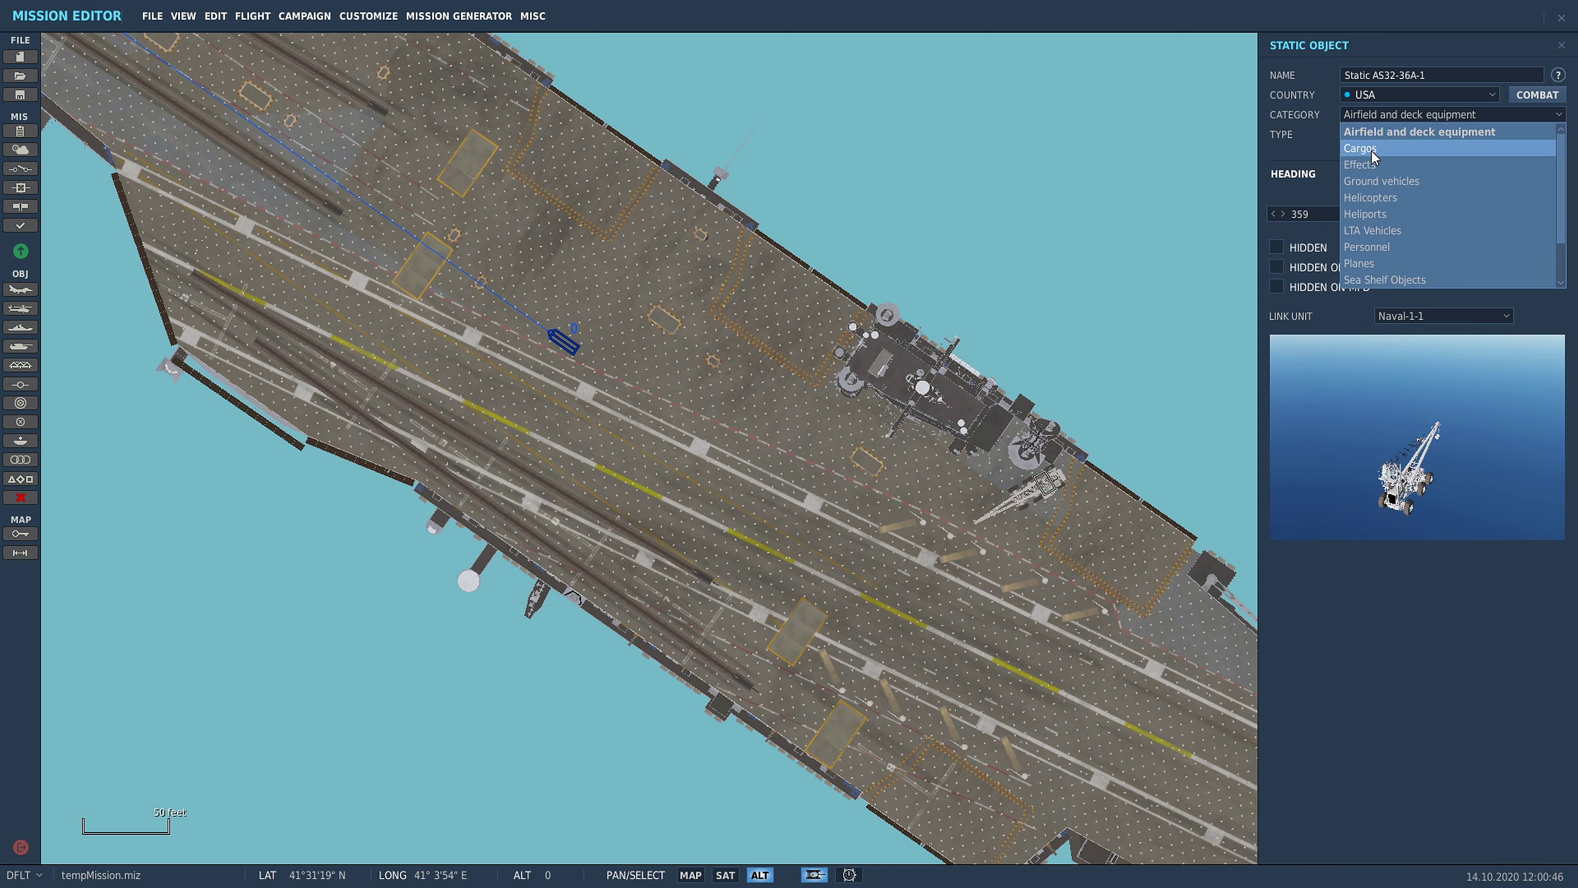
scroll(1391, 236, "down", 3)
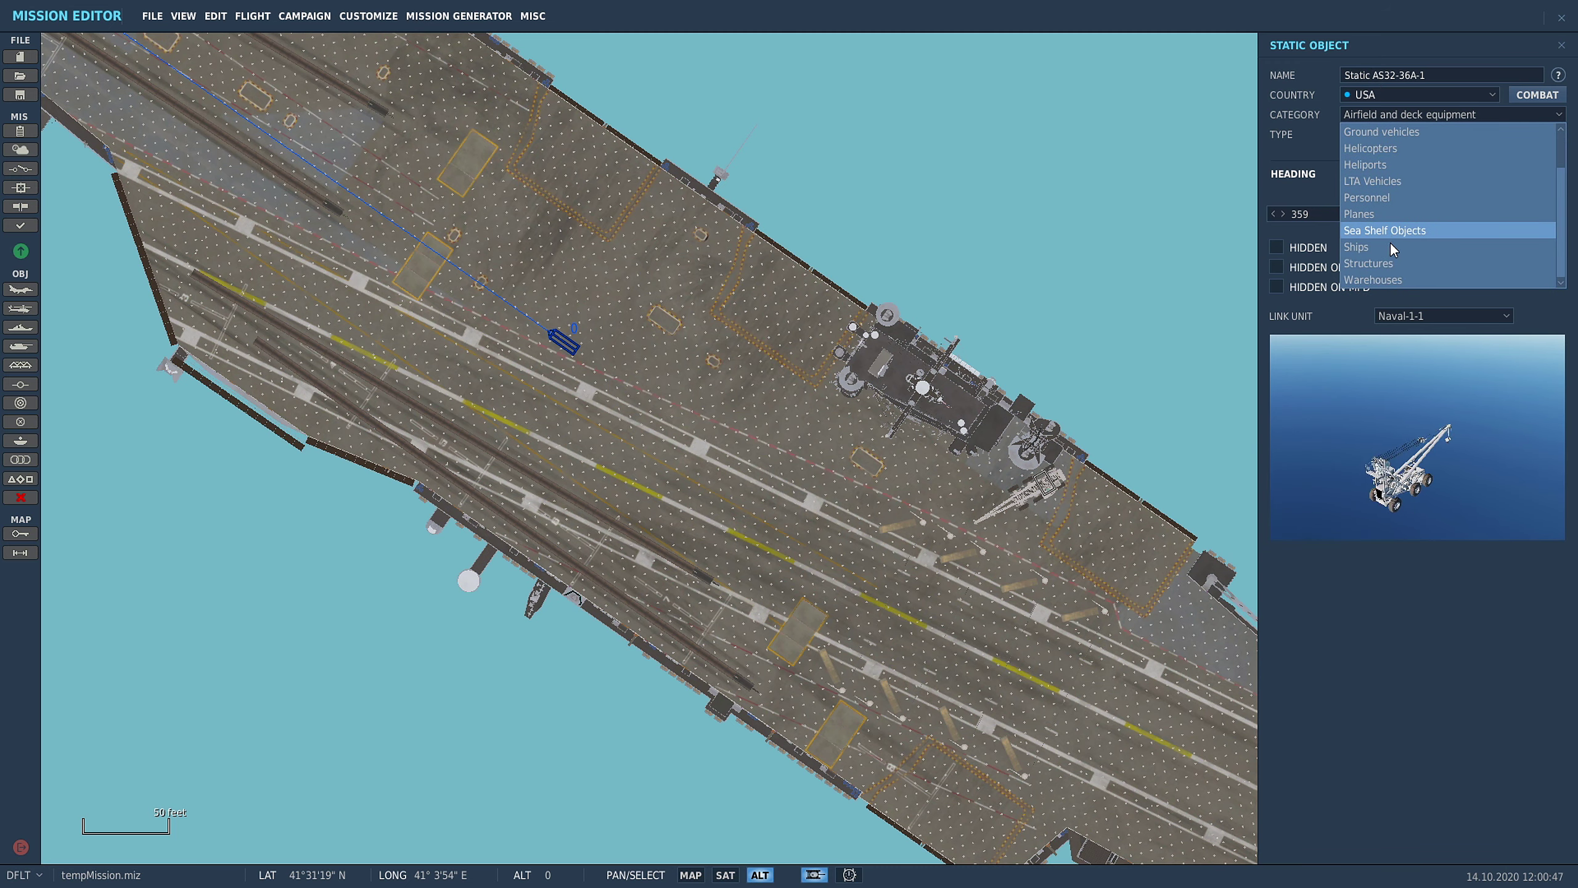
left_click(1374, 198)
- Try the Carrier LSO 1 and Carrier Seaman types on the personnel object
left_click(1373, 135)
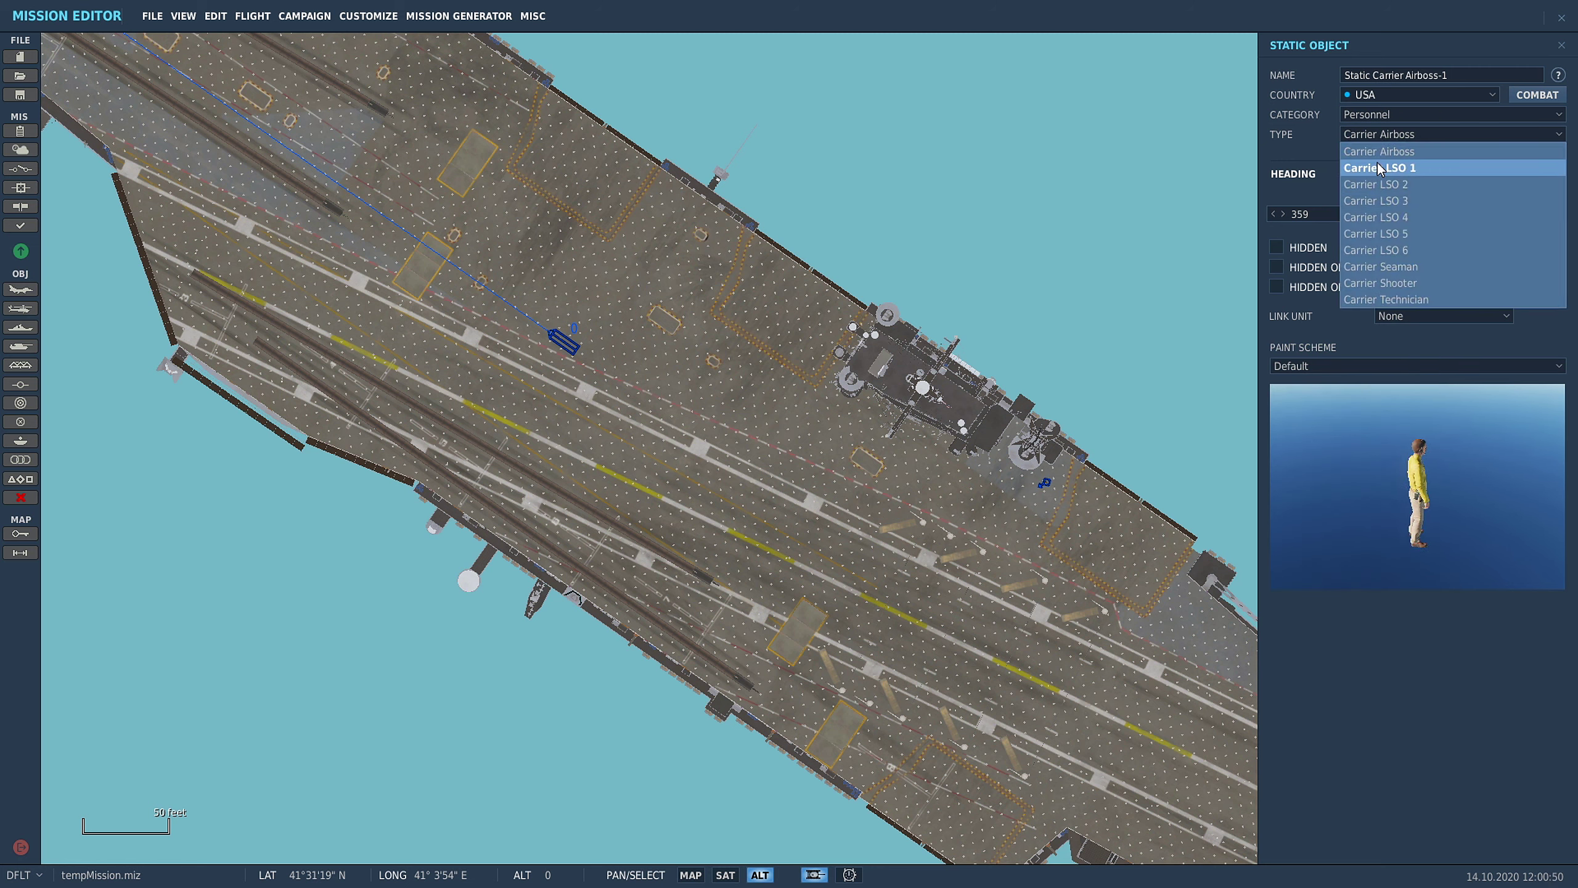
left_click(1375, 171)
left_click(1382, 134)
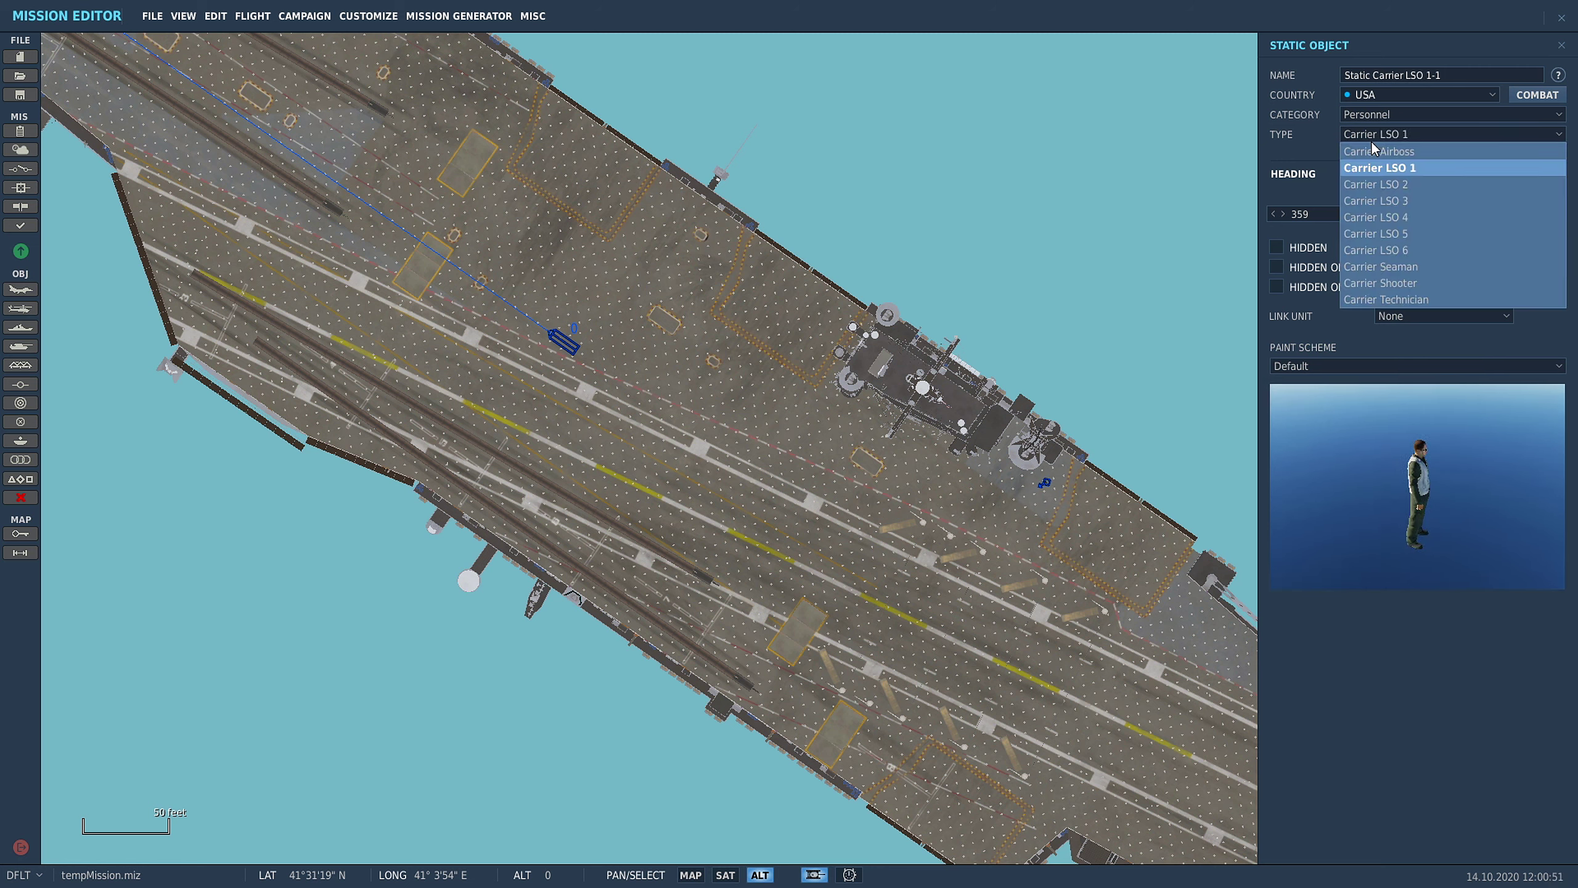
left_click(1383, 252)
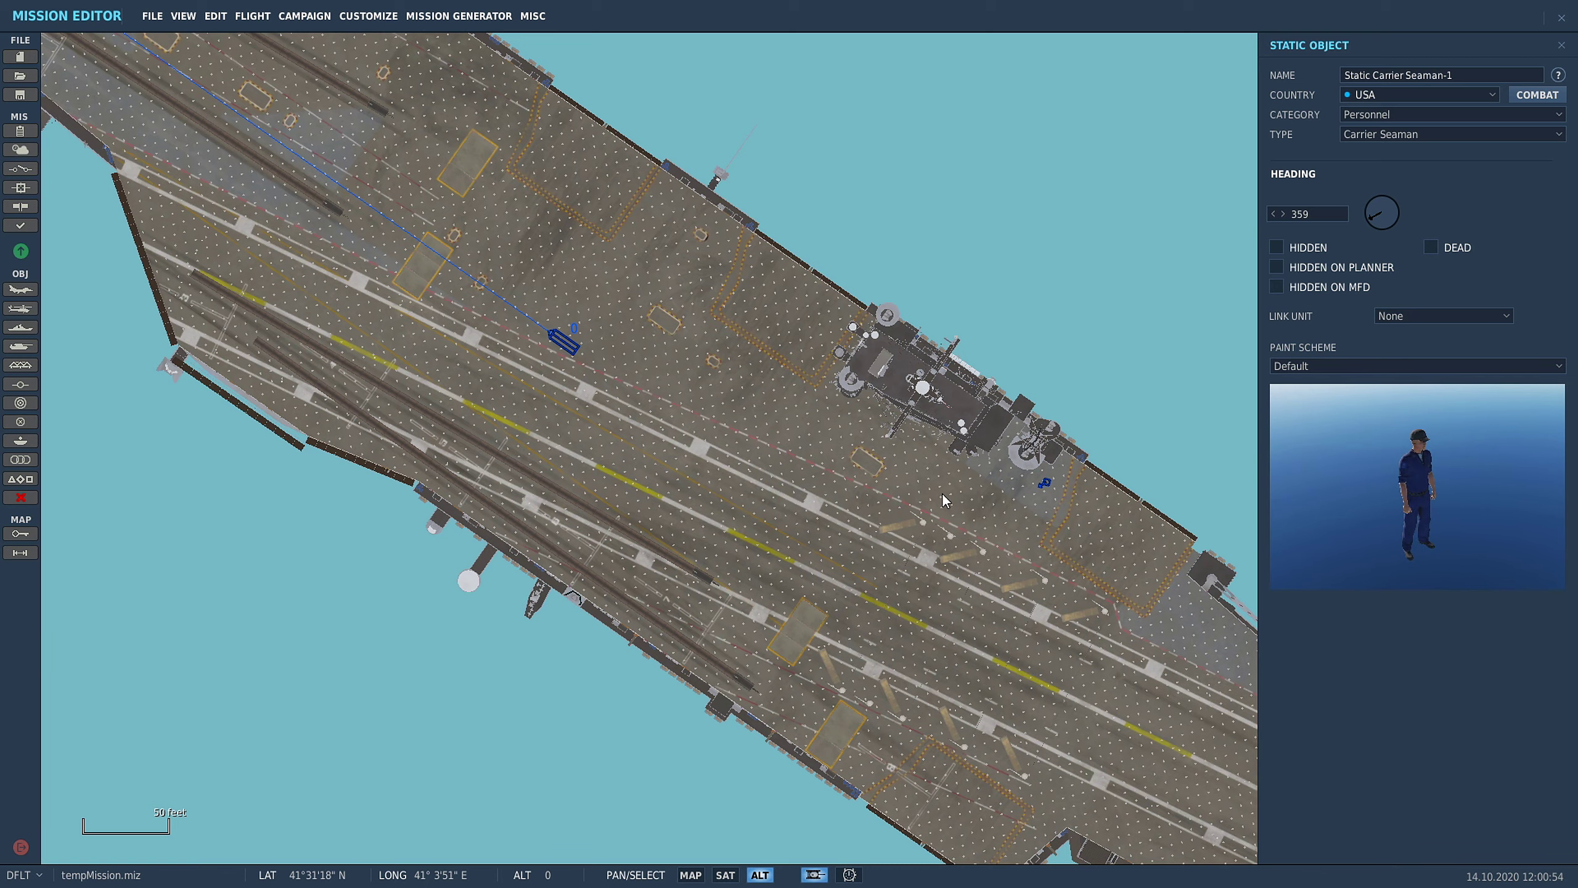
- Link the static crew member beside the island to the carrier unit Naval-1-1
scroll(1049, 490, "up", 2)
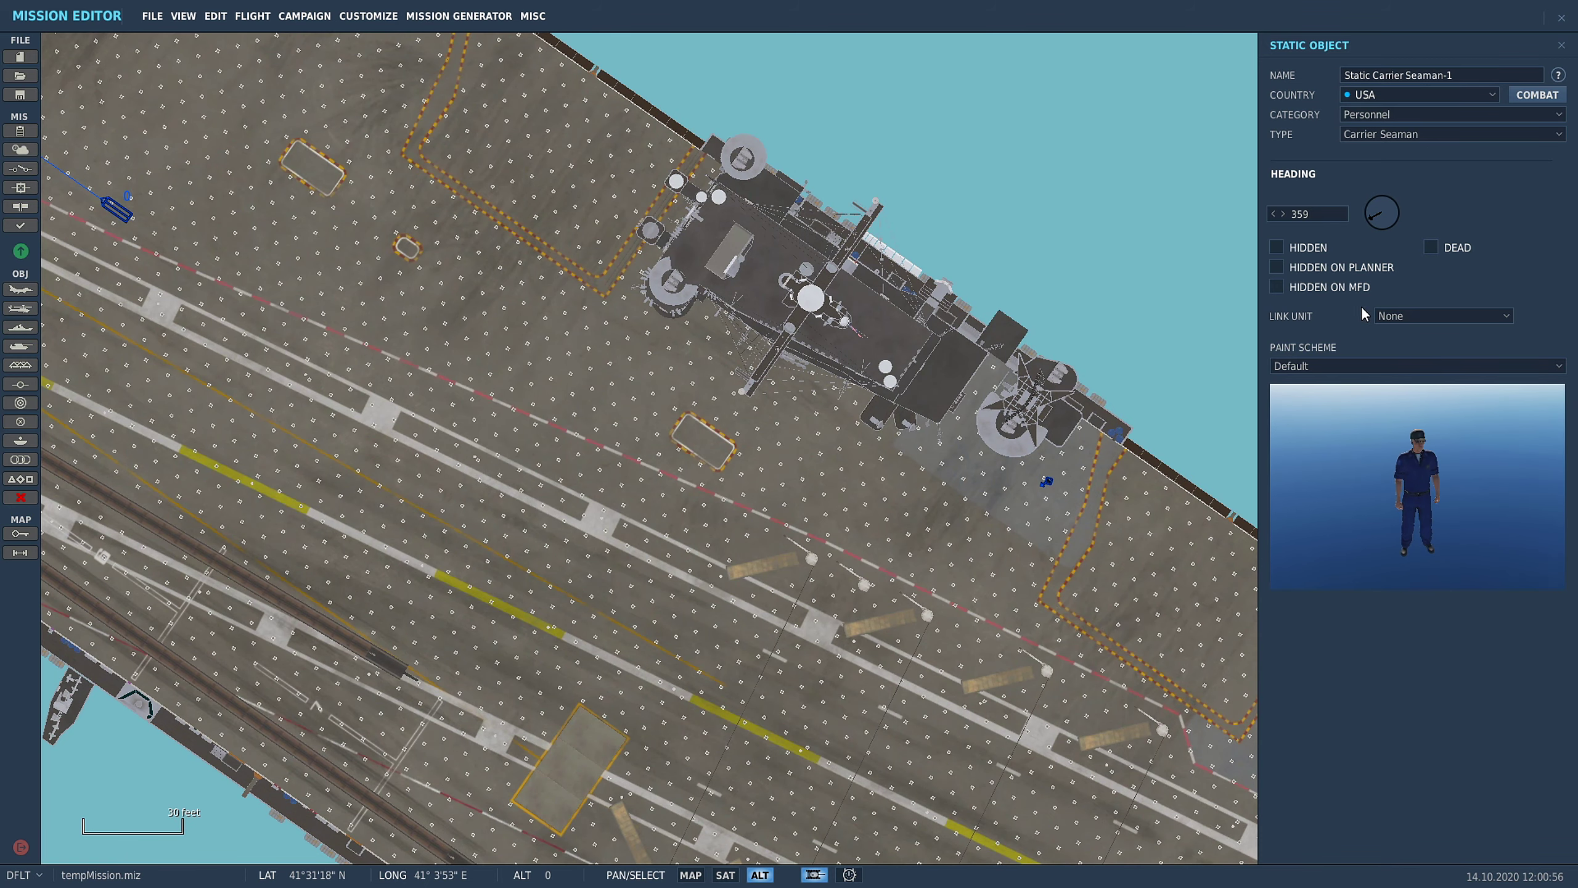
left_click(1390, 316)
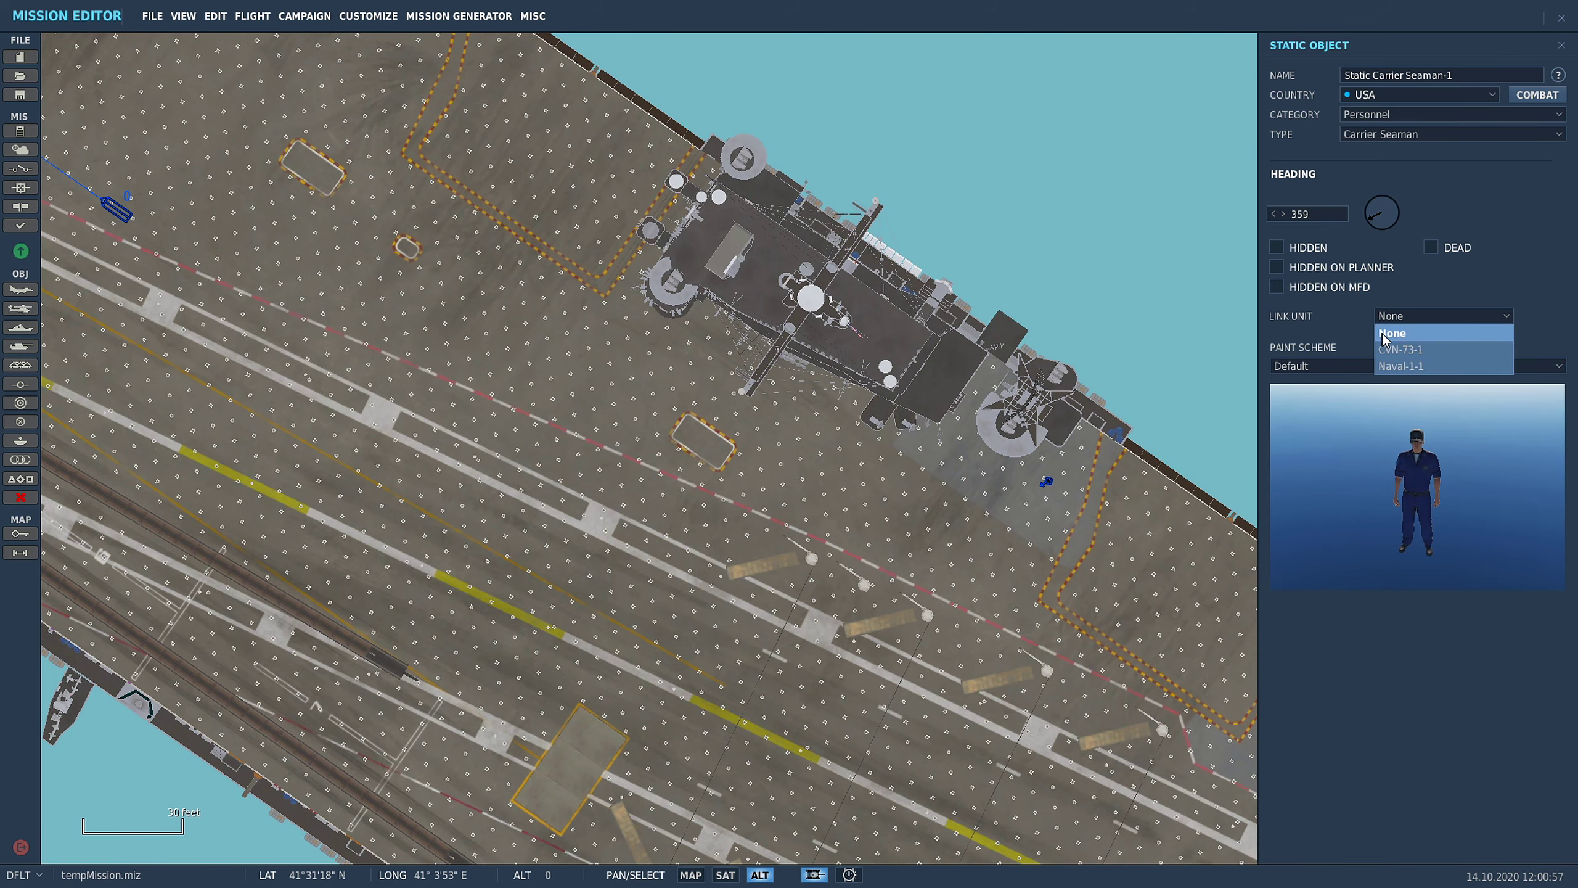
left_click(1393, 370)
scroll(1103, 491, "up", 1)
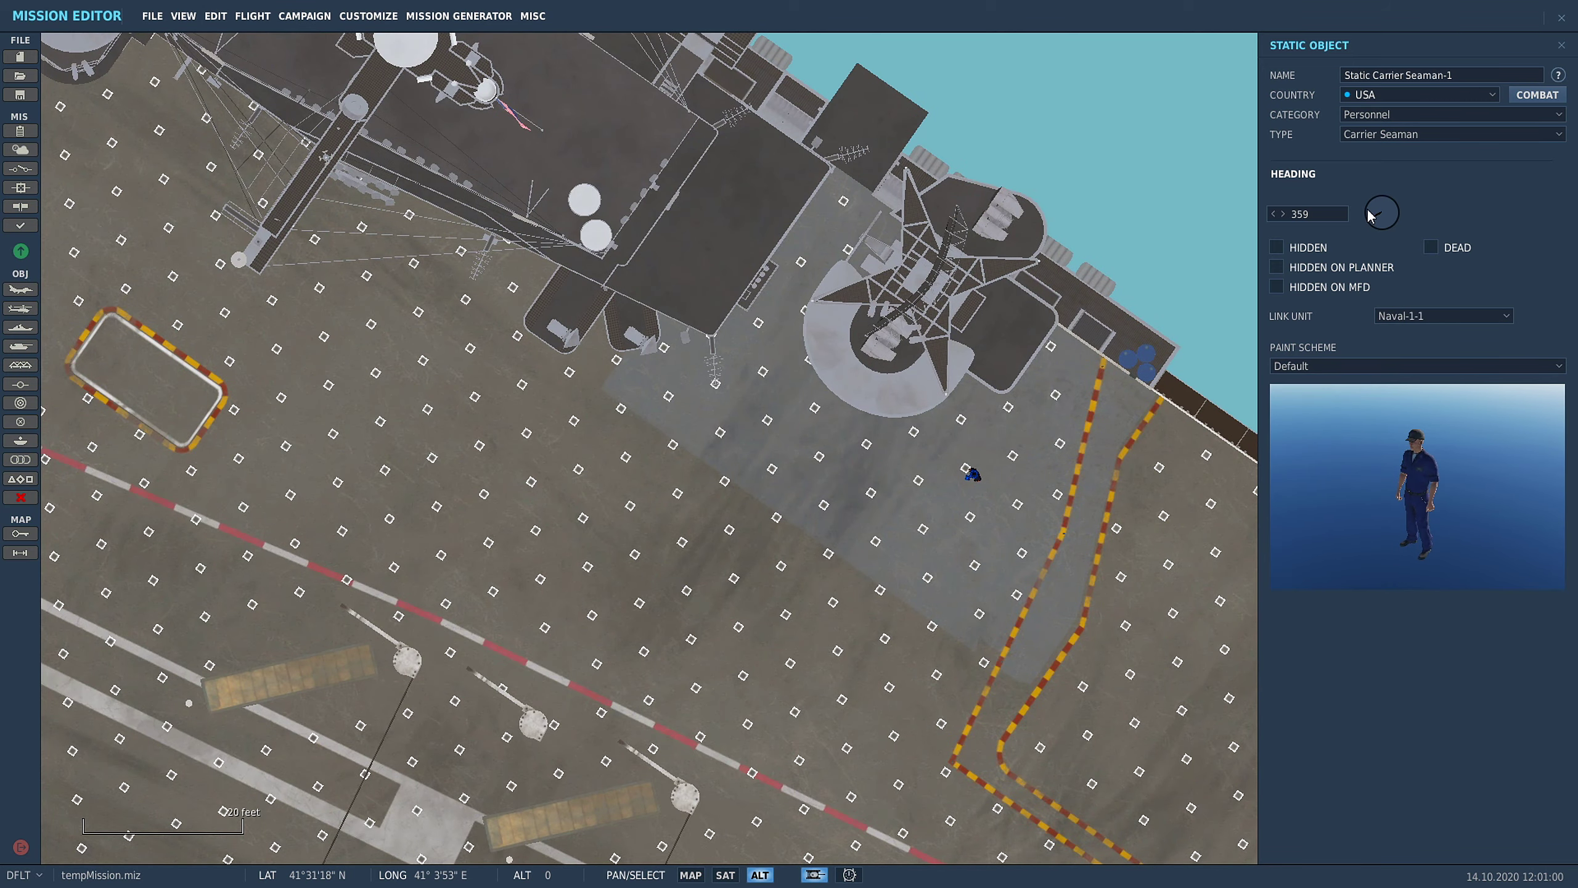
- Try the Carrier Shooter type, settle on Carrier Technician, and give the crew member the red paint scheme
left_click(1386, 134)
left_click(1367, 283)
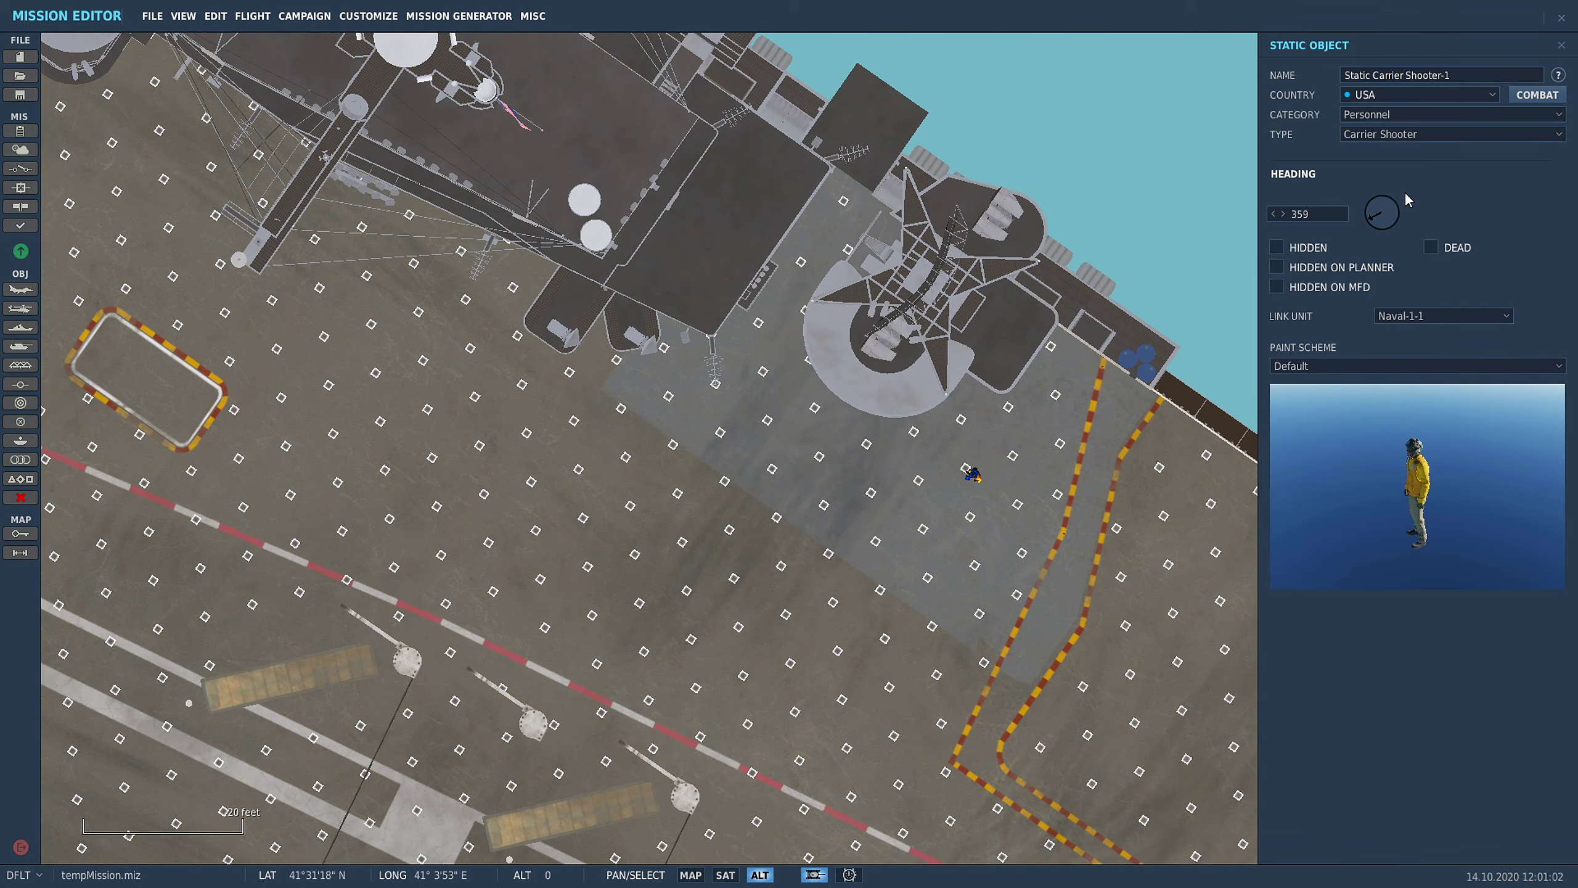
left_click(1398, 134)
left_click(1410, 303)
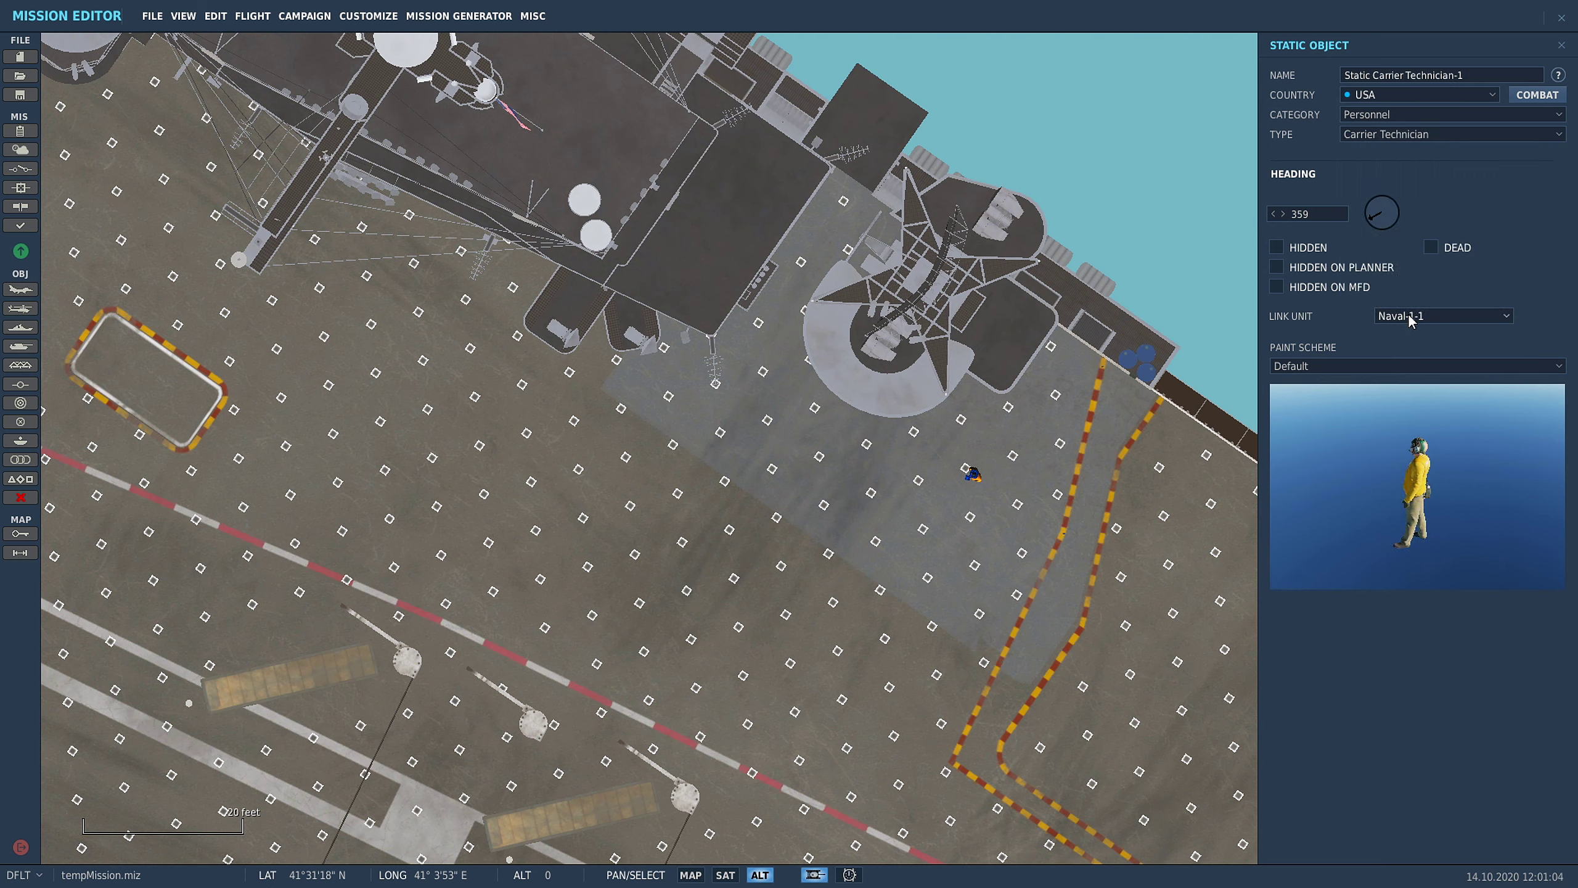
left_click(1386, 139)
left_click(1367, 168)
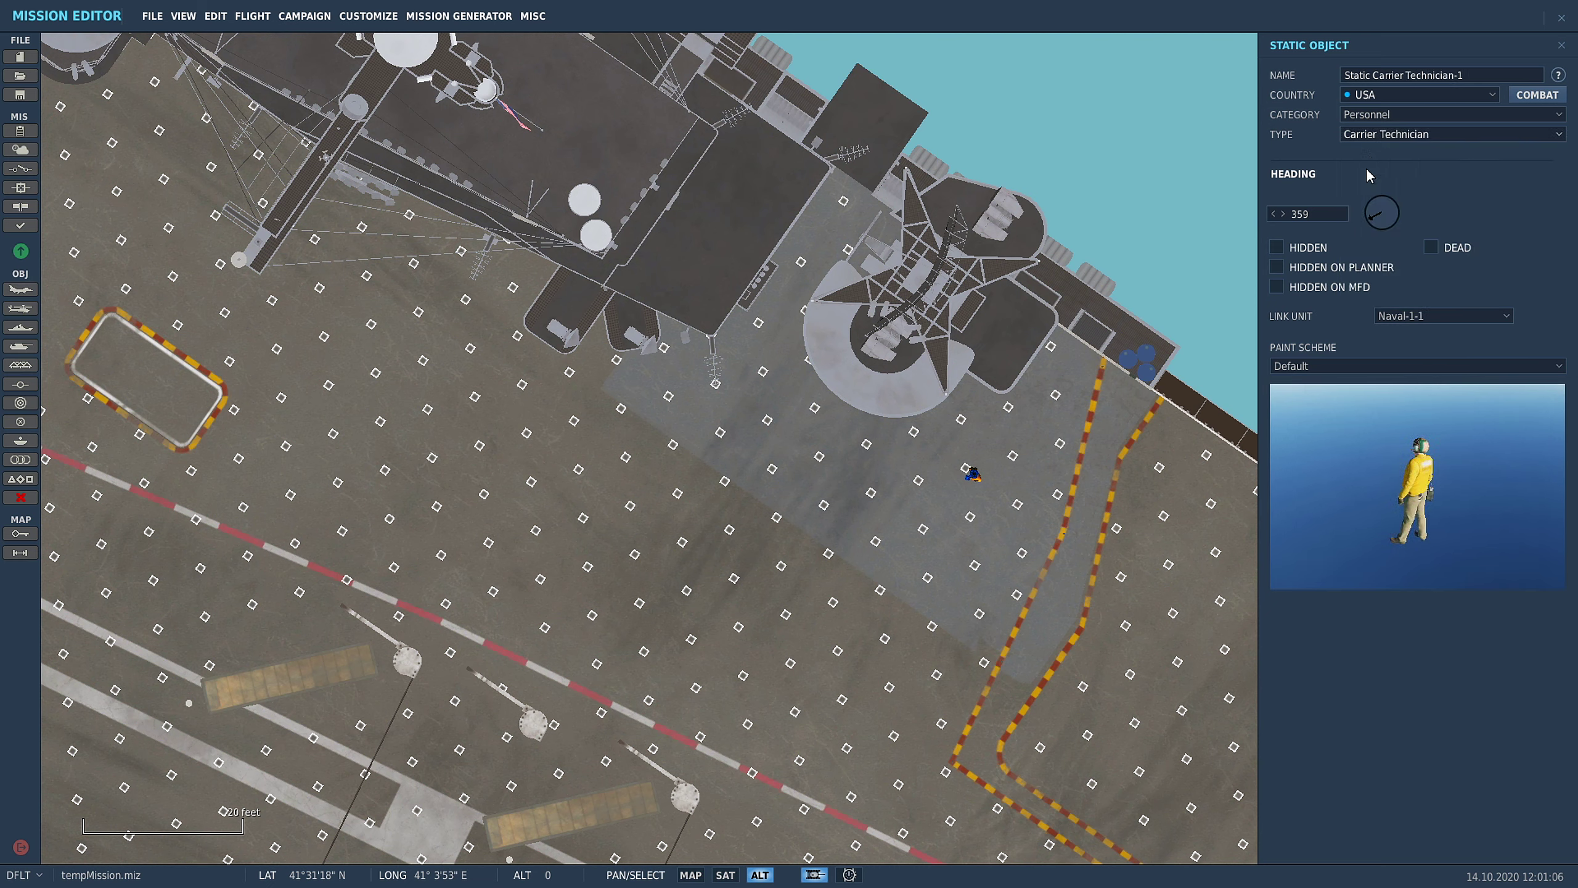
left_click(1329, 371)
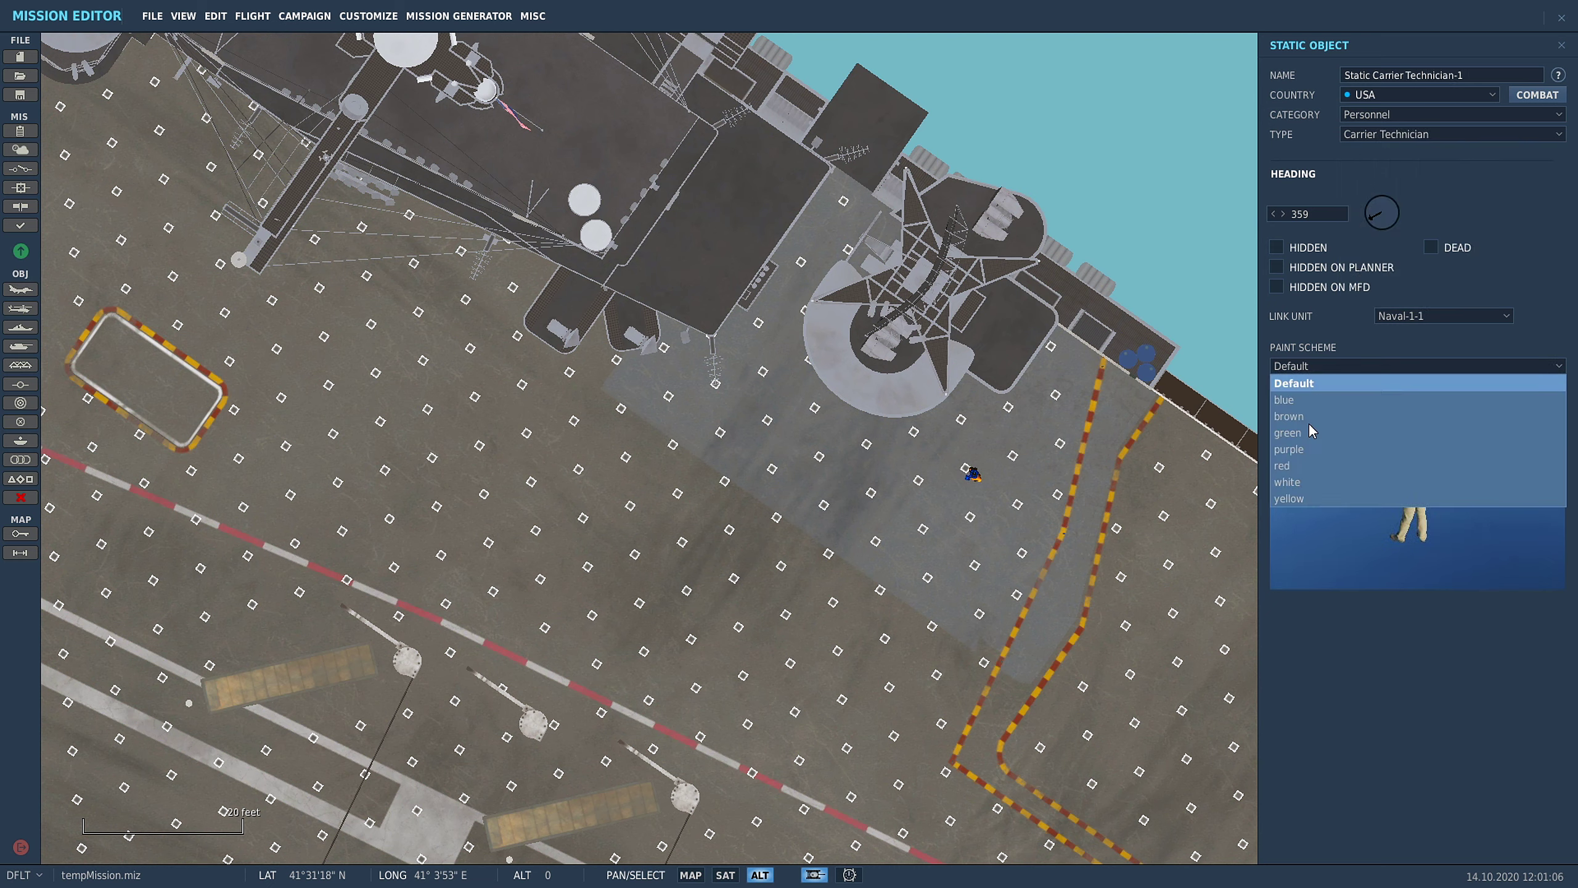
left_click(1291, 473)
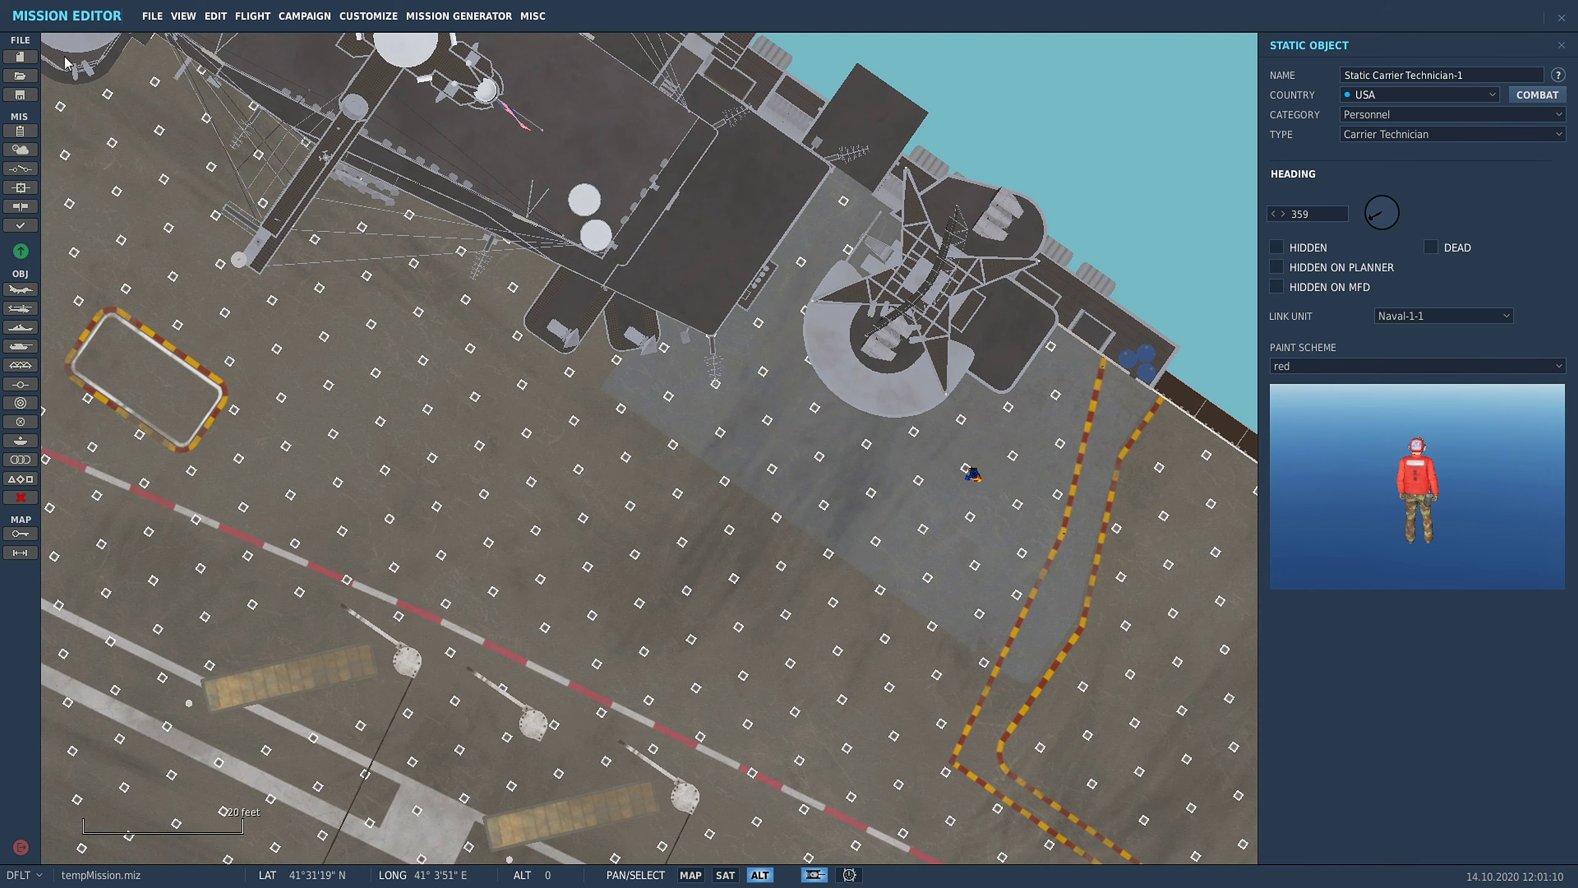
- Run the mission without saving the changes, start it from the briefing and join as a spectator
left_click(20, 252)
left_click(788, 495)
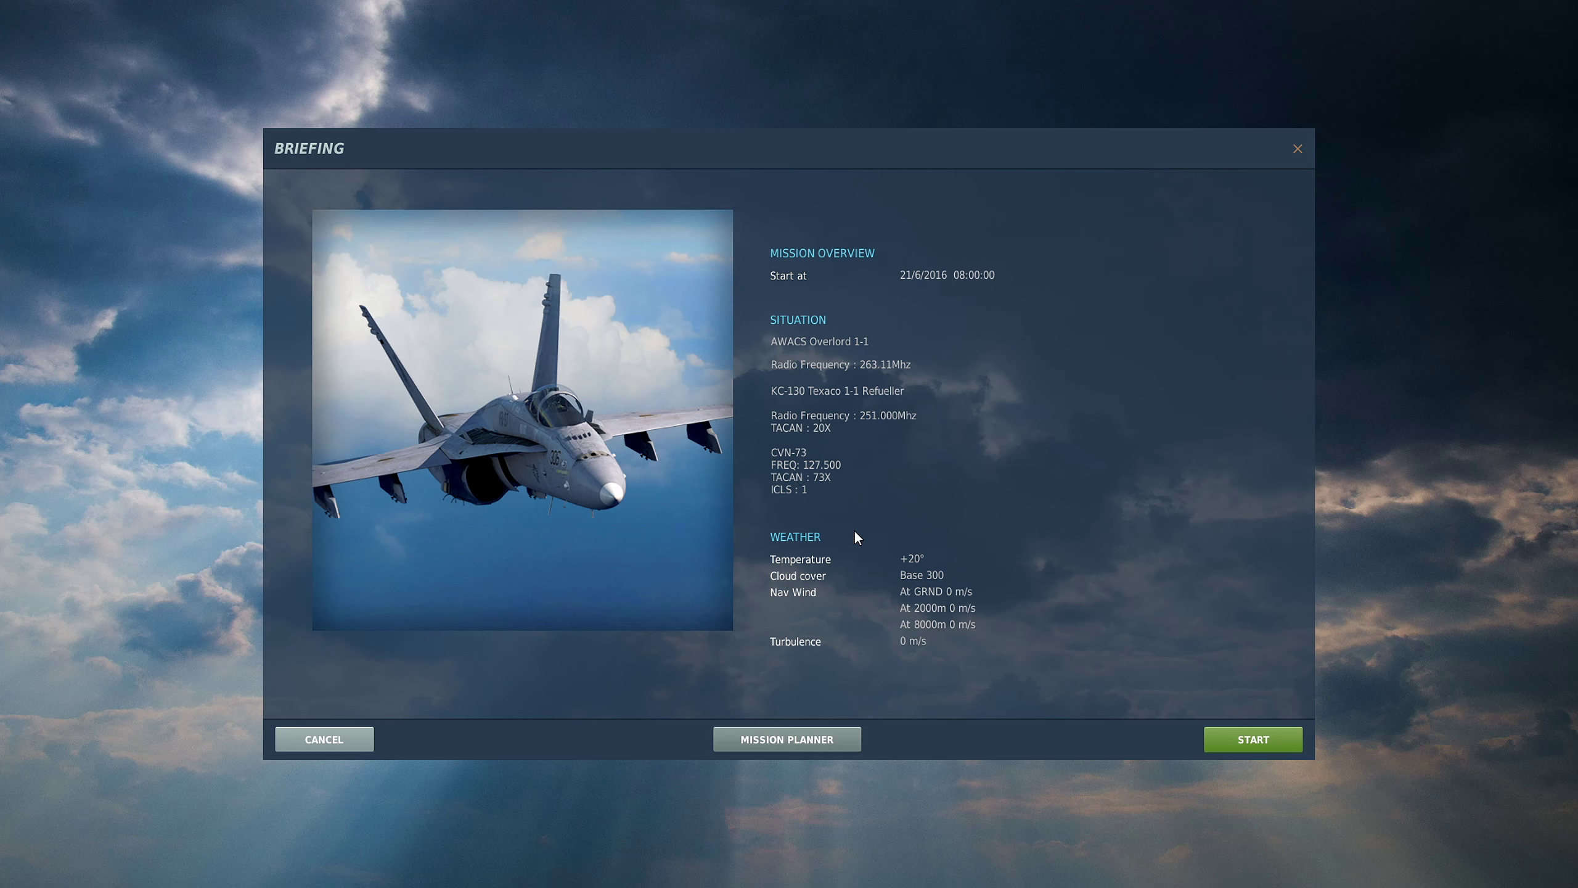
left_click(1251, 742)
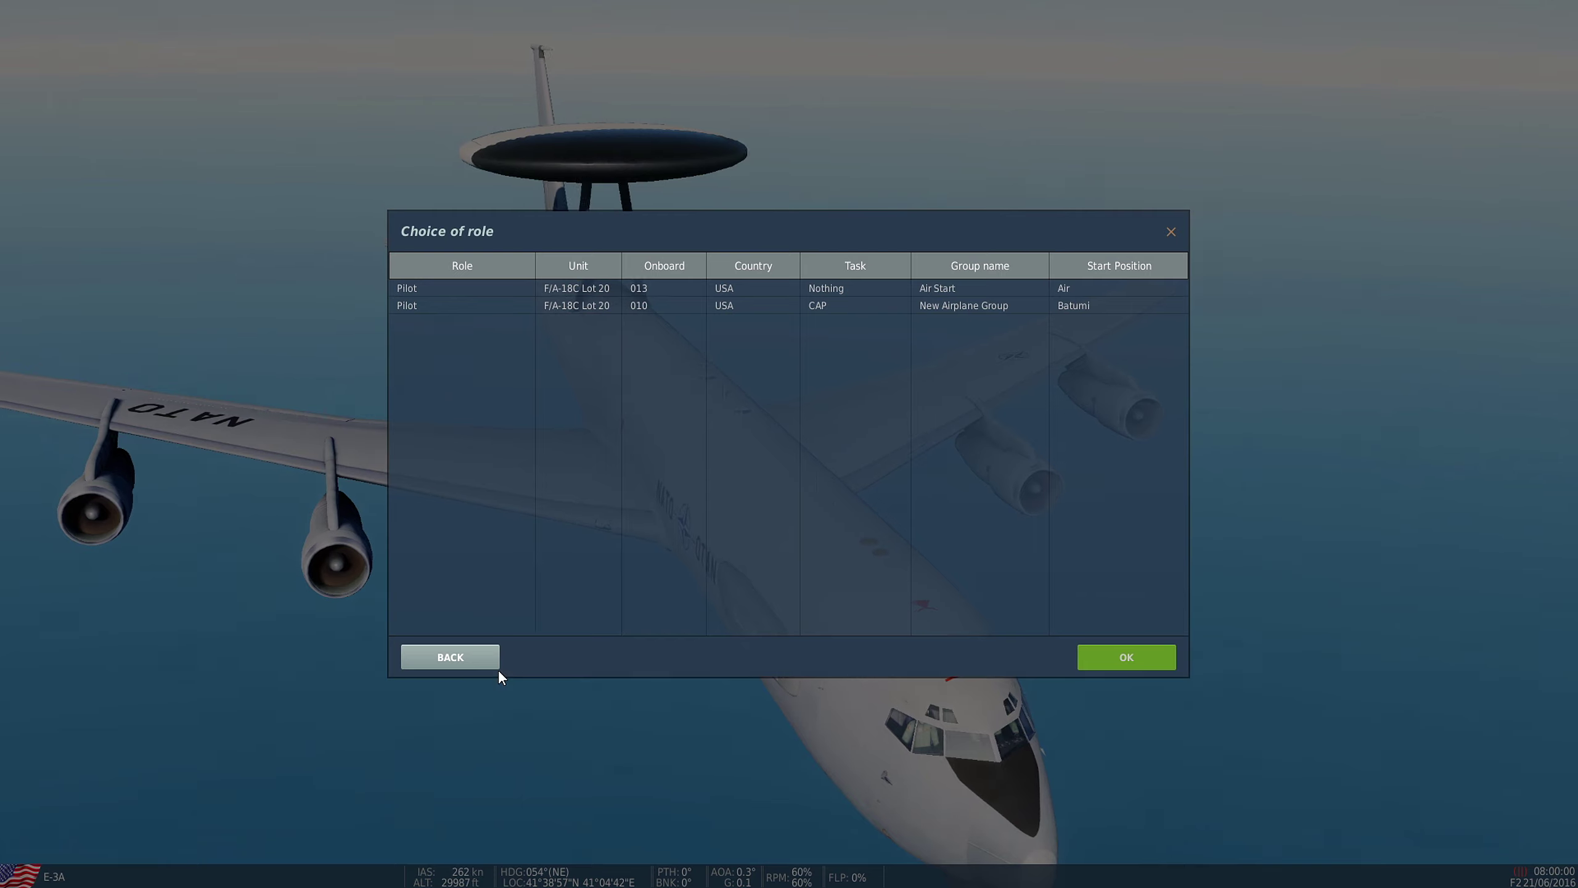
left_click(494, 658)
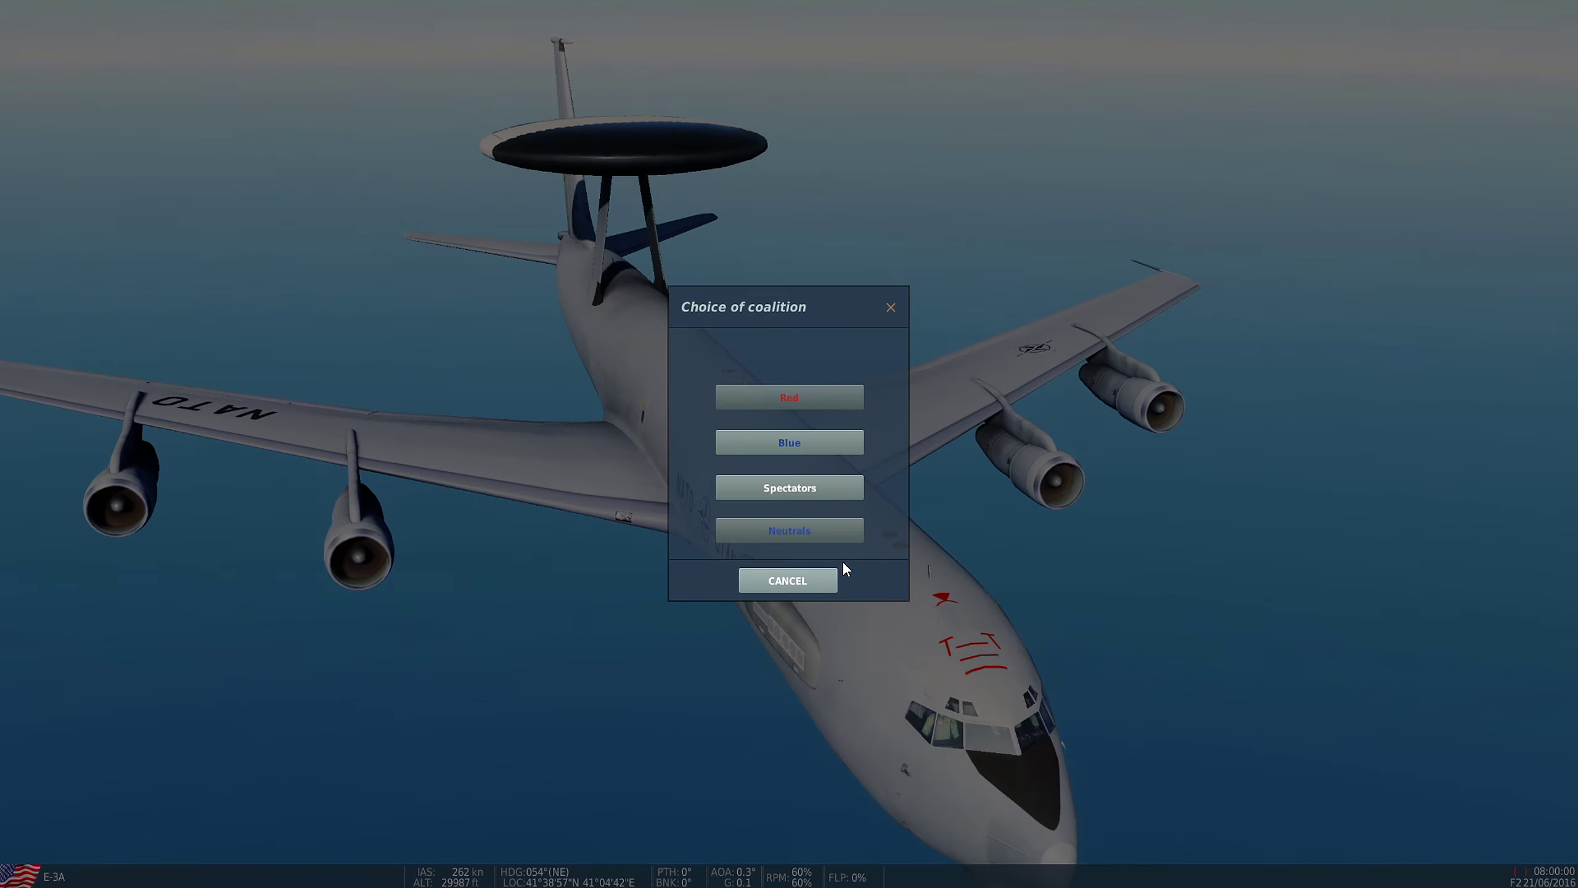
left_click(751, 495)
- Examine the decks of the John C. Stennis and the George Washington, and quit the mission back to the editor
key("F9")
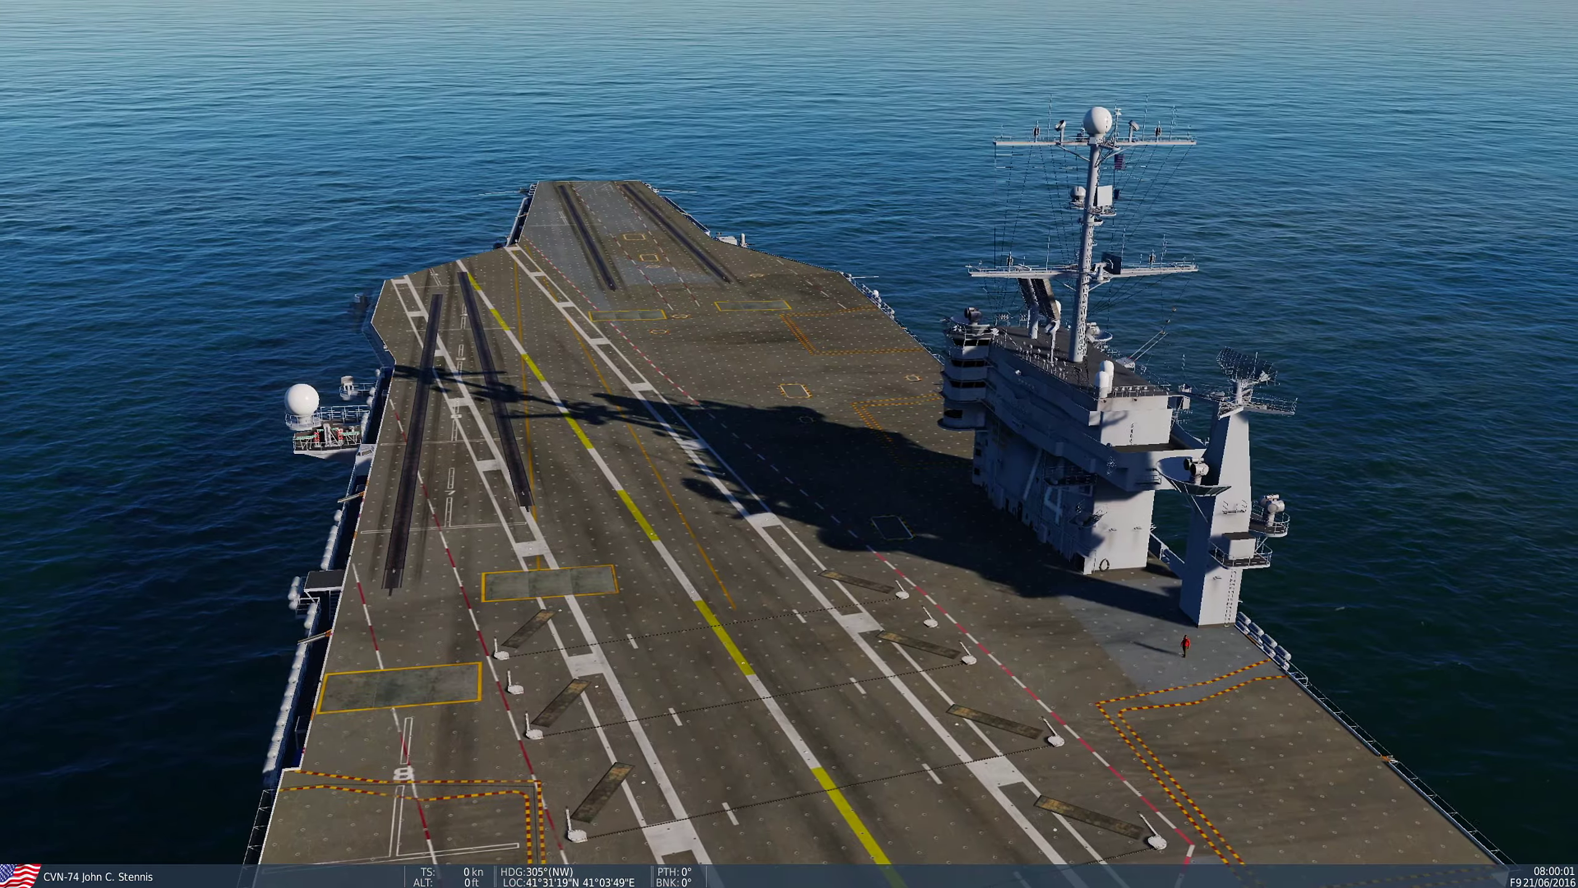
scroll(789, 444, "up", 5)
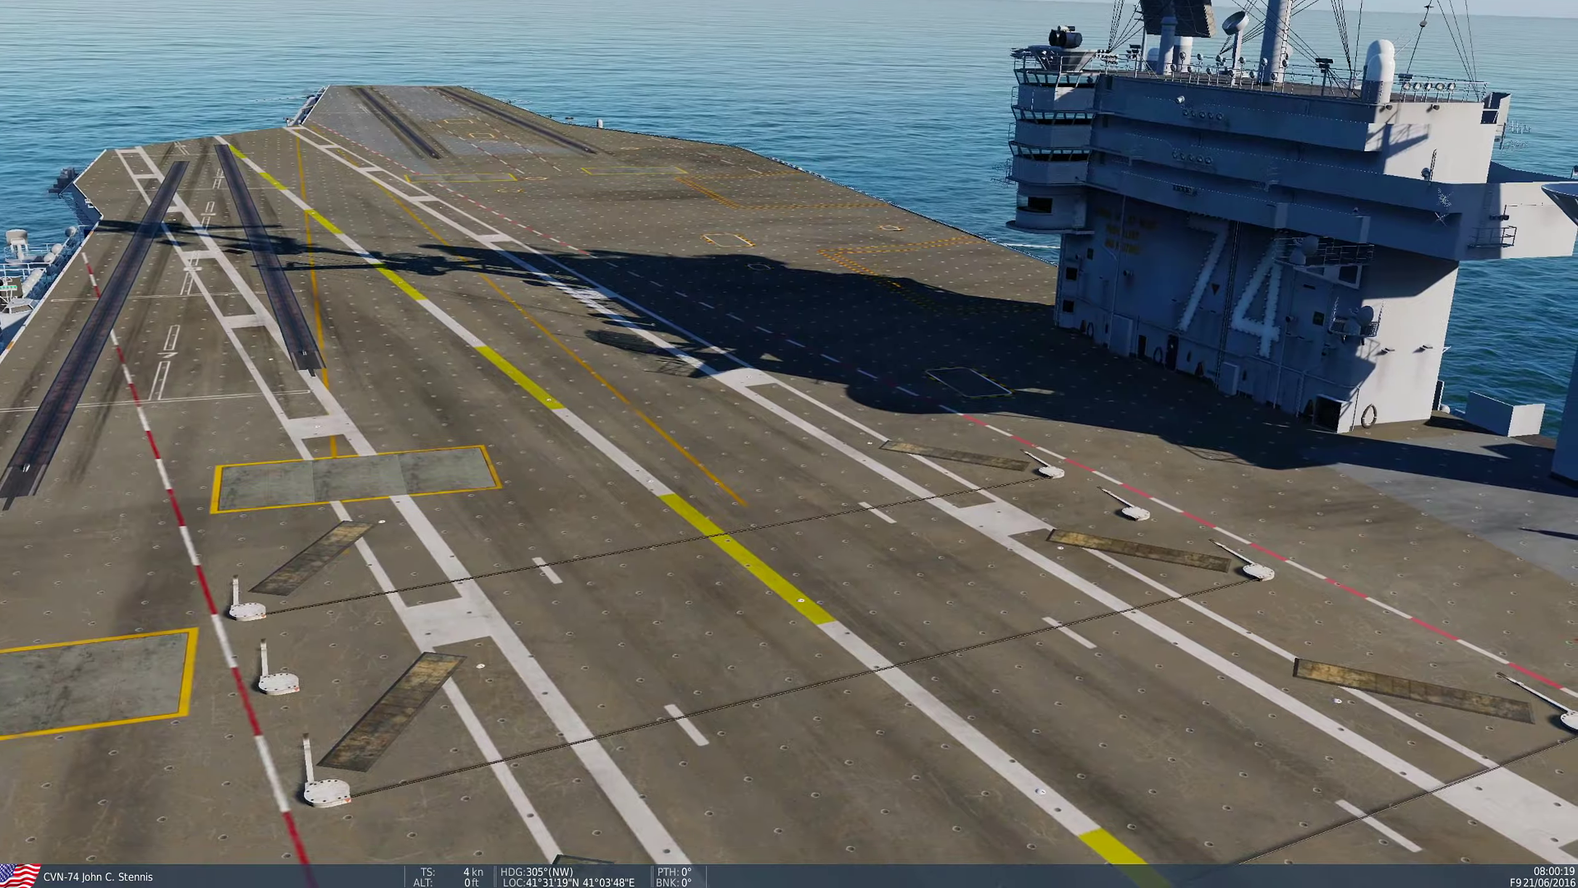
key("F9")
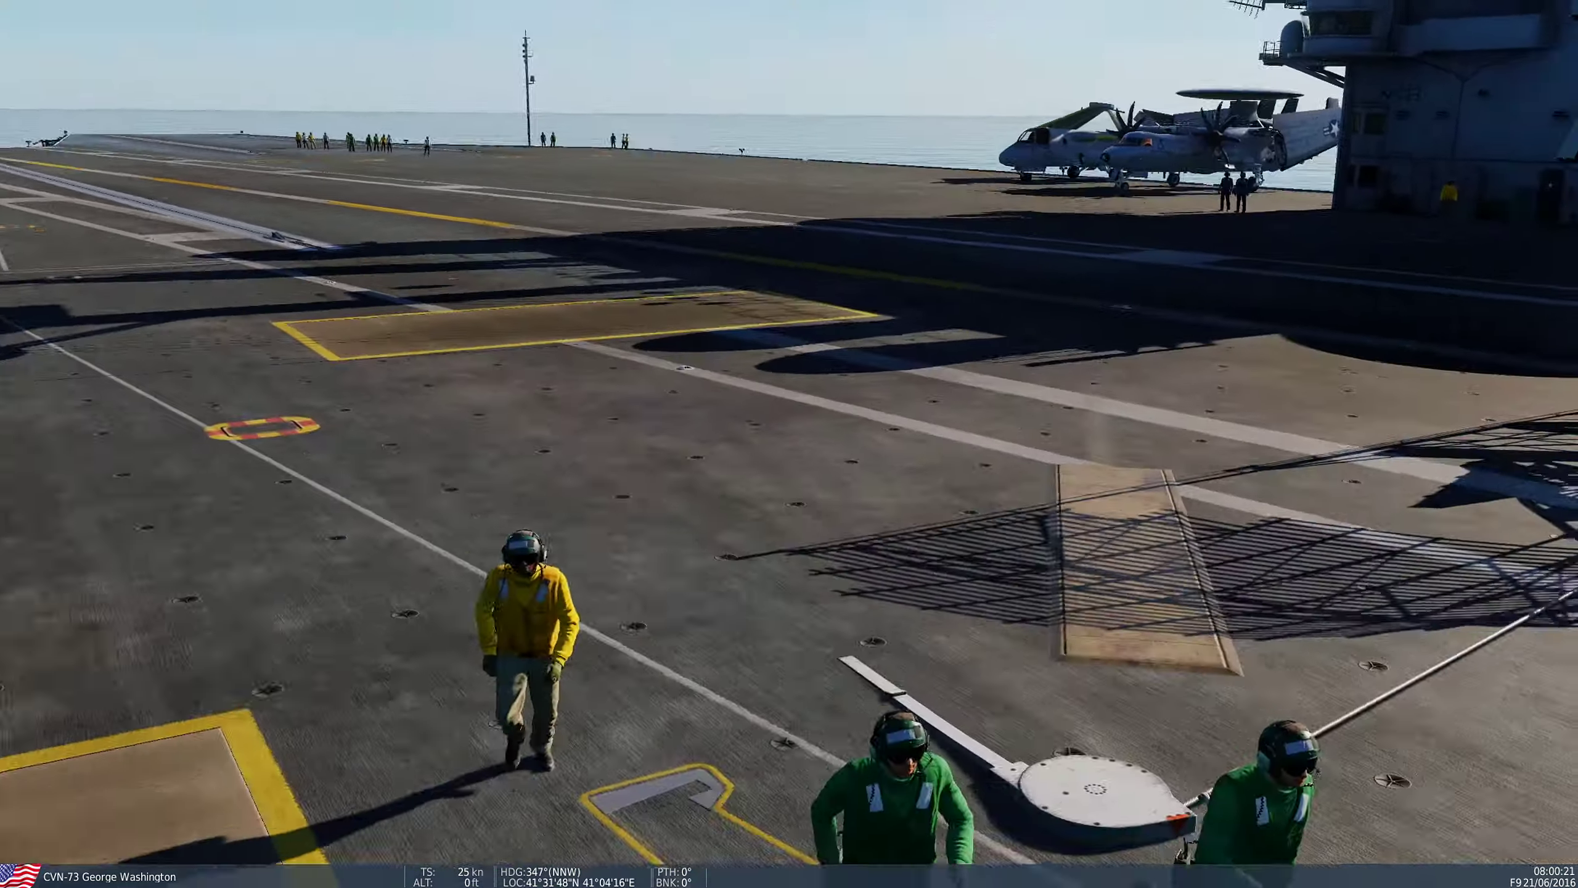
scroll(789, 444, "down", 3)
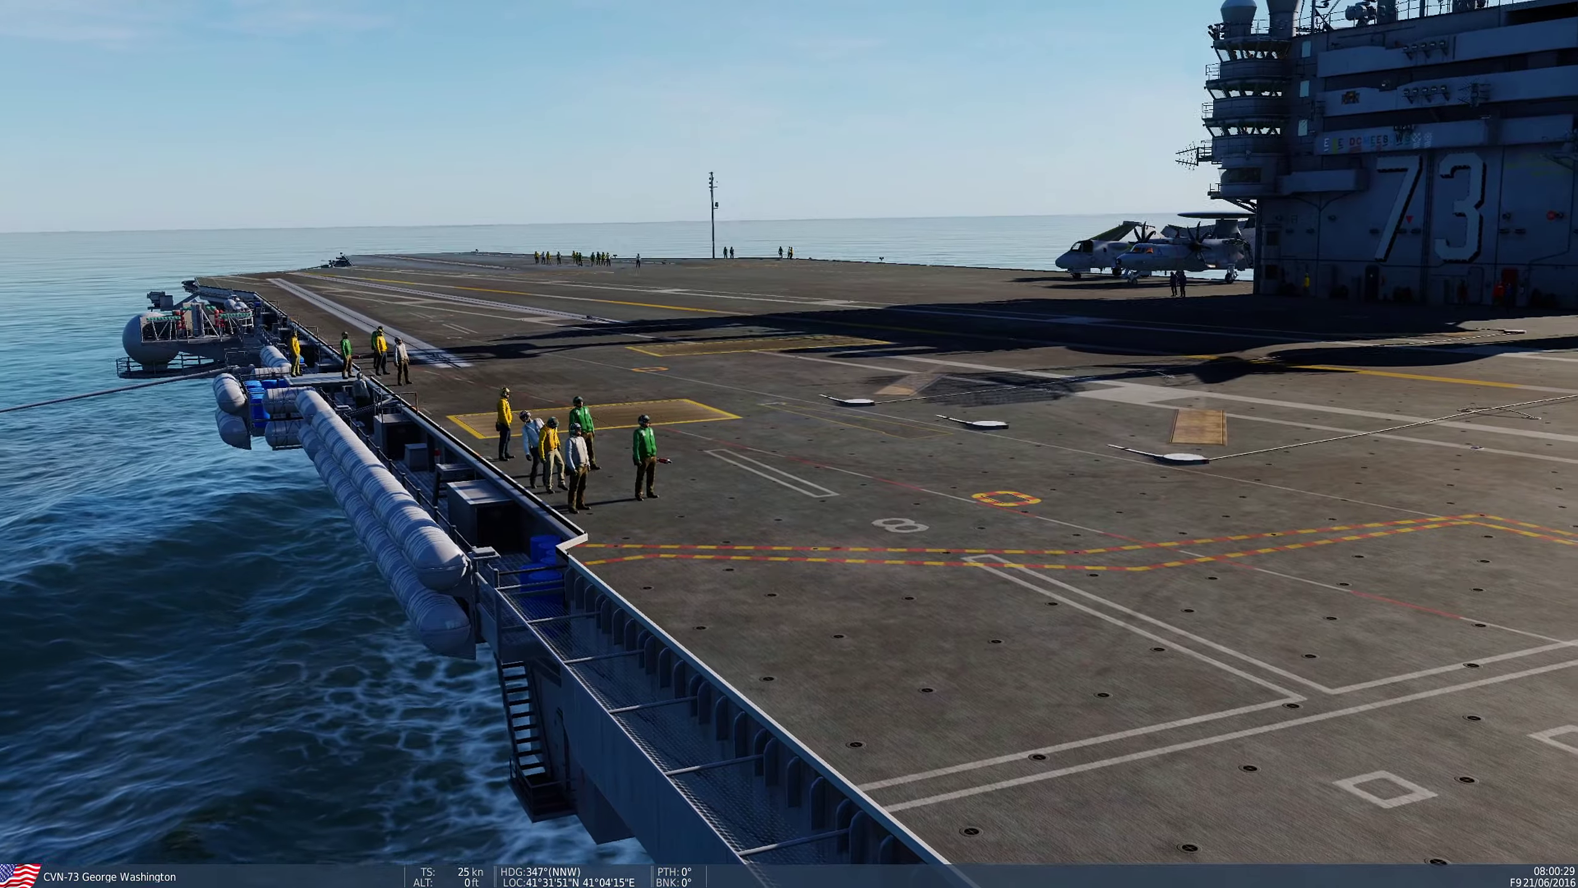
key("Escape")
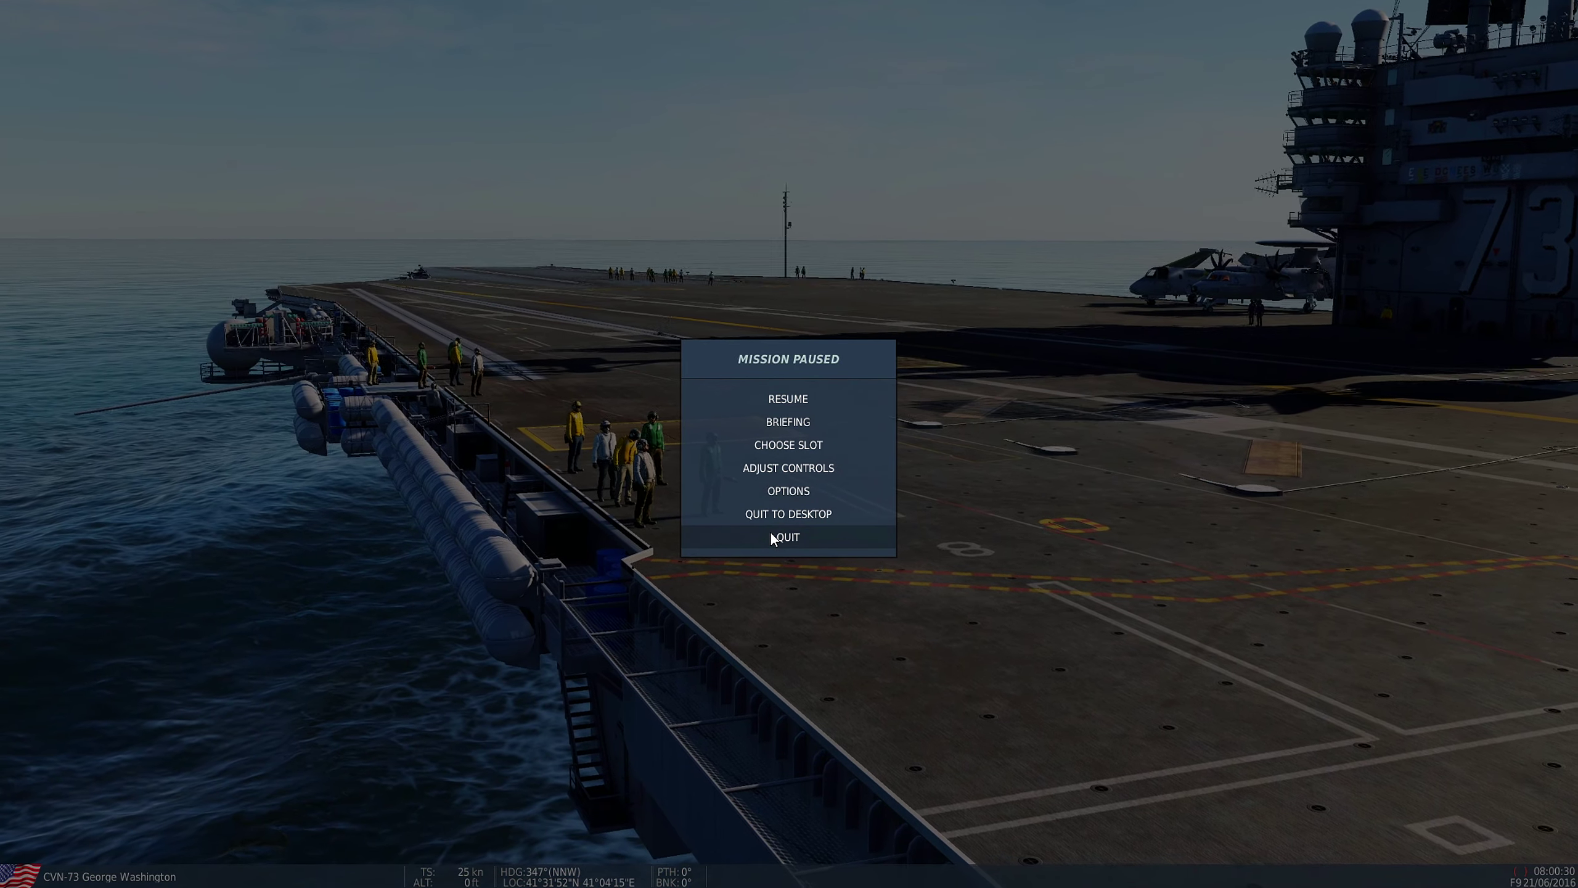
left_click(772, 536)
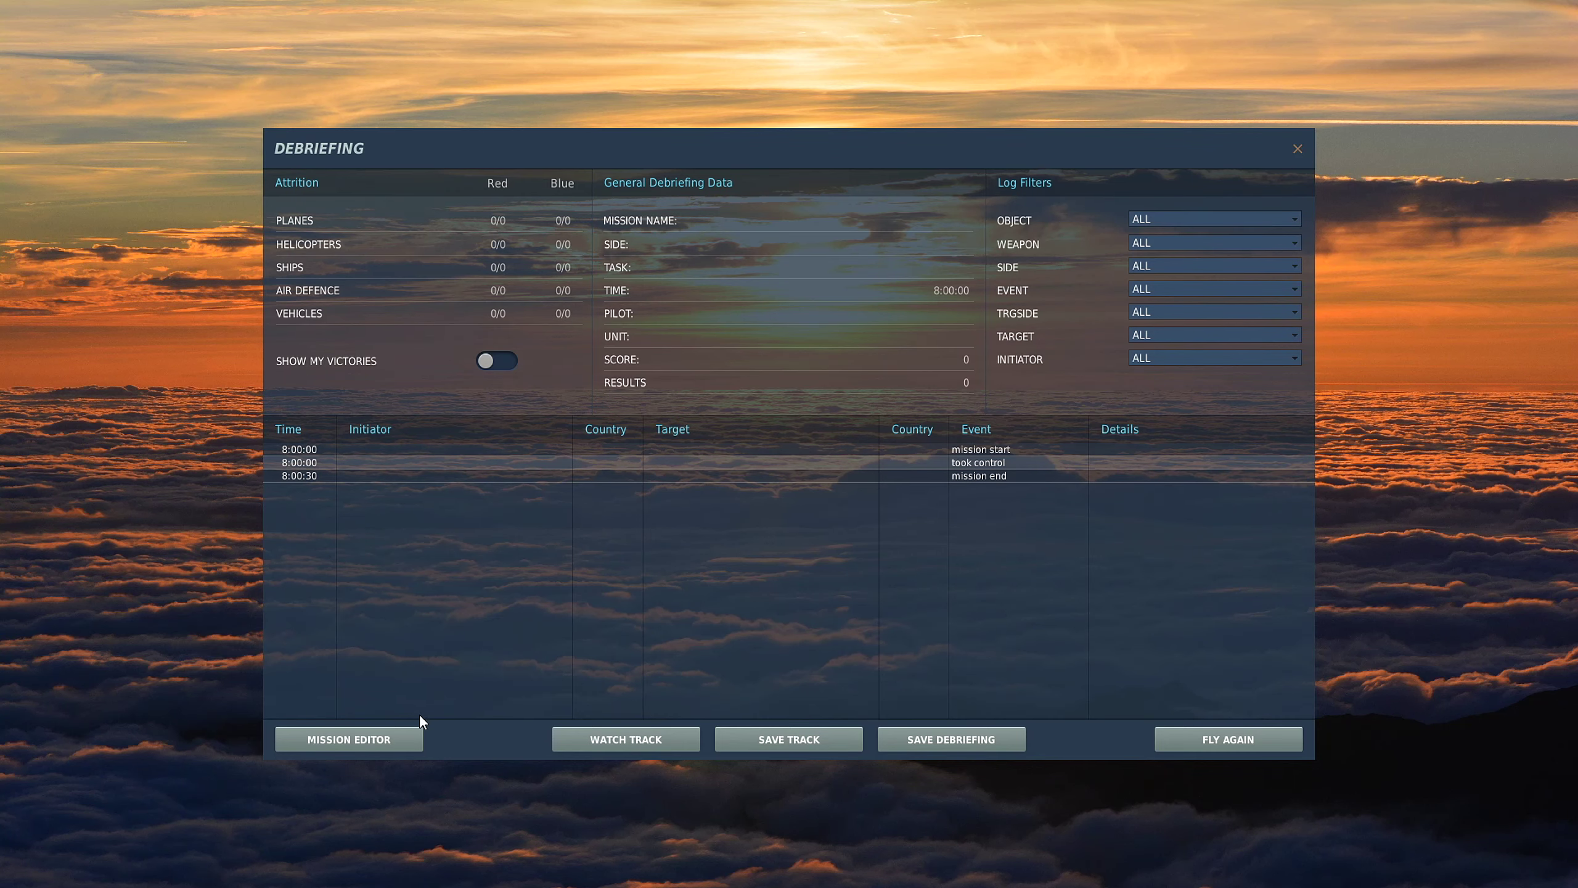
left_click(378, 740)
scroll(681, 572, "down", 3)
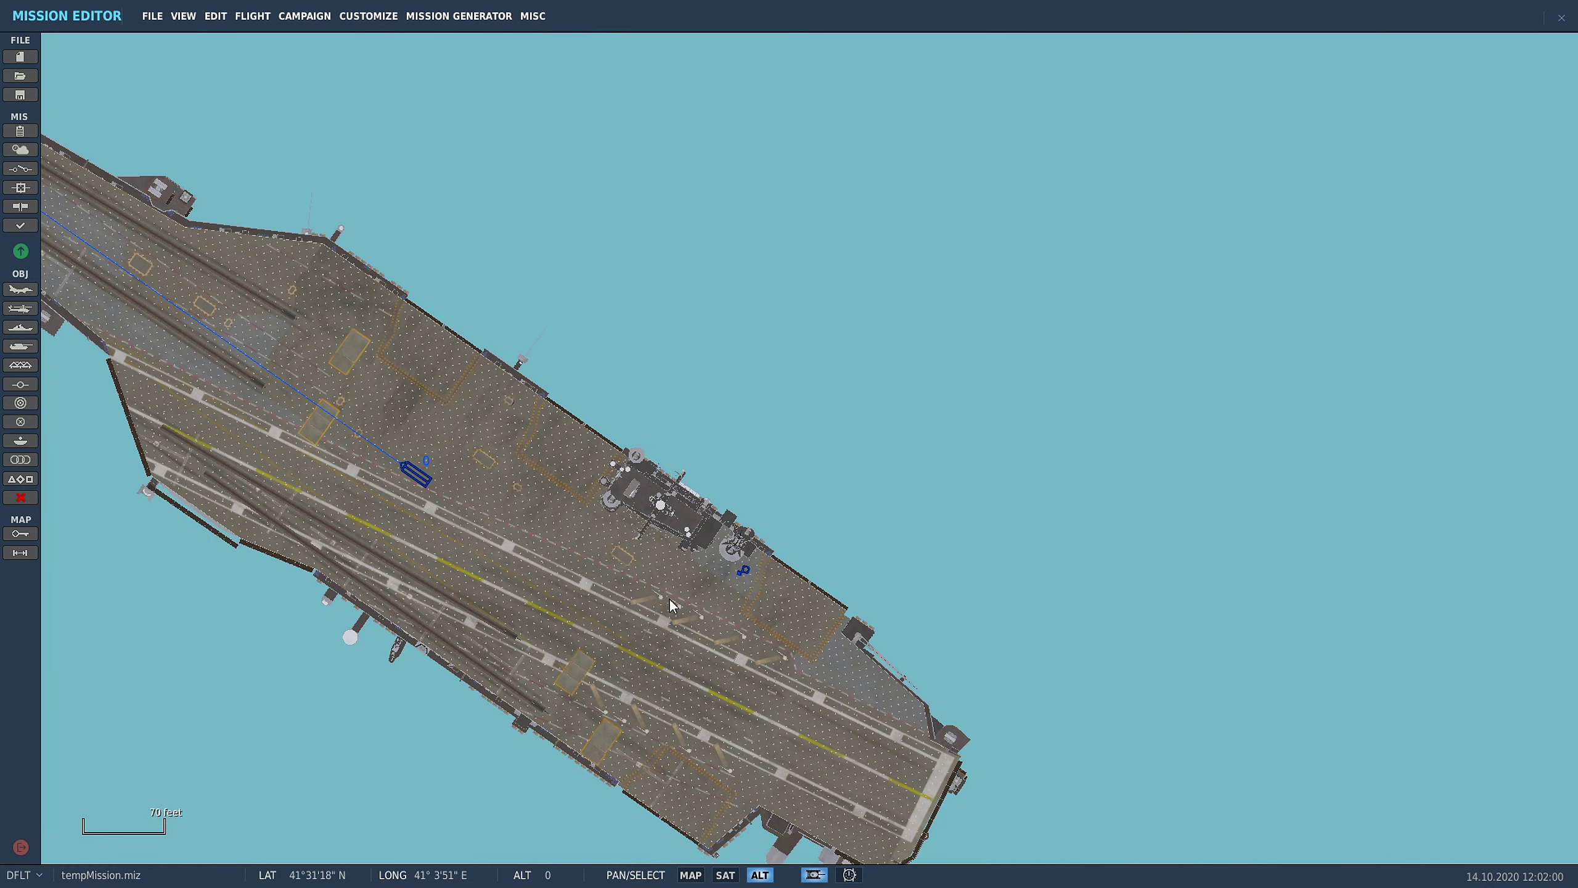
scroll(670, 604, "down", 3)
left_click_drag(703, 507, 742, 486)
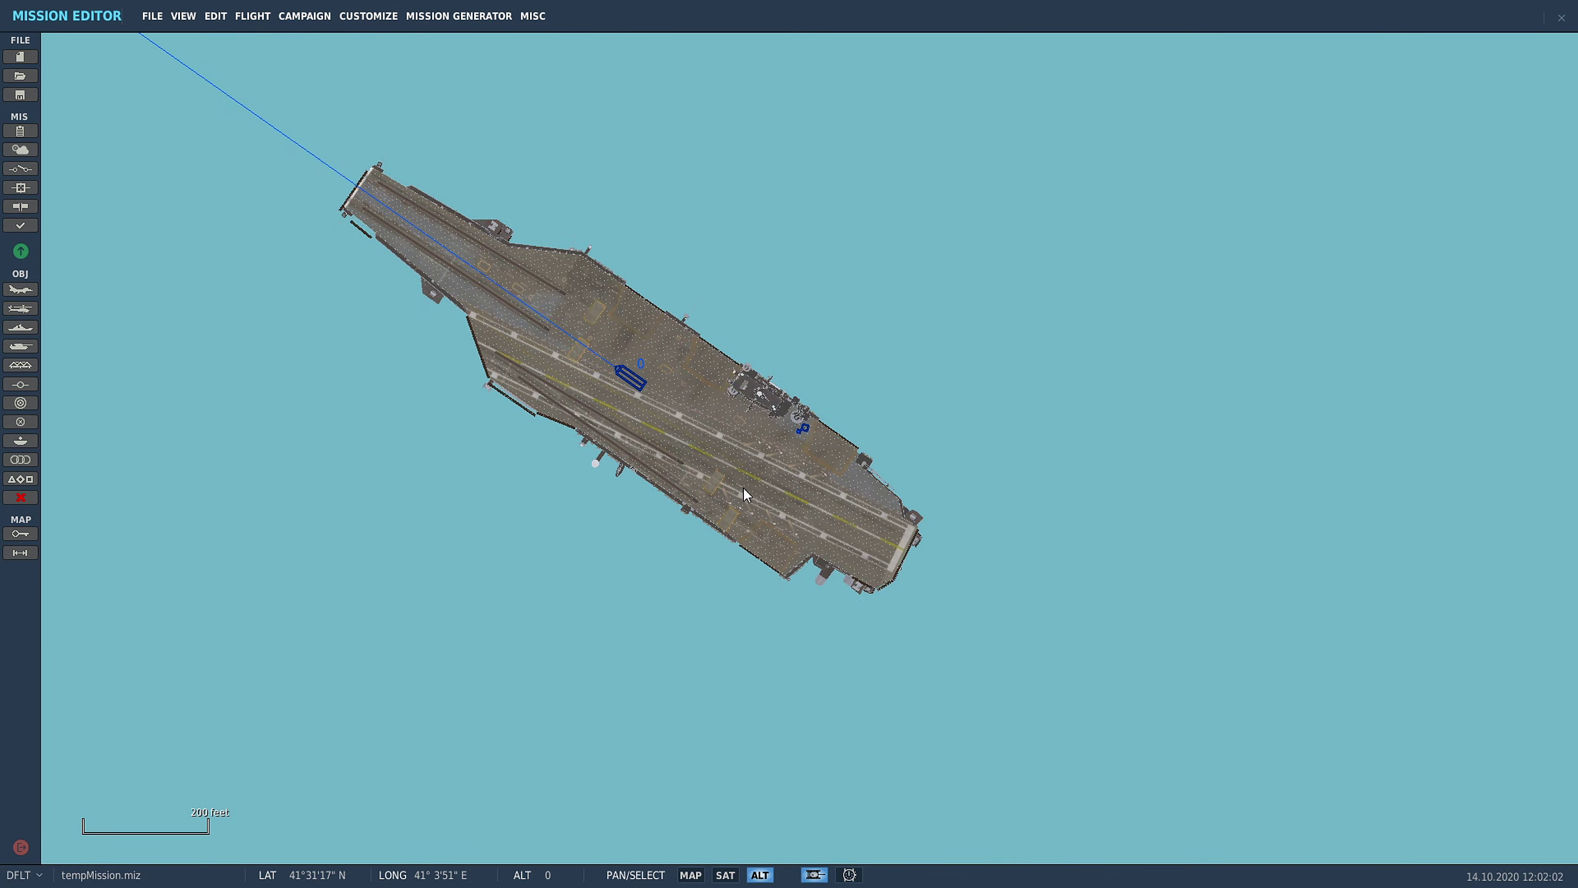
scroll(742, 486, "down", 2)
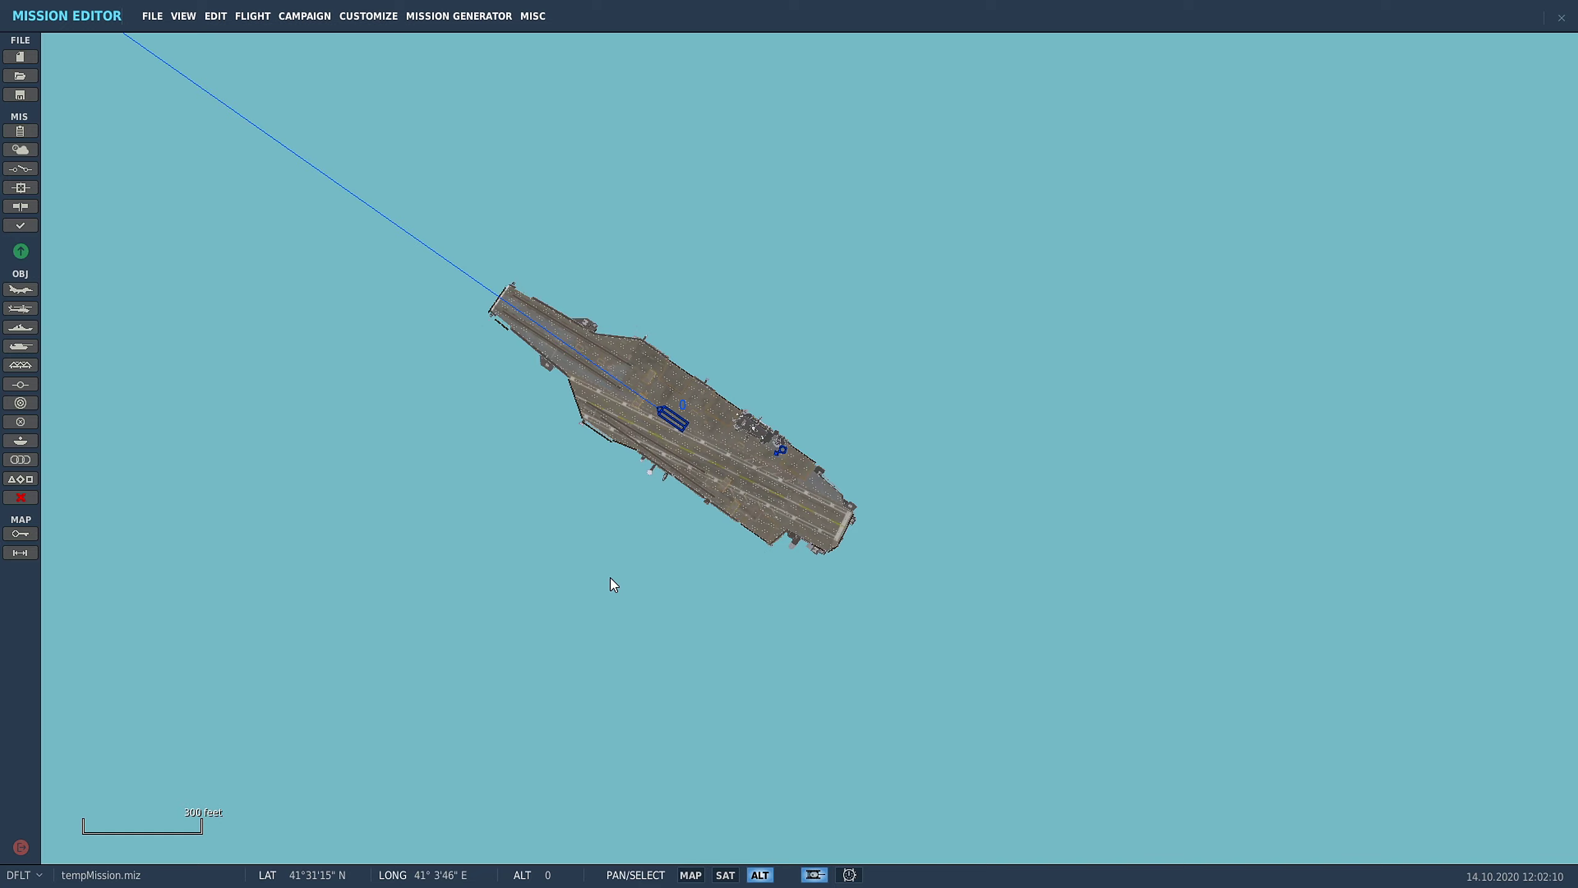
scroll(612, 579, "down", 1)
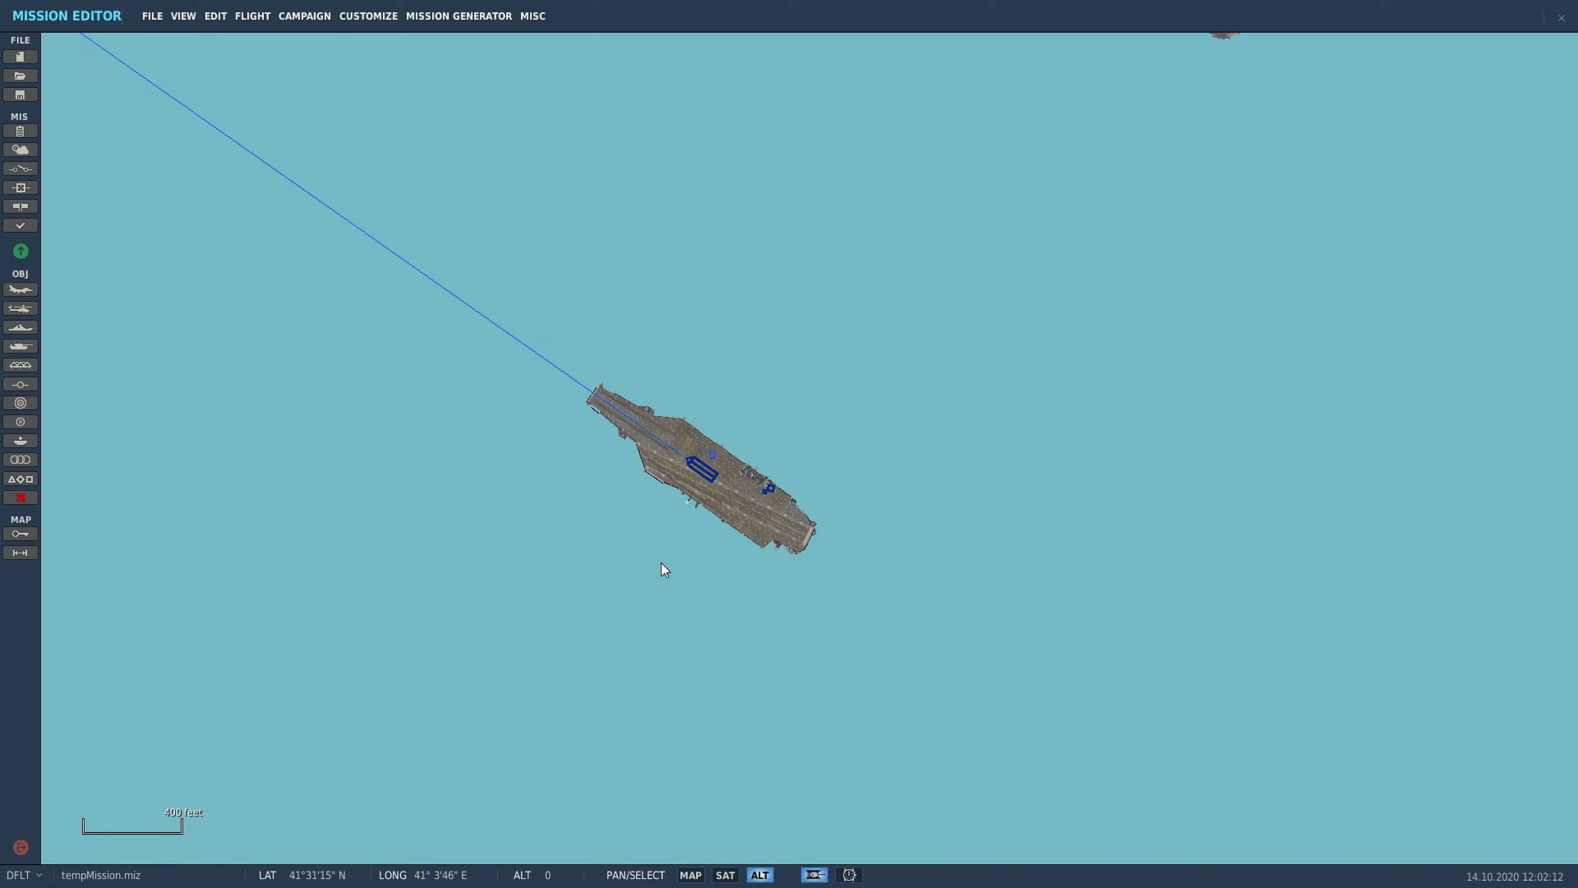